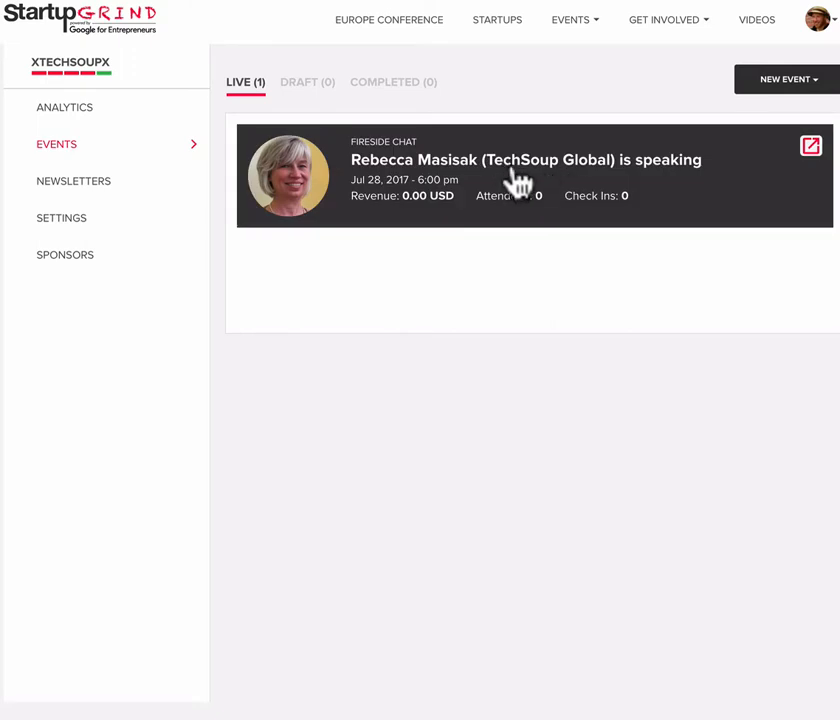
# - Open the live Fireside Chat event scheduled for Jul 28, 2017 for editing
pyautogui.click(516, 182)
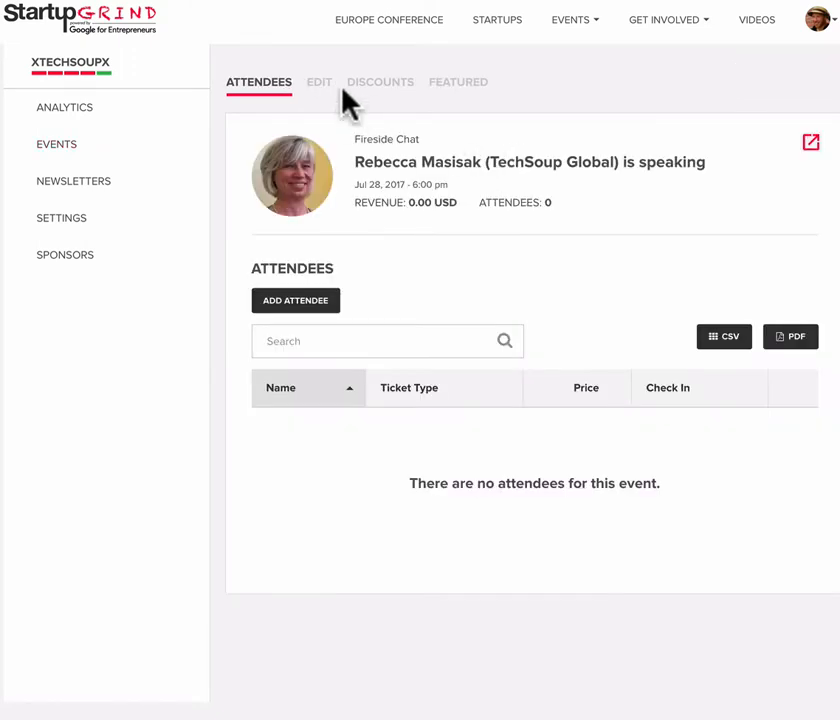
pyautogui.click(320, 90)
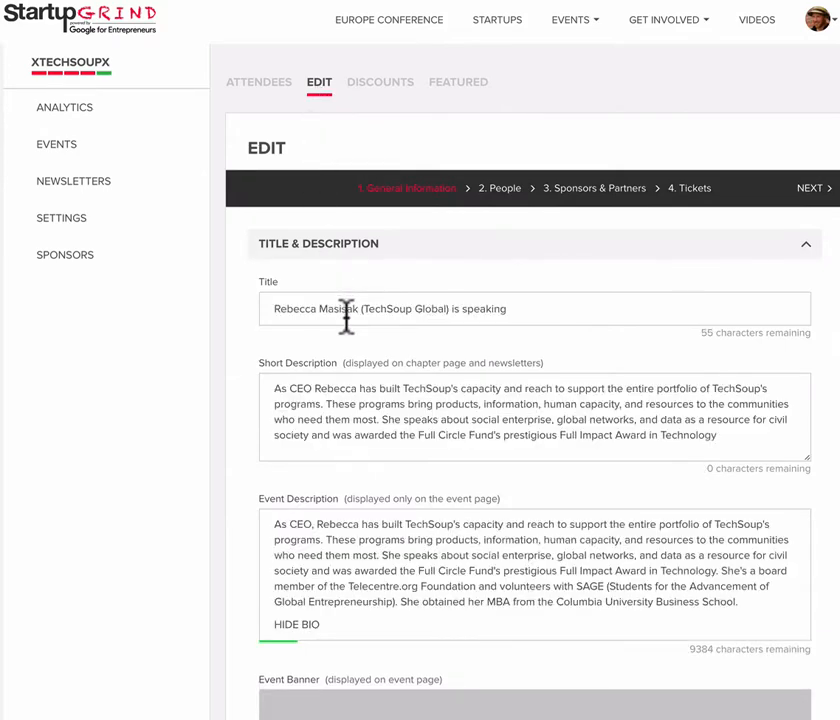
# - Review the event's title, short and full descriptions with the text formatting options, and the banner and image settings
pyautogui.scroll(-2, 322, 396)
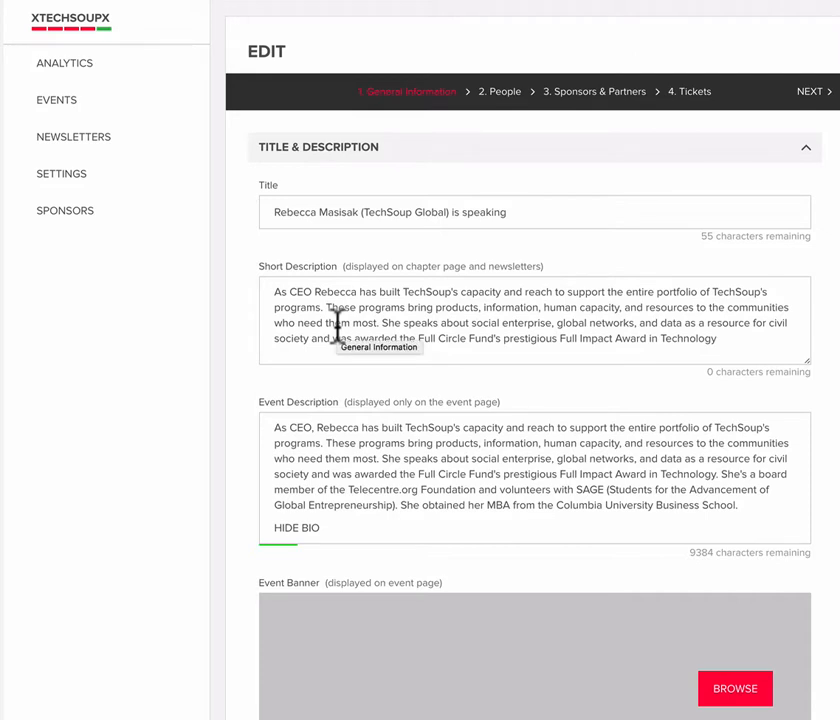
pyautogui.scroll(-1, 337, 322)
pyautogui.scroll(-1, 339, 337)
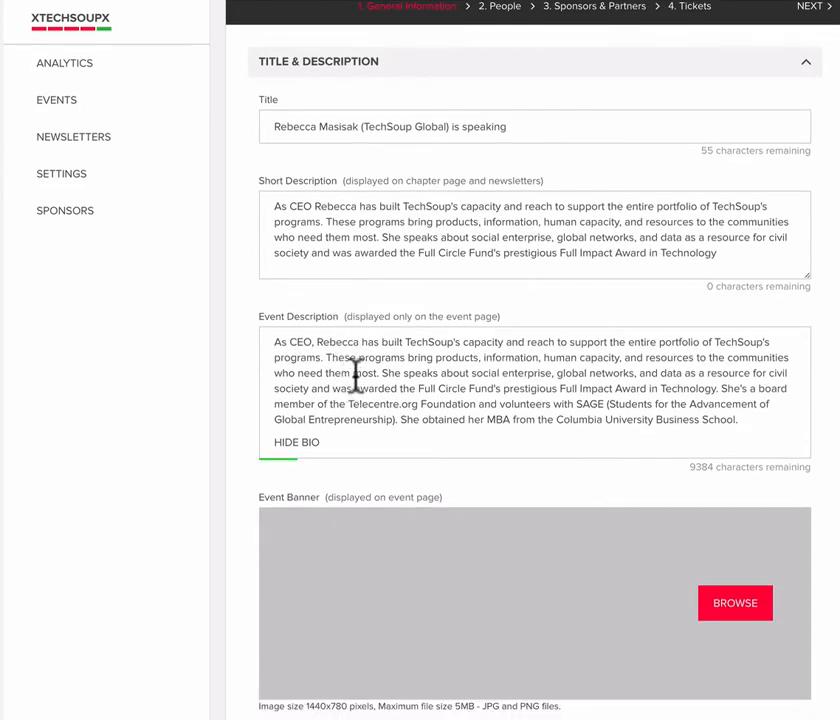
pyautogui.moveTo(353, 373); pyautogui.dragTo(410, 375)
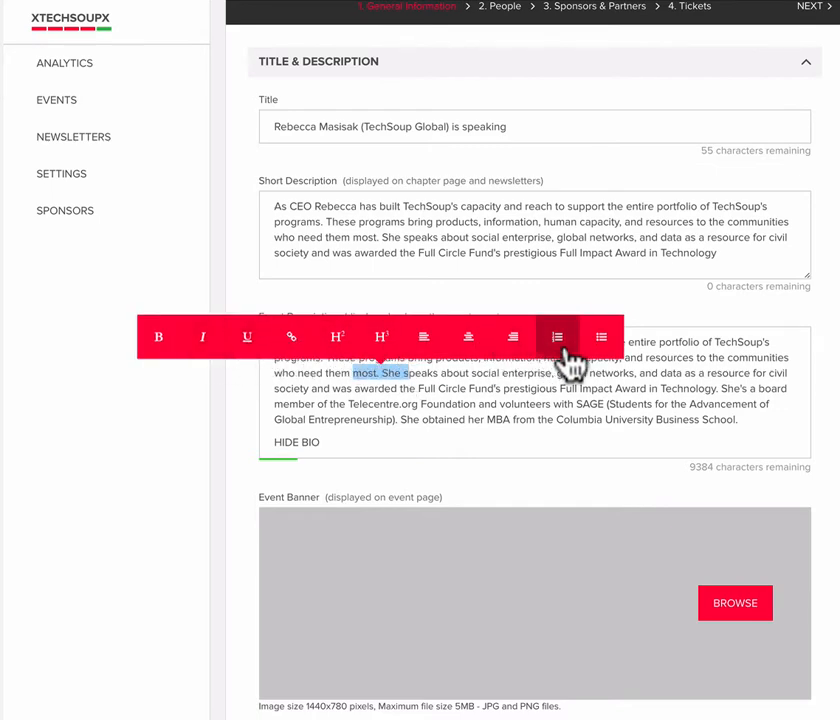
pyautogui.click(480, 410)
pyautogui.scroll(-2, 479, 411)
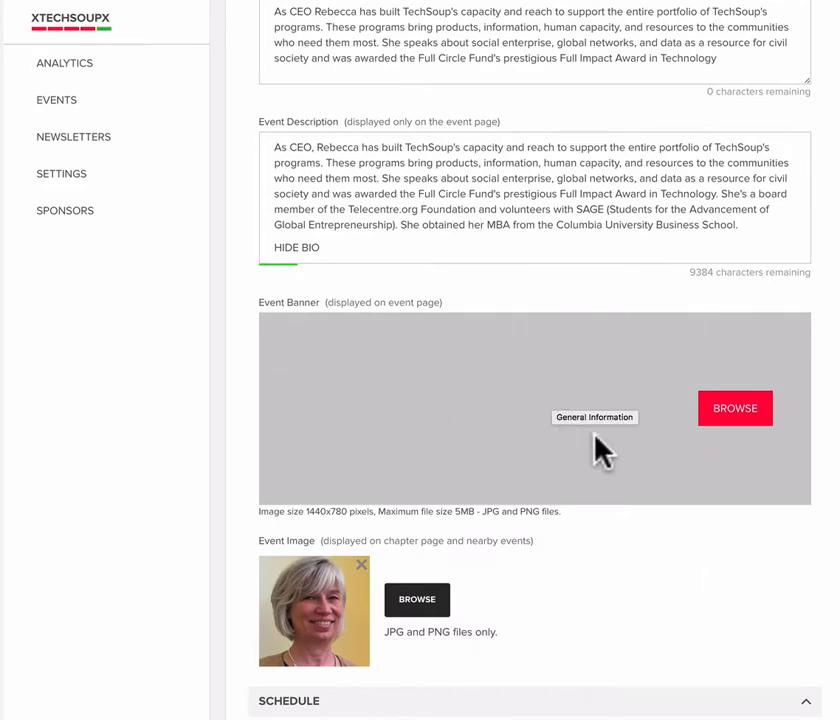
pyautogui.scroll(-1, 733, 551)
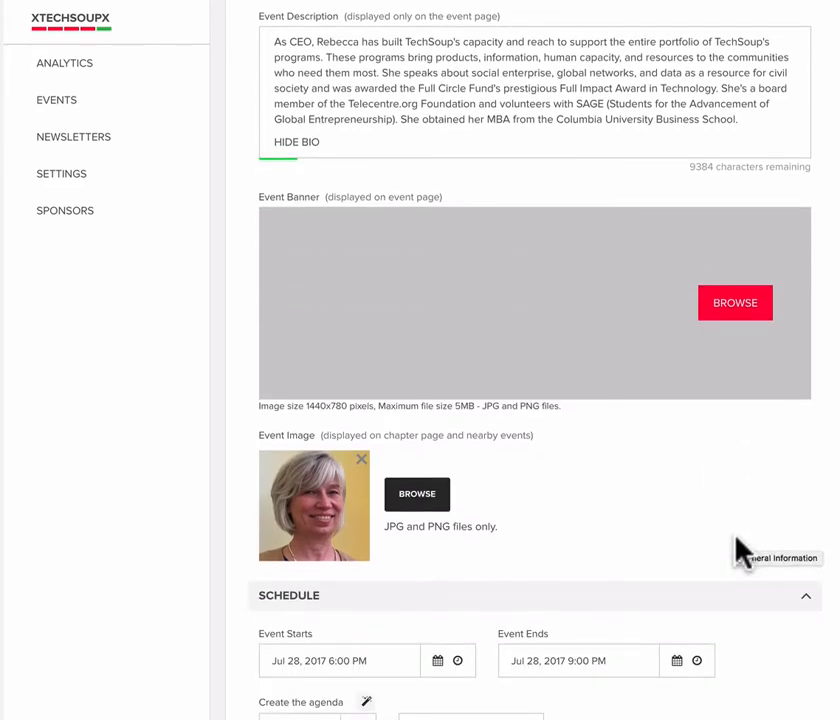
pyautogui.scroll(-1, 735, 550)
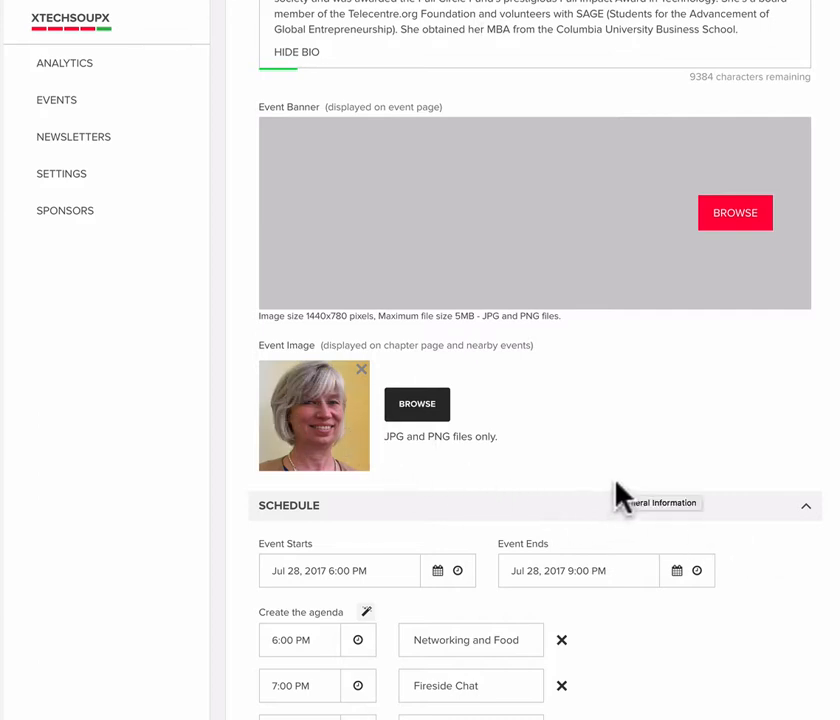
# - Review the event's start and end times, agenda items and venue location details
pyautogui.scroll(-2, 617, 495)
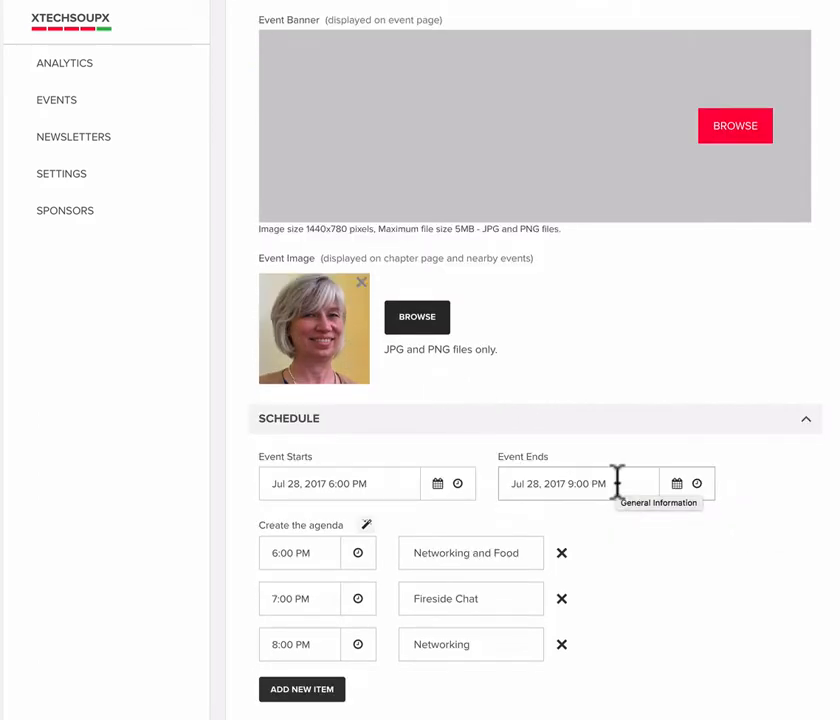
pyautogui.scroll(-1, 618, 496)
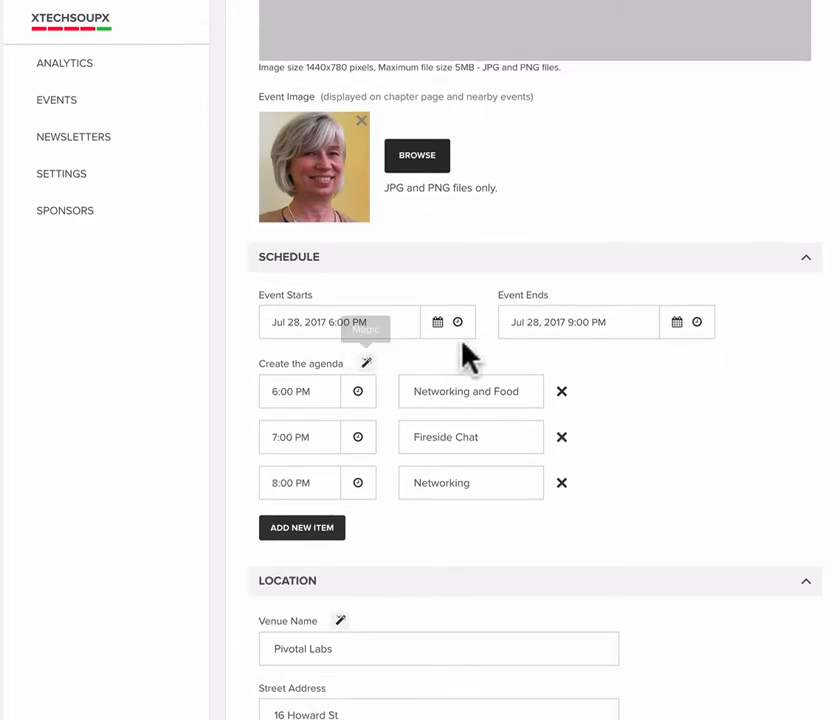
pyautogui.click(288, 390)
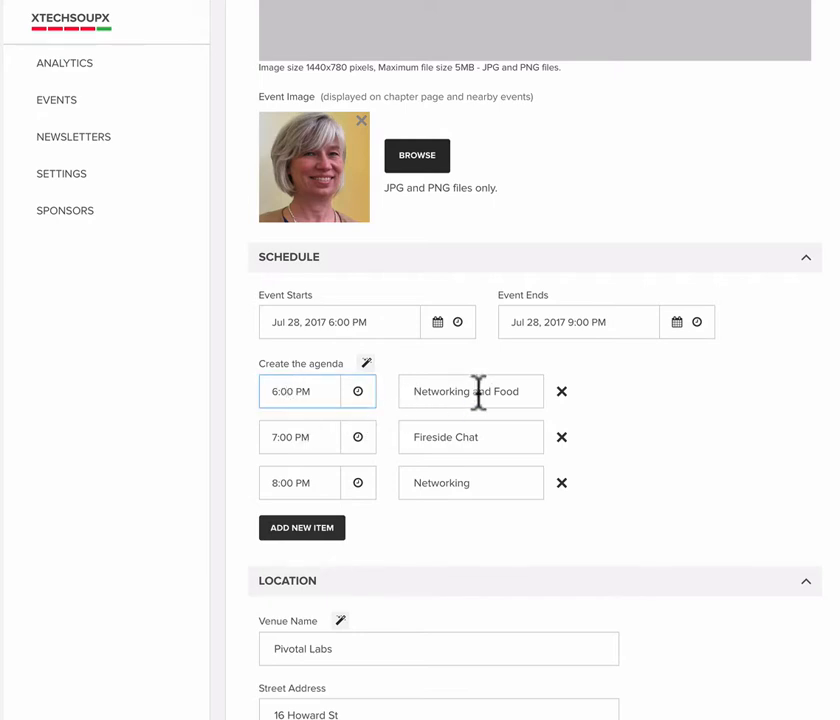
pyautogui.click(480, 392)
pyautogui.scroll(-1, 435, 470)
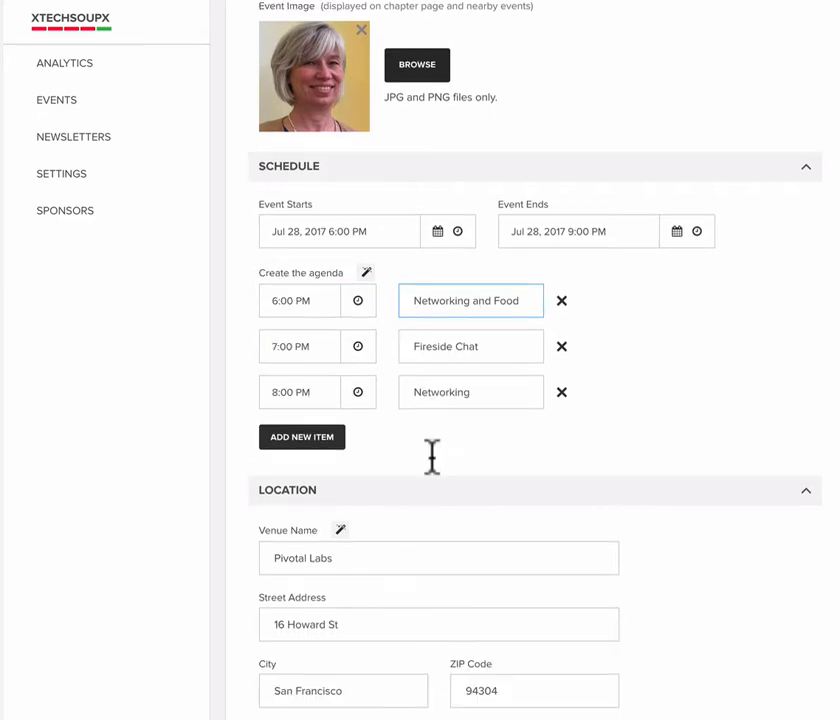
pyautogui.scroll(-2, 432, 457)
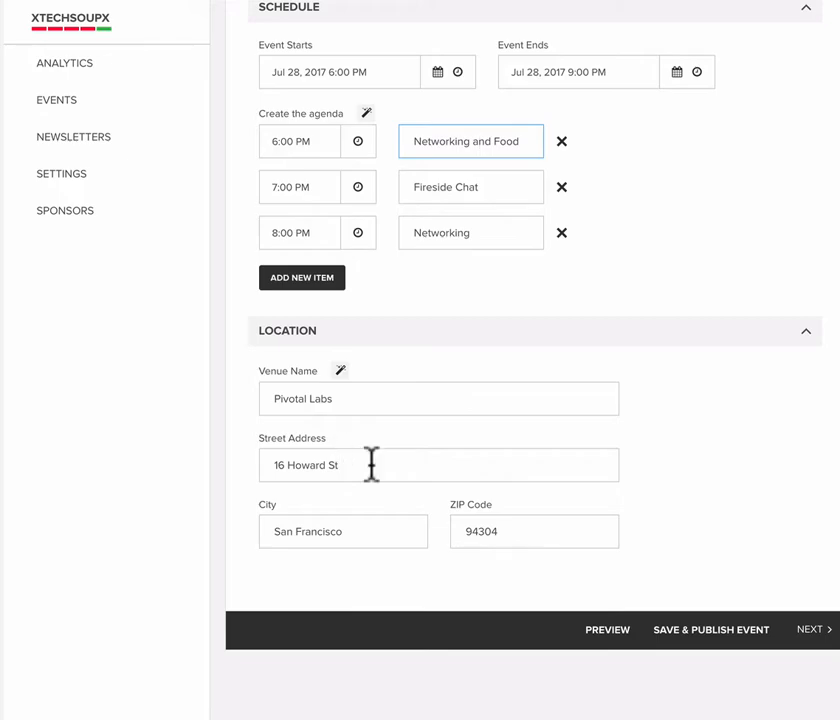
pyautogui.scroll(12, 619, 605)
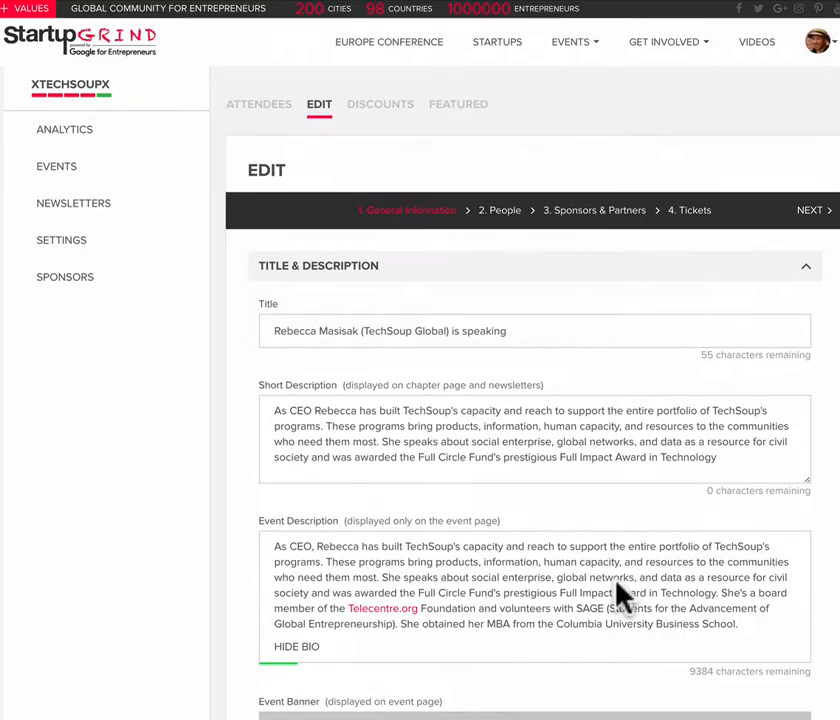
pyautogui.scroll(-12, 619, 597)
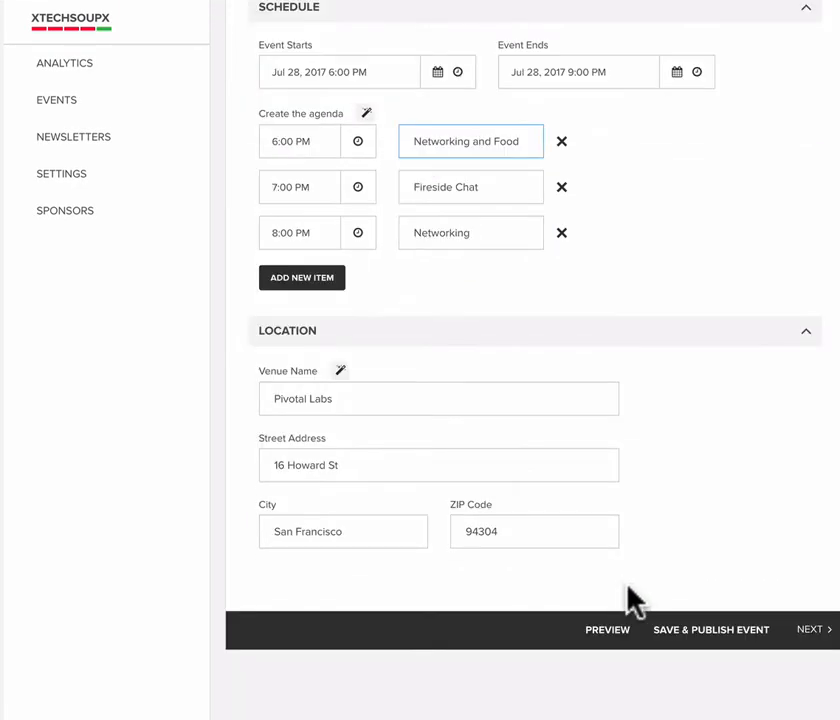
# - Go to the event's People section and open the form for adding a new speaker
pyautogui.click(810, 629)
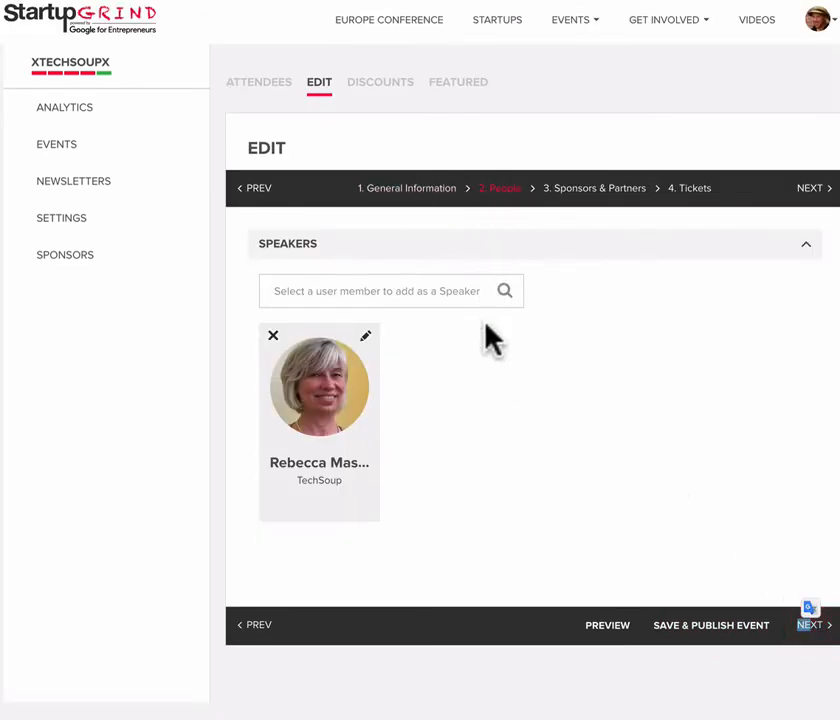
pyautogui.click(391, 287)
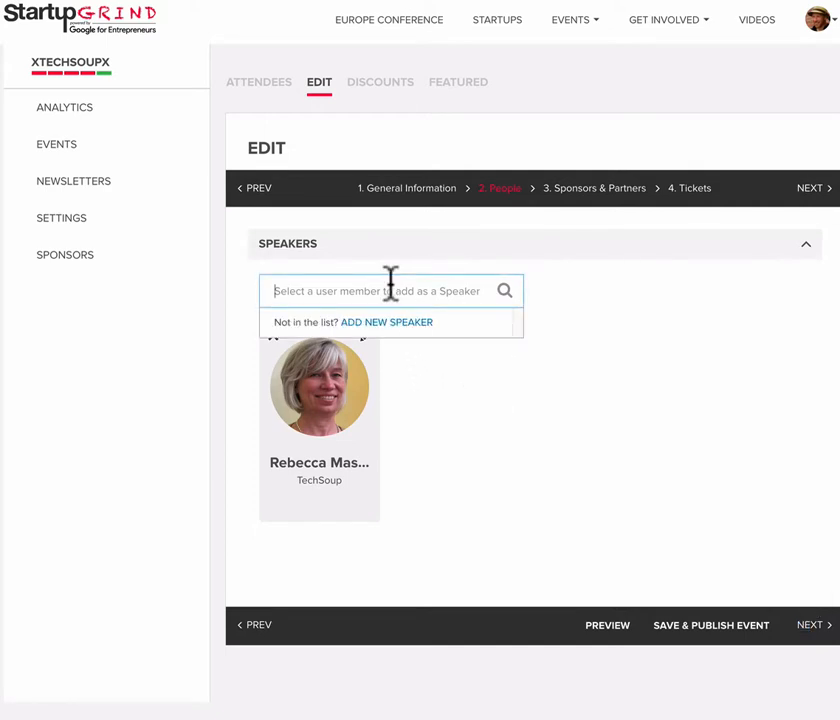
pyautogui.click(392, 328)
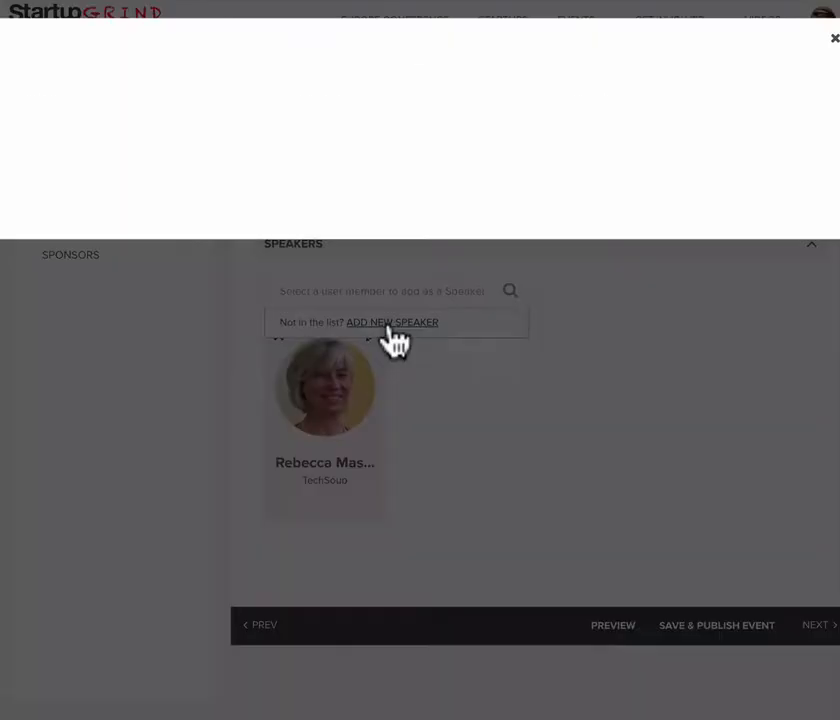
# - Fill in the speaker's first and last name with NetSquared Vancouver as company, using the matching autofill suggestion
pyautogui.click(137, 137)
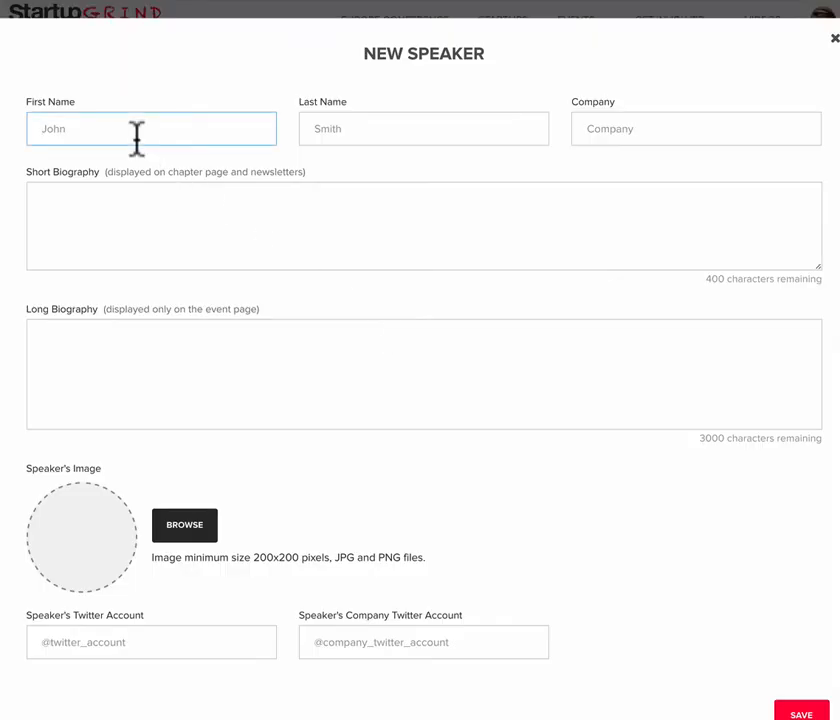
pyautogui.write('Eli')
pyautogui.press('Tab')
pyautogui.write('v')
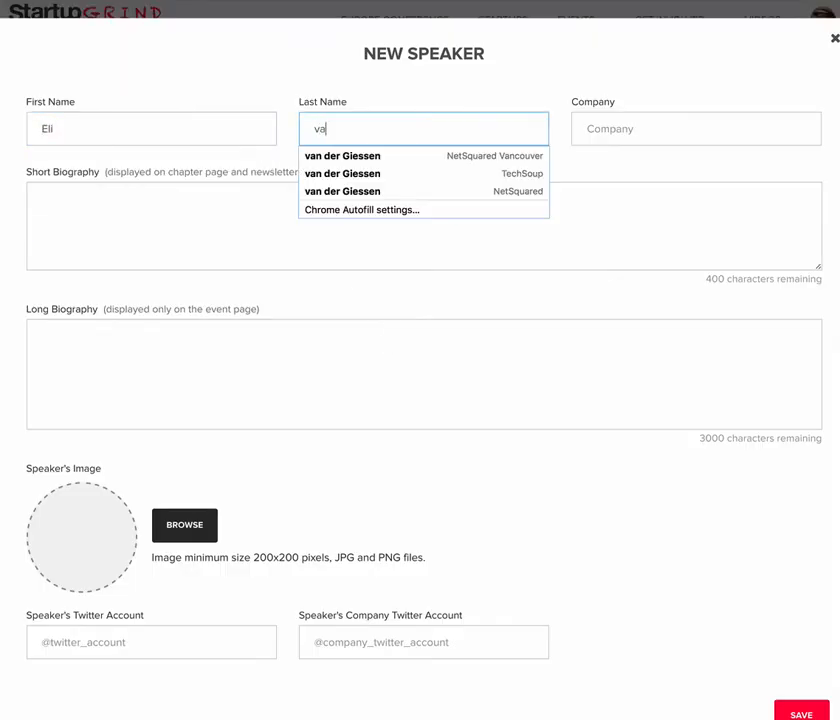
pyautogui.press('Down')
pyautogui.press('Return')
# - Enter "Bio" as the short biography and paste the speaker's full biography text as the long biography
pyautogui.press('Tab')
pyautogui.press('Tab')
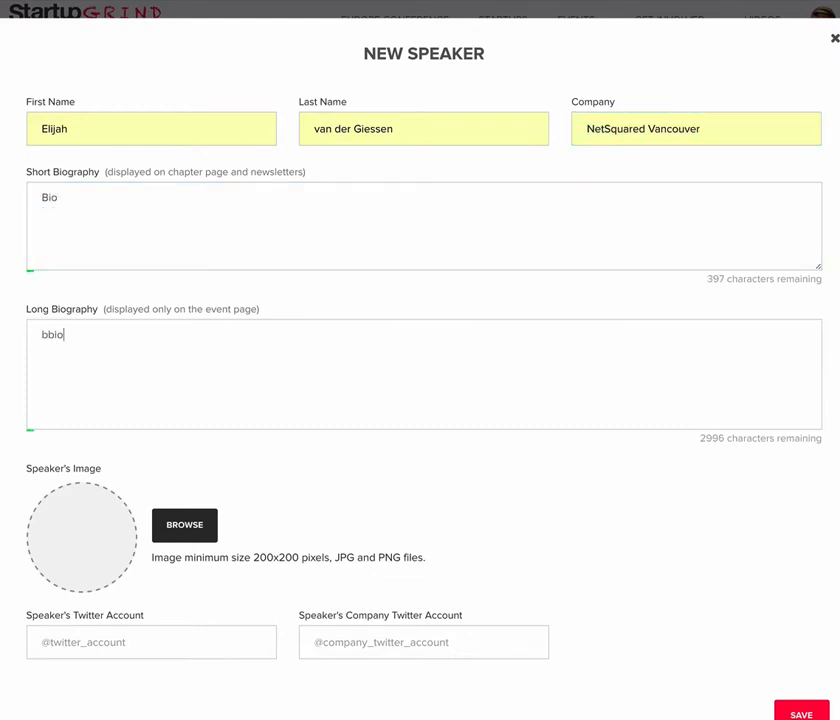
pyautogui.hotkey('ctrl', 'a')
pyautogui.write("Eli strives to be a connector - the interstitial tissue that holds the muscle of a community together. He's been a volunteer manager, an event organizer and a digital campaigner. Basically he'll take any gig that allows him to enable a group of passionate people to create things they love.   Currently he's the NetSquared Community Manager supporting a global volunteer network of 50 monthly meetups for the nonprofit technology sector. Together they hold over 450 events per year.")
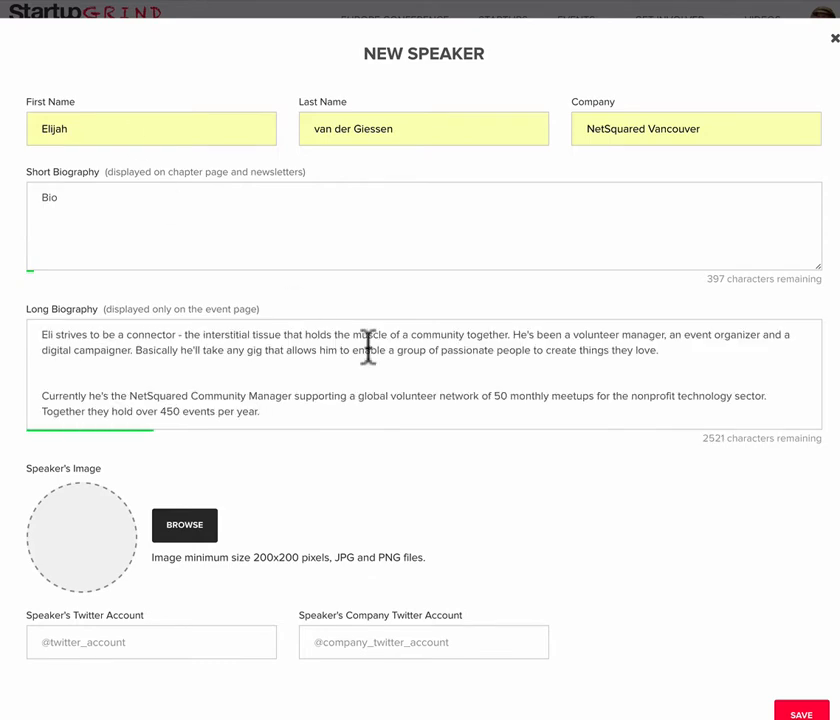
# - Find the speaker's picture by searching for "headshot" and upload the 1000 px PNG headshot with TechSoup logo
pyautogui.scroll(-1, 427, 497)
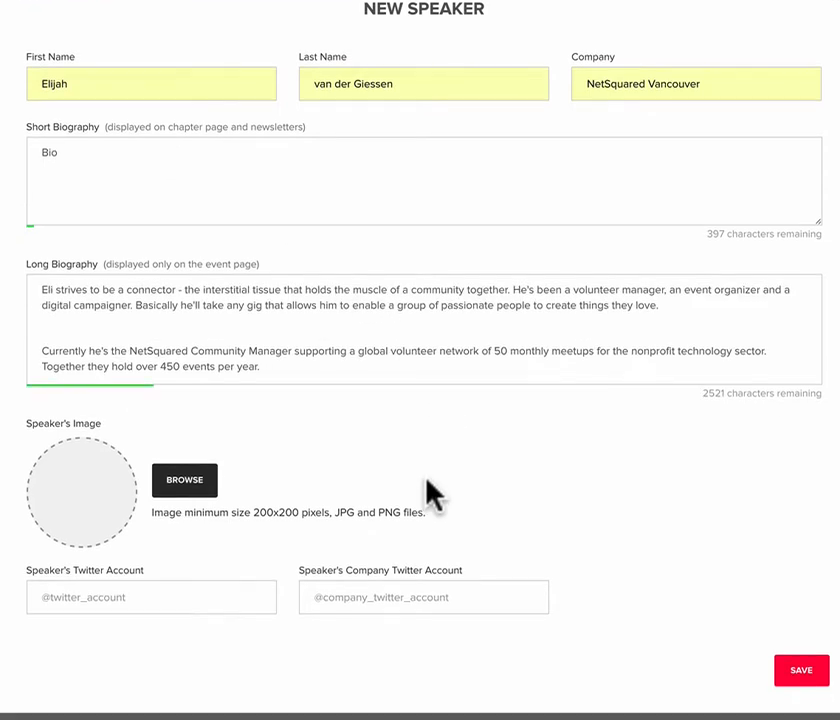
pyautogui.click(183, 495)
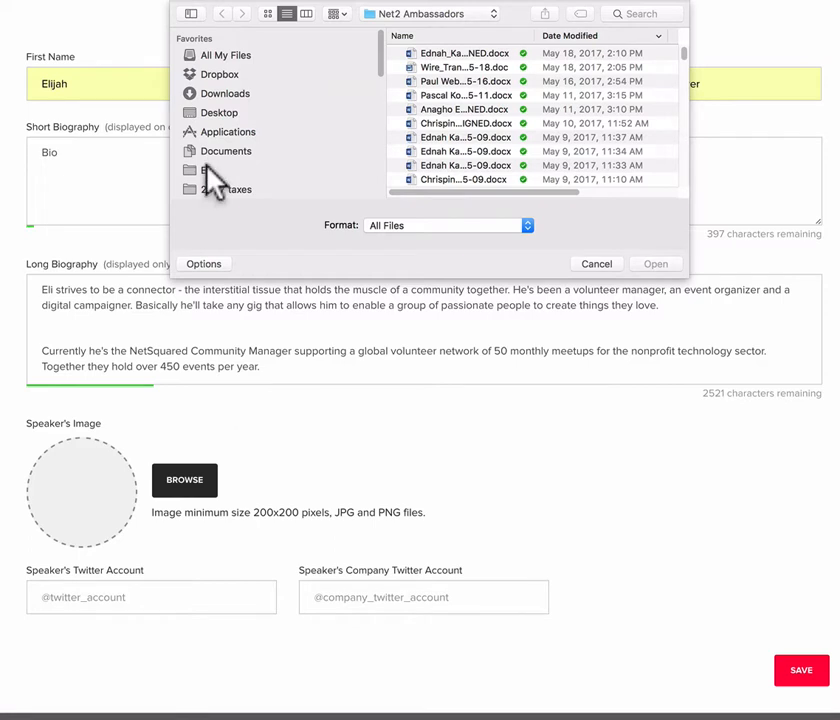
pyautogui.click(207, 170)
pyautogui.scroll(-2, 220, 195)
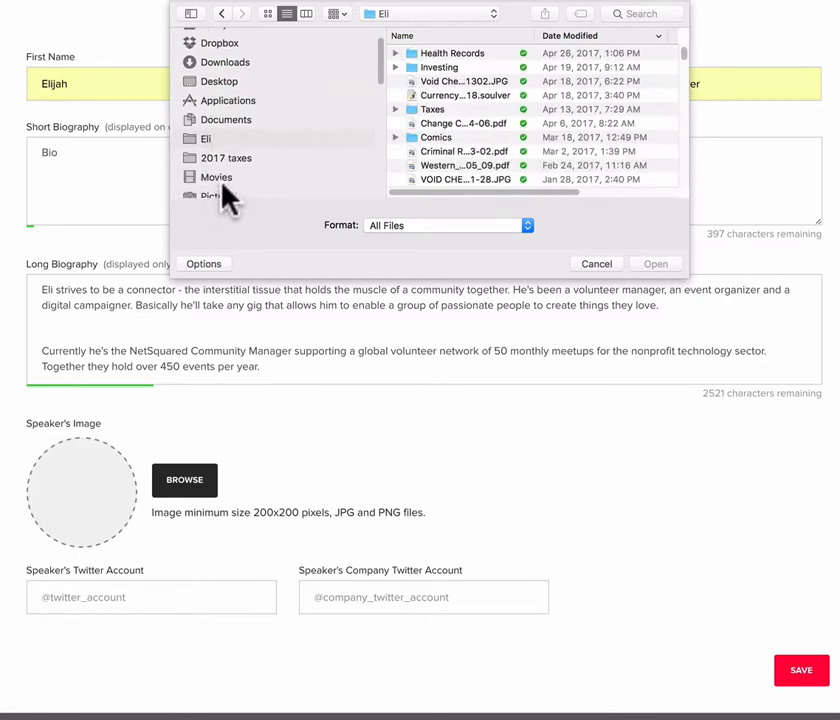
pyautogui.scroll(-1, 222, 183)
pyautogui.click(220, 183)
pyautogui.click(637, 14)
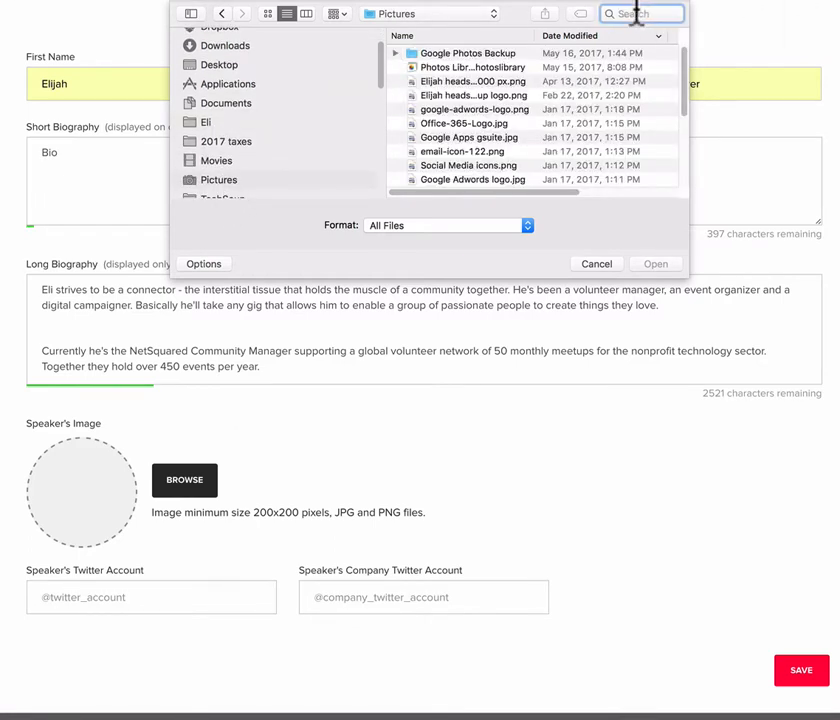
pyautogui.write('heashot')
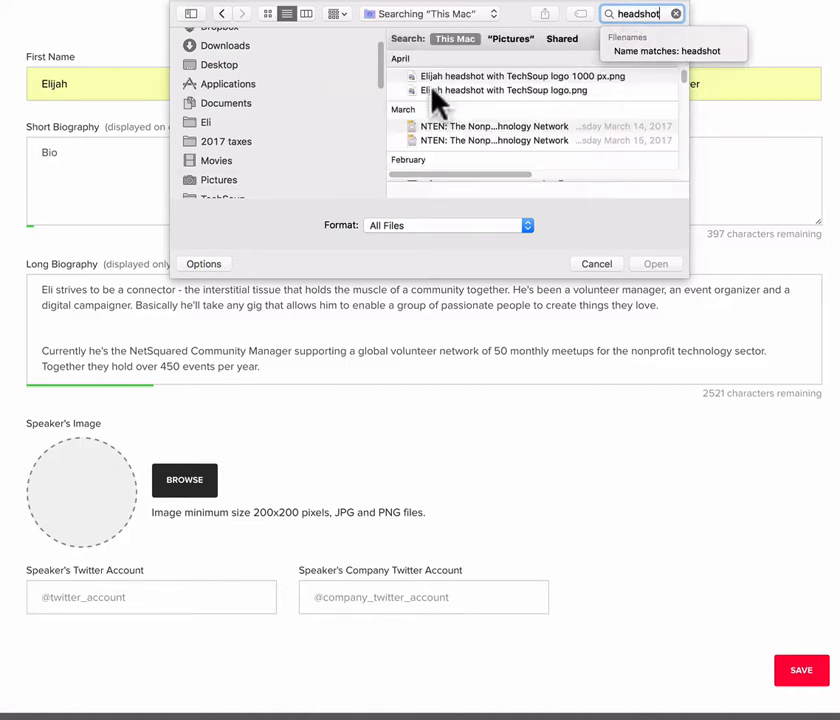
pyautogui.click(517, 90)
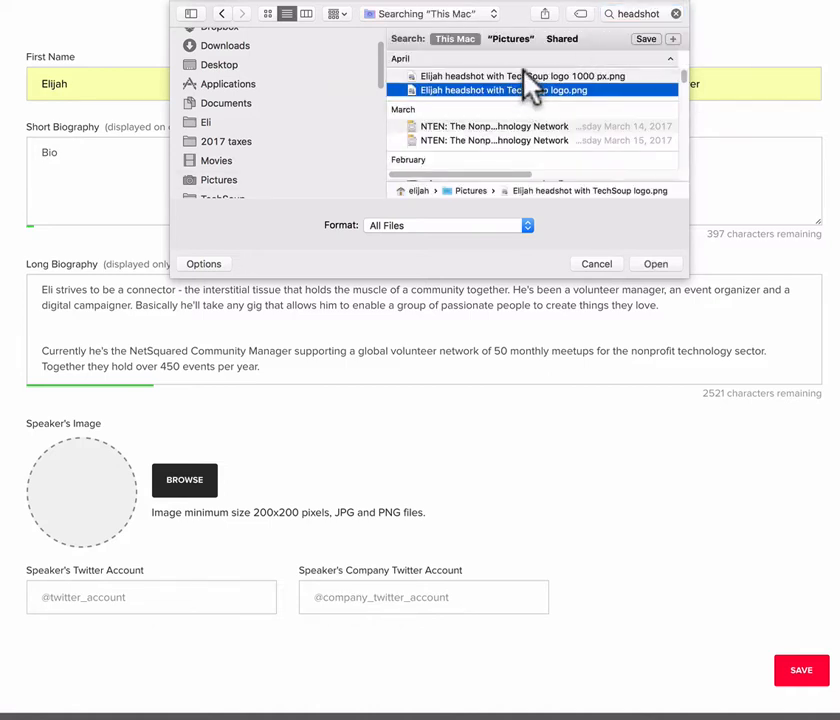
pyautogui.doubleClick(527, 77)
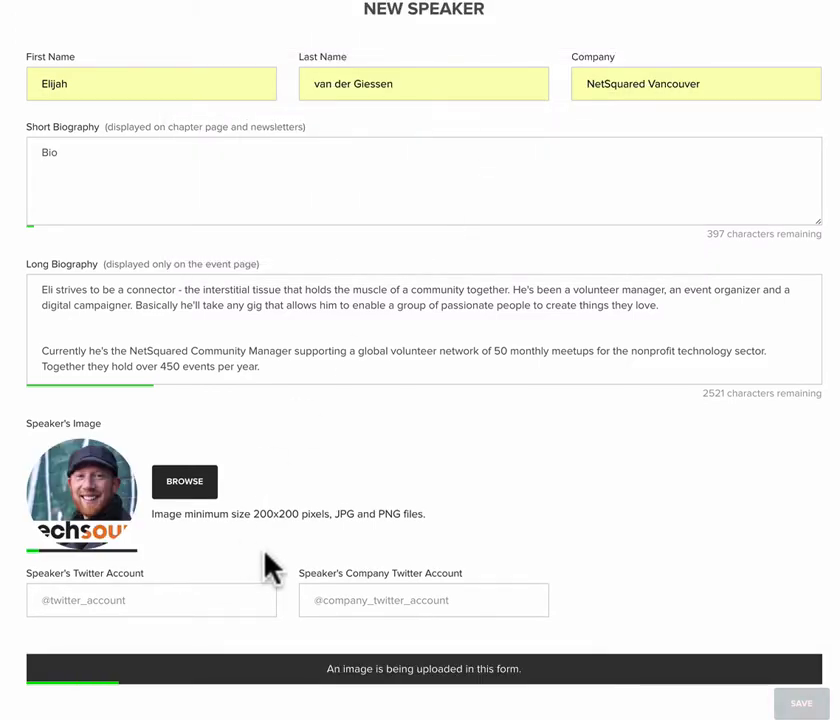
pyautogui.scroll(-1, 264, 551)
pyautogui.click(75, 567)
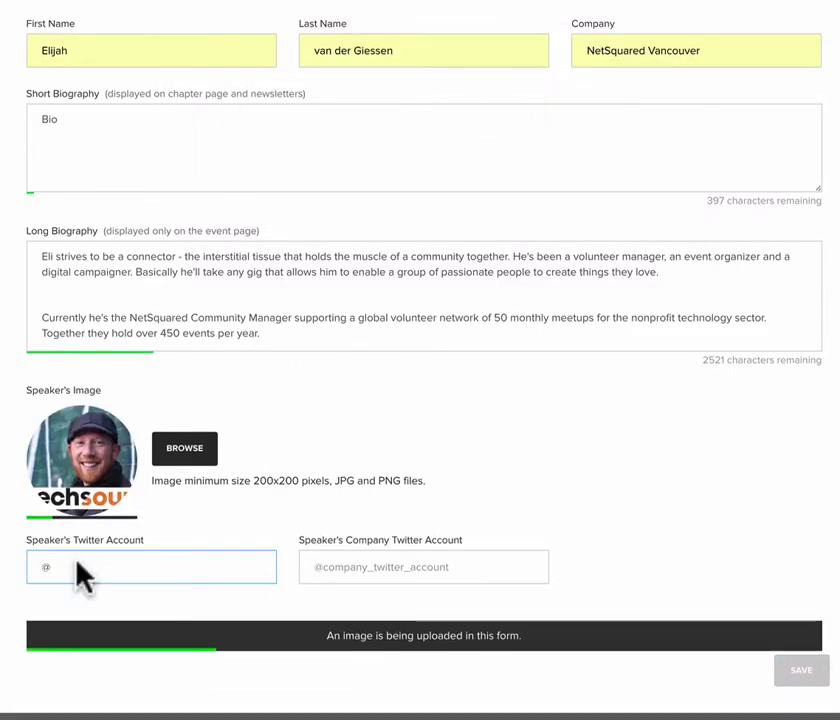
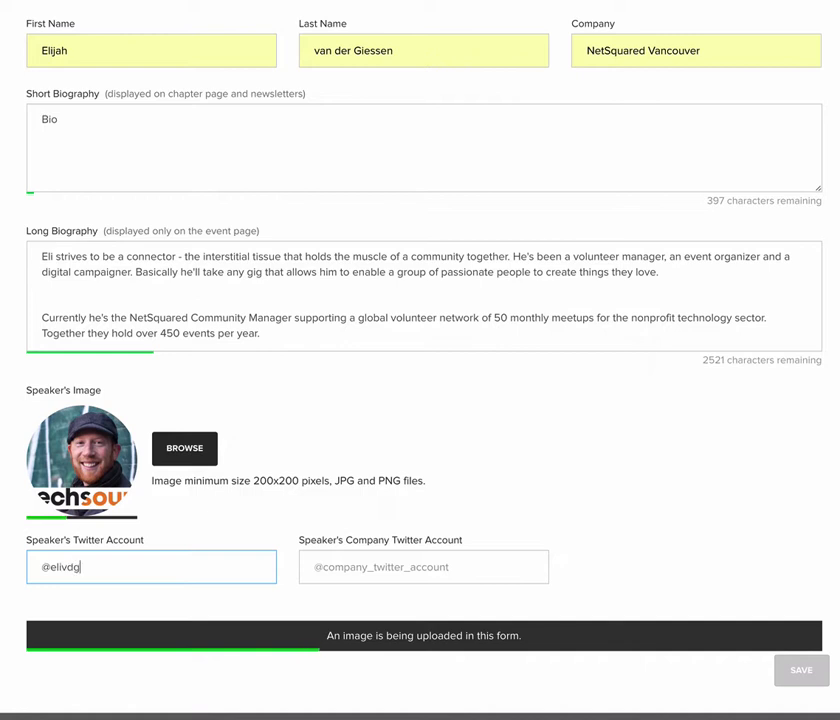
pyautogui.press('Tab')
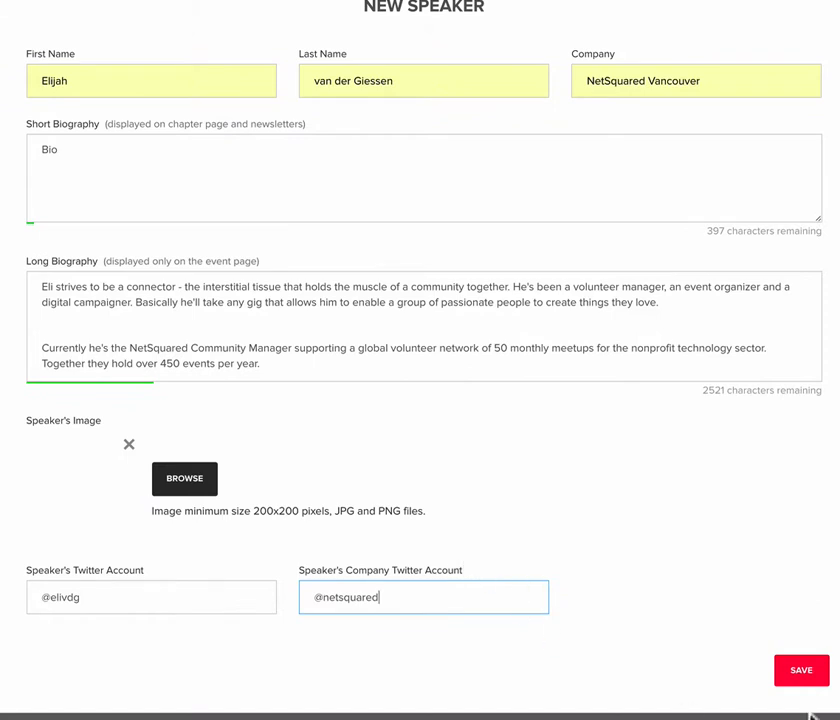
# - Try to save the new speaker to the event, then dismiss the resulting message
pyautogui.click(805, 678)
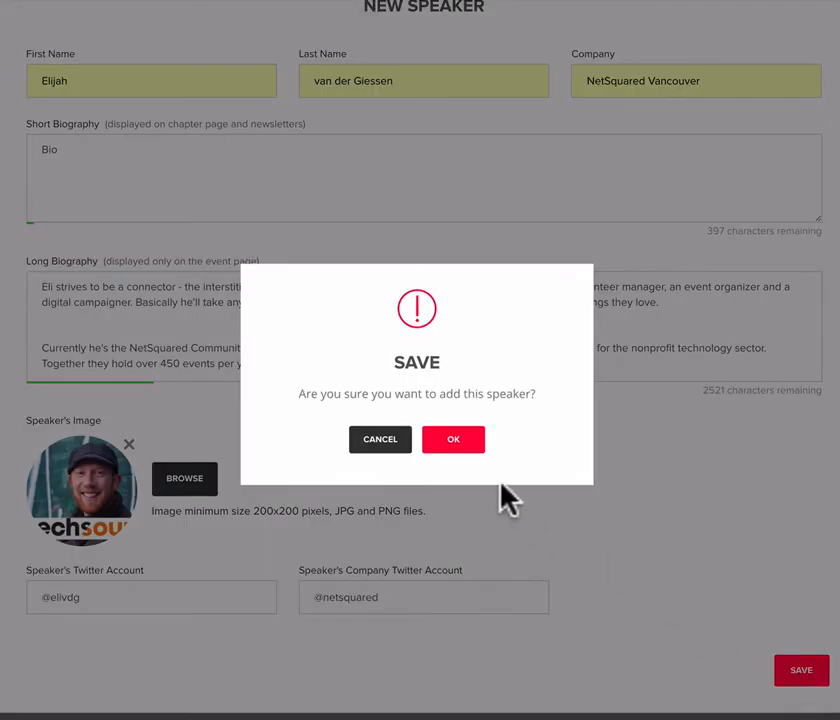
pyautogui.click(445, 440)
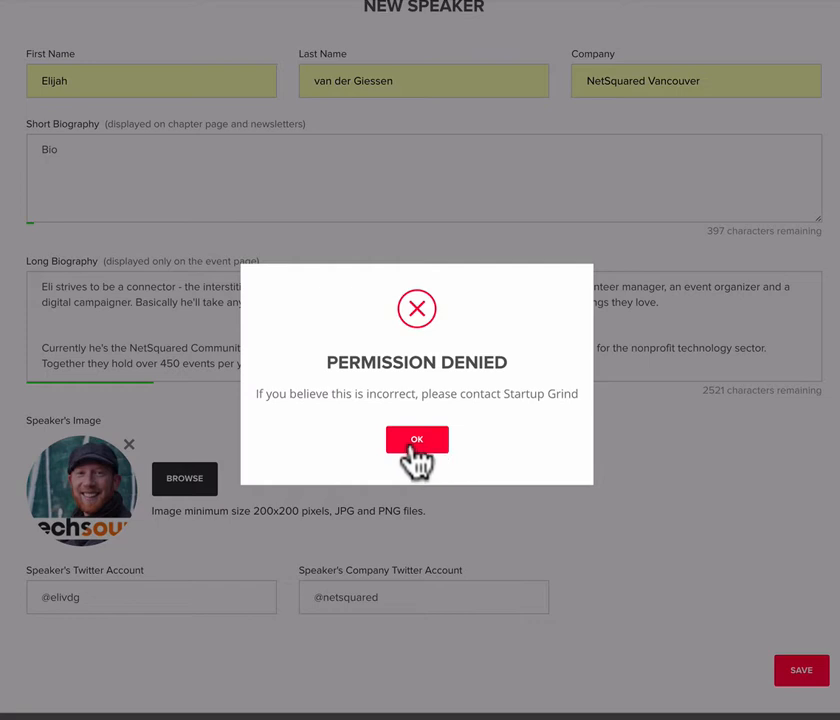
pyautogui.click(413, 447)
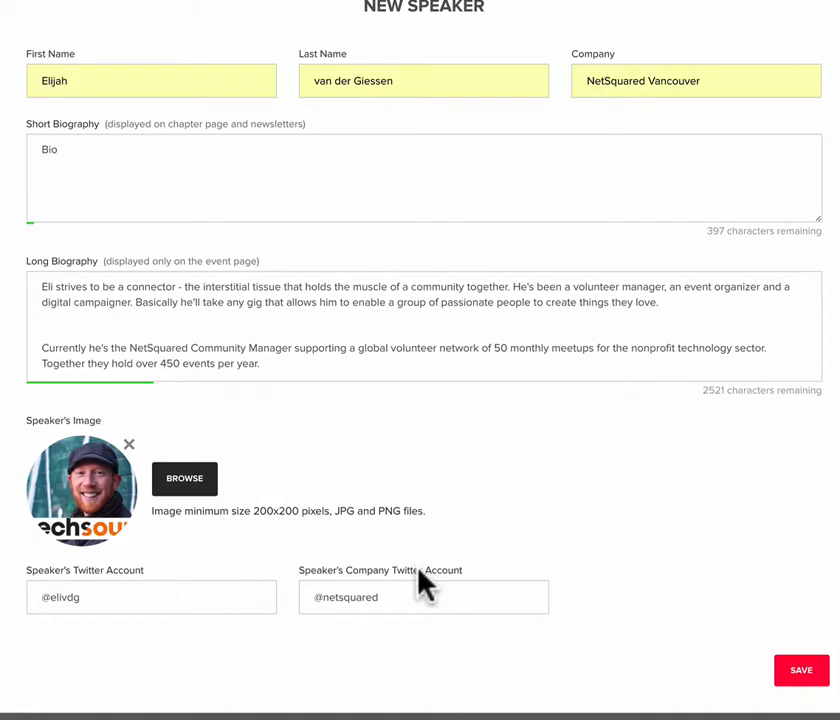
# - Delete the last paragraph of the long biography, then leave the new speaker form and discard its unsaved data
pyautogui.scroll(1, 447, 588)
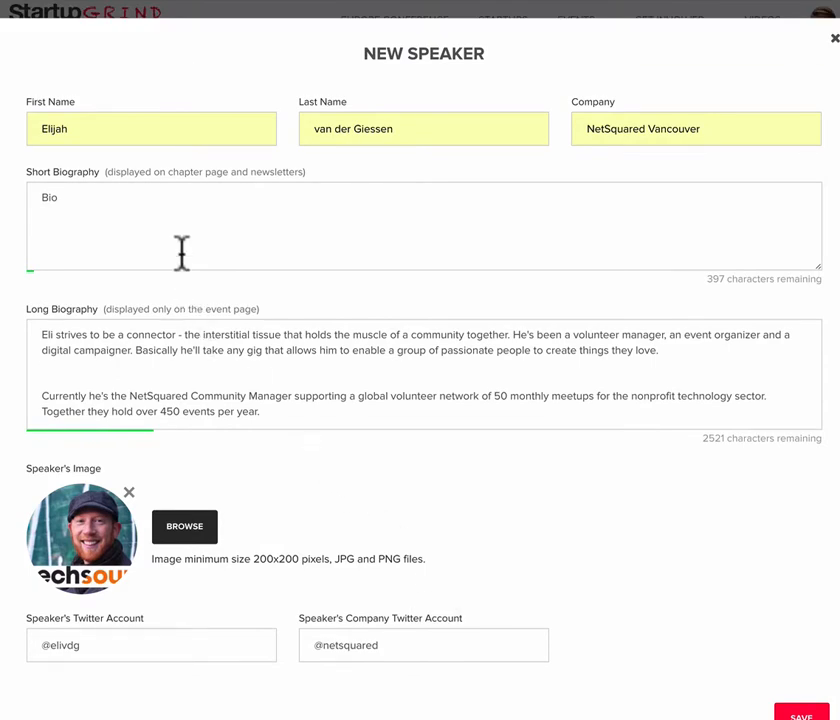
pyautogui.moveTo(262, 412); pyautogui.dragTo(42, 372)
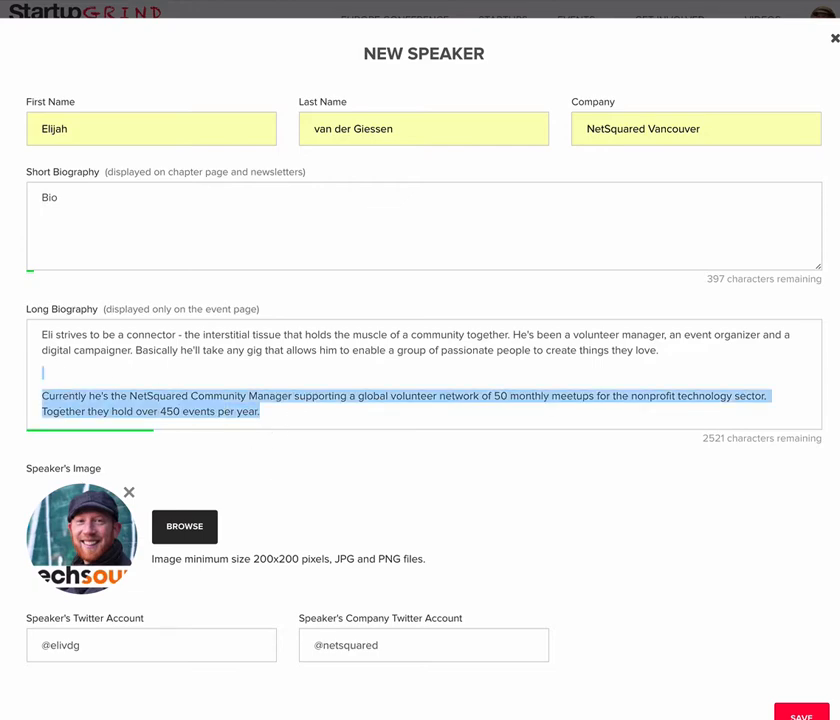
pyautogui.press('BackSpace')
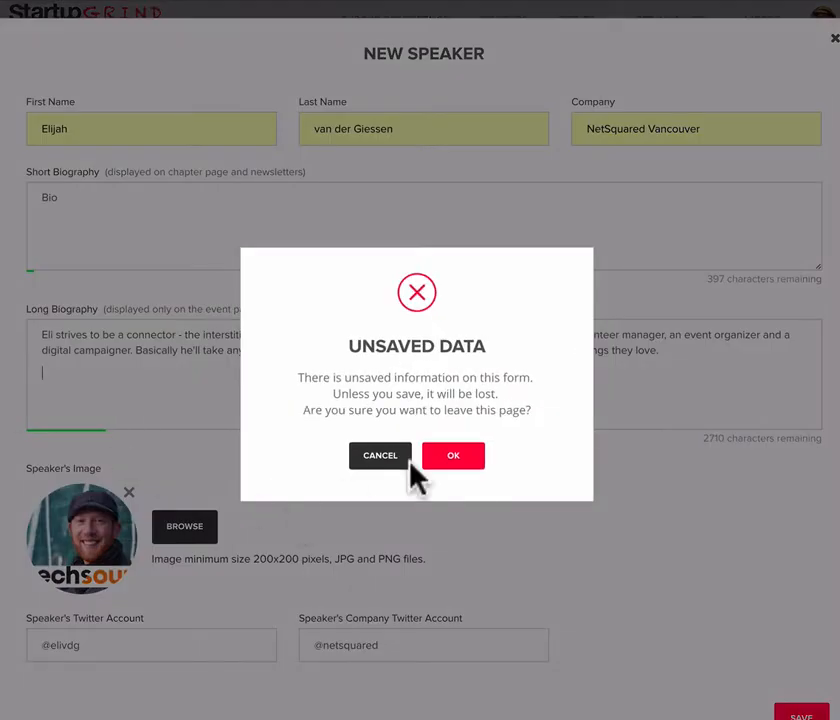
pyautogui.click(466, 464)
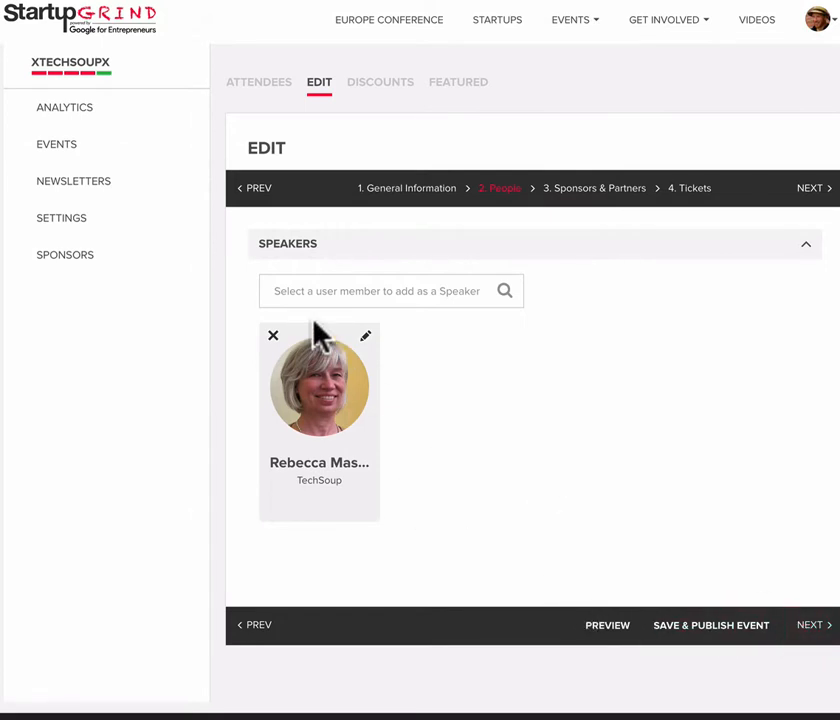
# - Search the existing members for the speaker's first name, then clear the speaker search
pyautogui.click(306, 291)
pyautogui.write('elij')
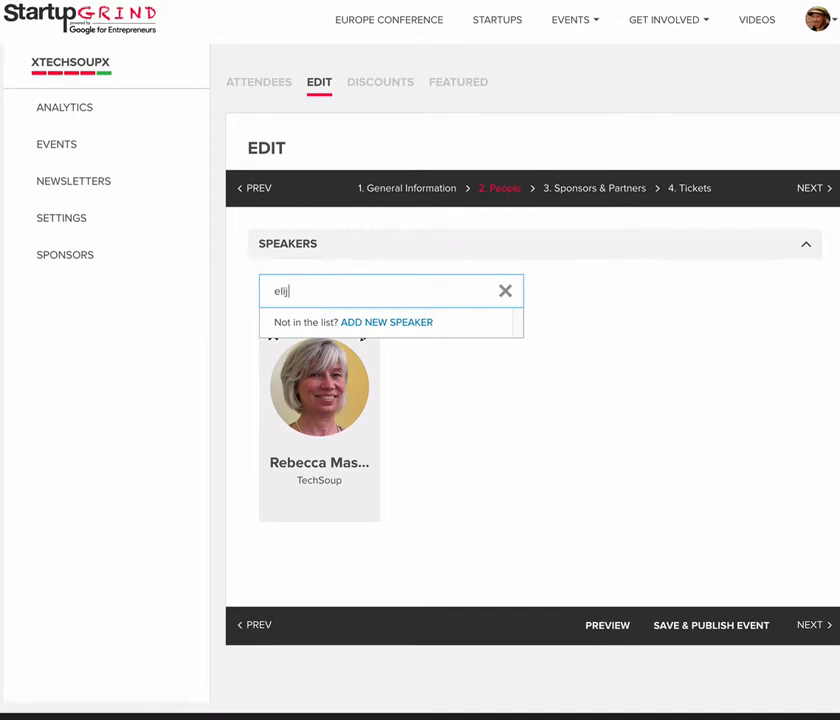
pyautogui.write('a')
pyautogui.press('BackSpace')
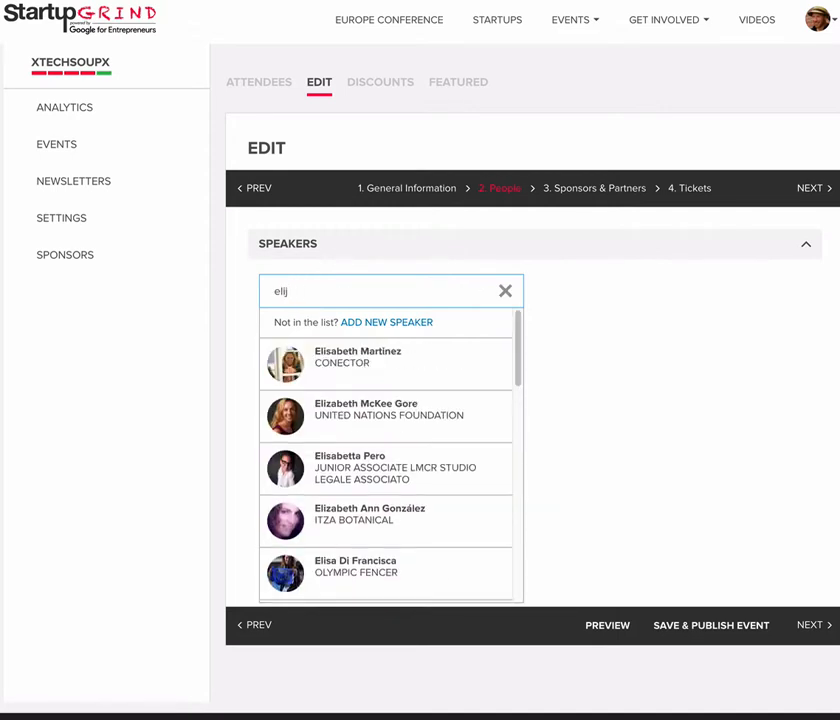
pyautogui.press('BackSpace')
pyautogui.press('BackSpace')
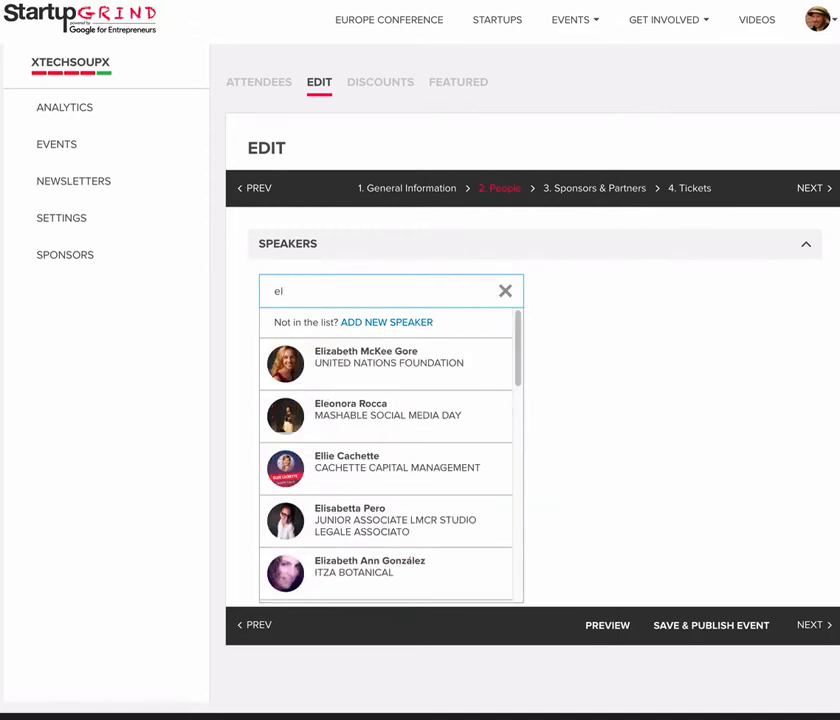
pyautogui.press('BackSpace')
pyautogui.press('BackSpace')
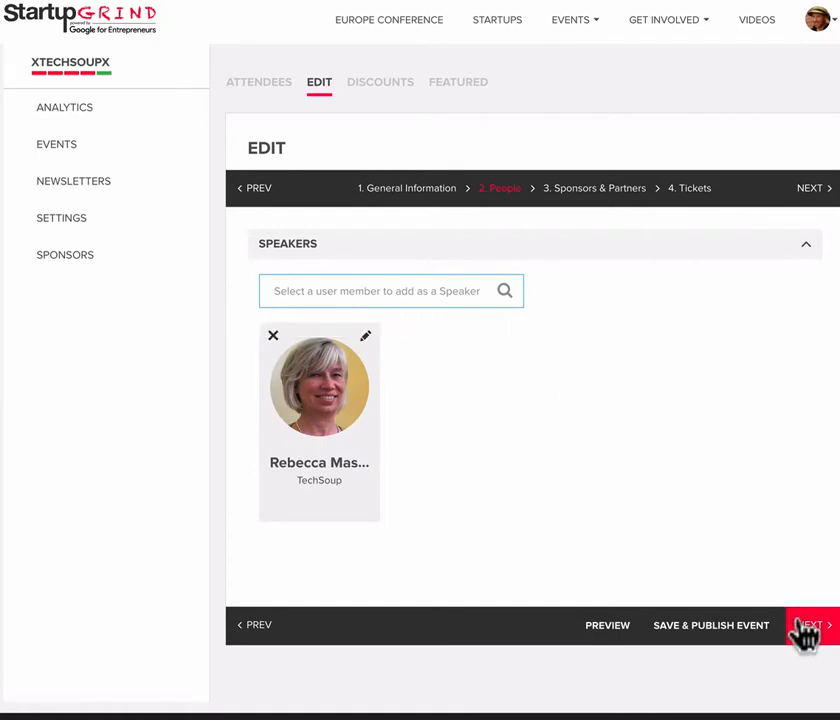
# - Open the Duolingo local sponsor in Sponsors & Partners, examine its general info and contact details, and leave the form without saving
pyautogui.click(808, 624)
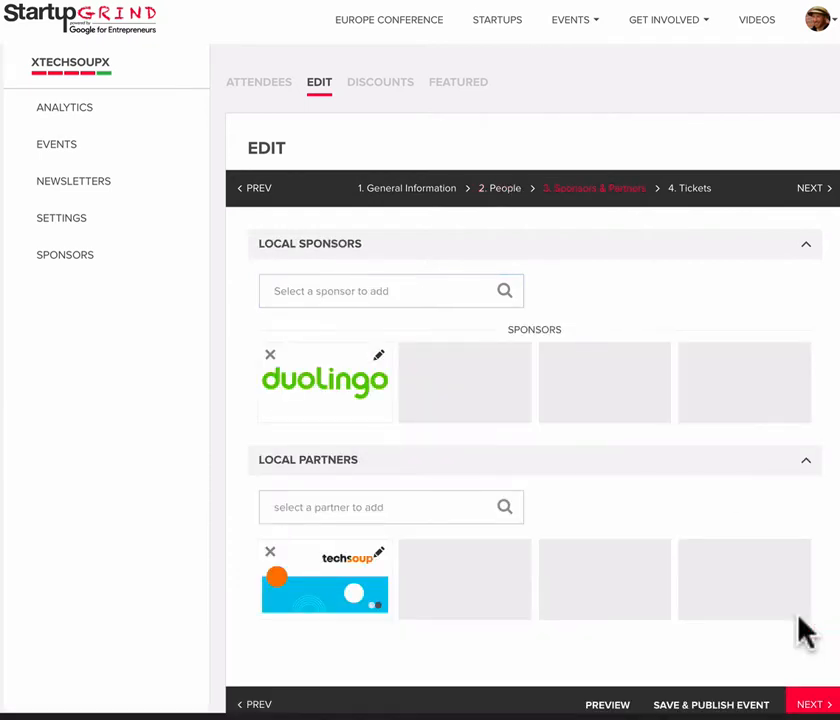
pyautogui.click(384, 366)
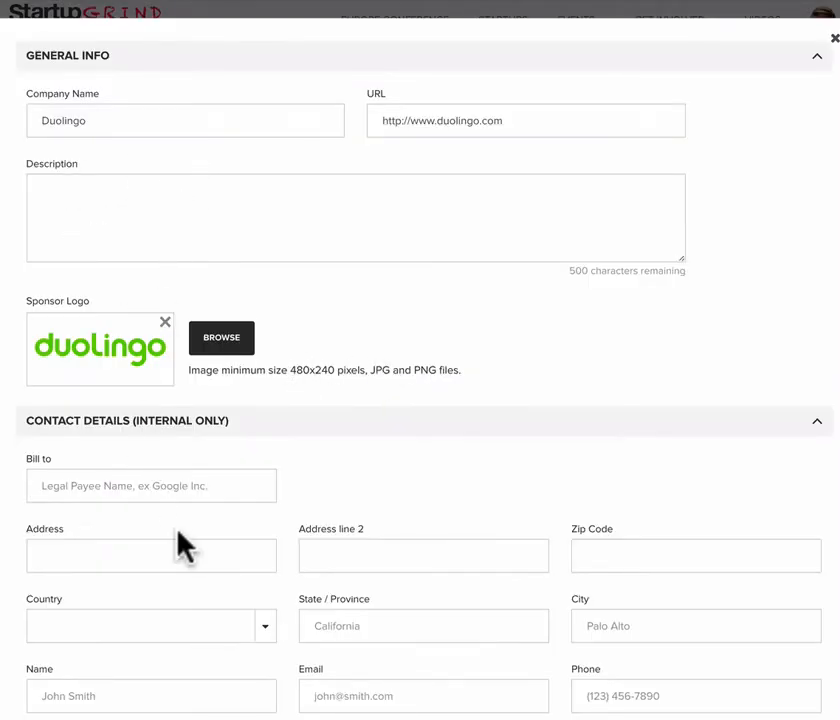
pyautogui.scroll(-1, 178, 544)
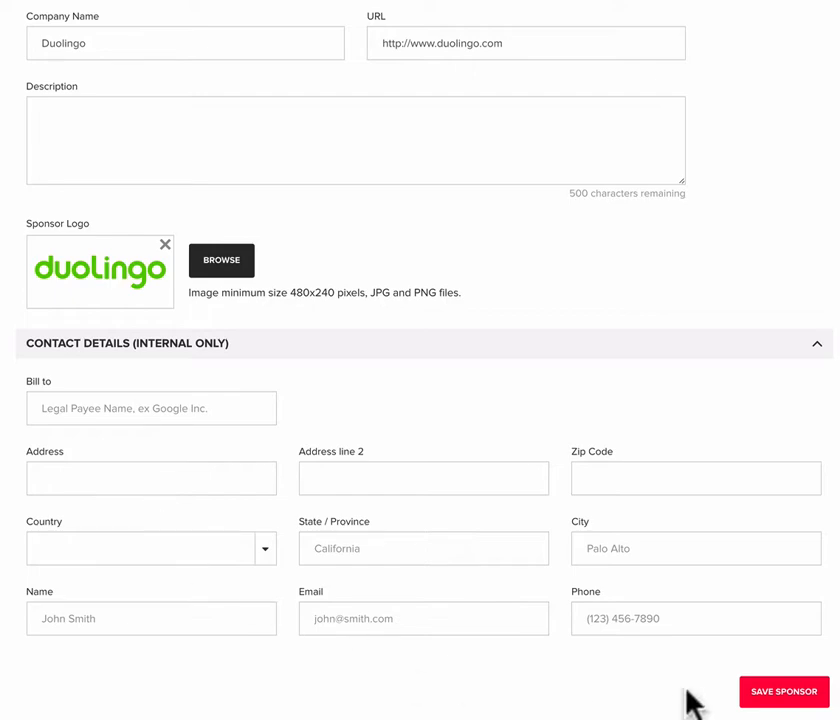
pyautogui.scroll(1, 741, 656)
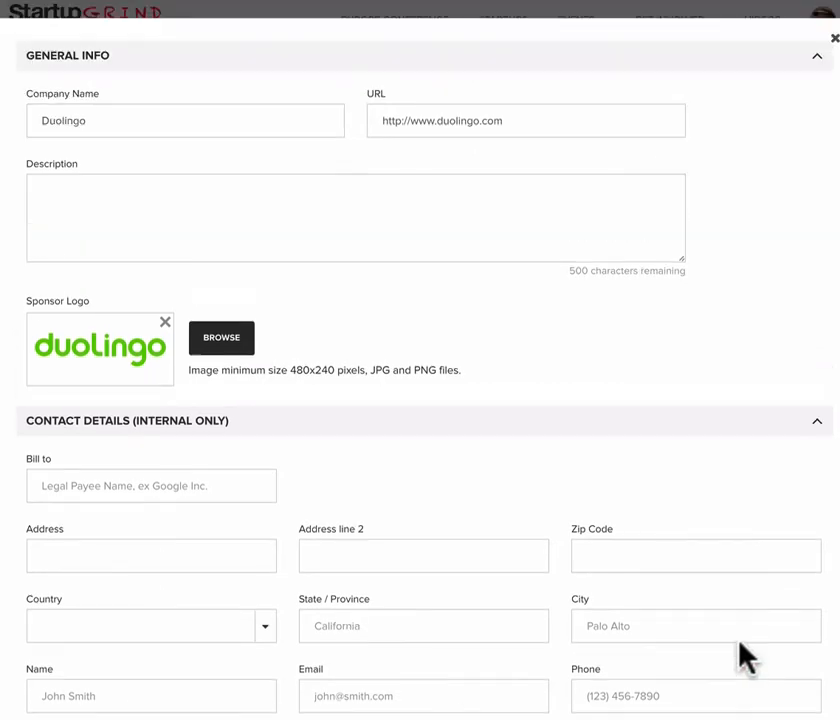
pyautogui.click(834, 40)
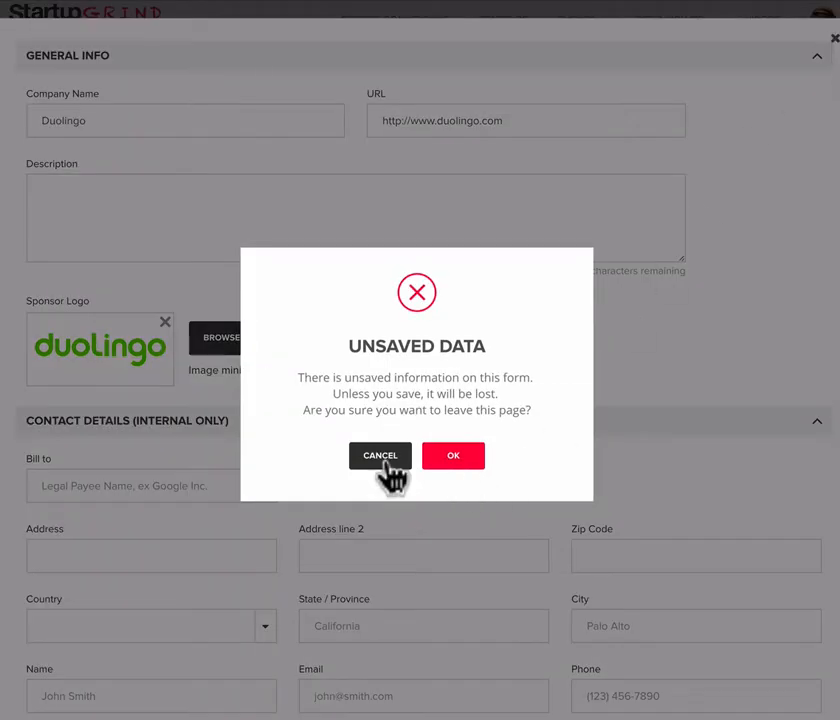
pyautogui.click(385, 465)
pyautogui.scroll(-1, 650, 560)
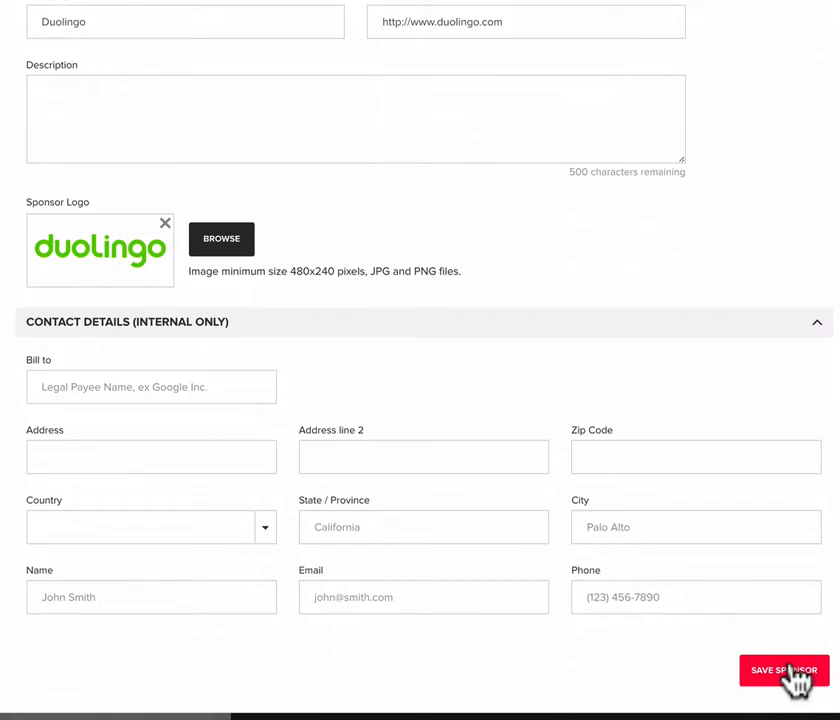
pyautogui.scroll(1, 800, 680)
pyautogui.click(834, 40)
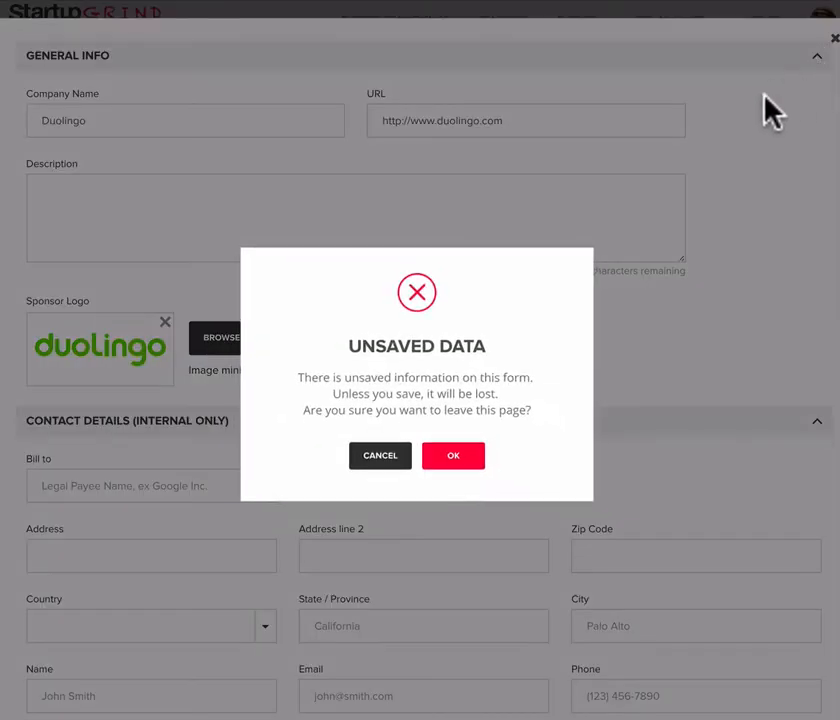
pyautogui.click(450, 458)
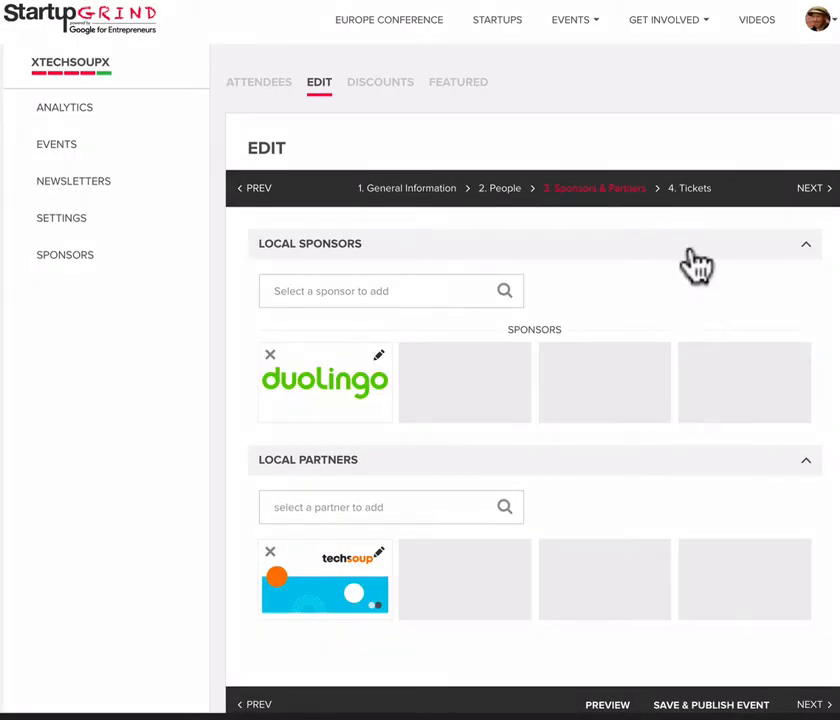
# - Go to the event's Tickets section, expand the free testing ticket's settings, and examine the sales dates, order limits and paid ticket
pyautogui.click(668, 190)
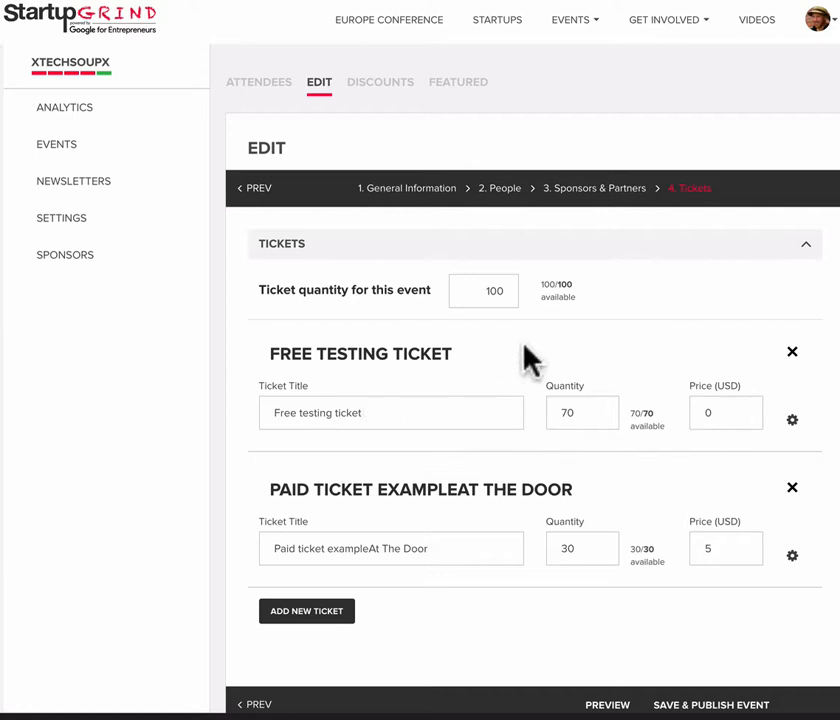
pyautogui.click(792, 422)
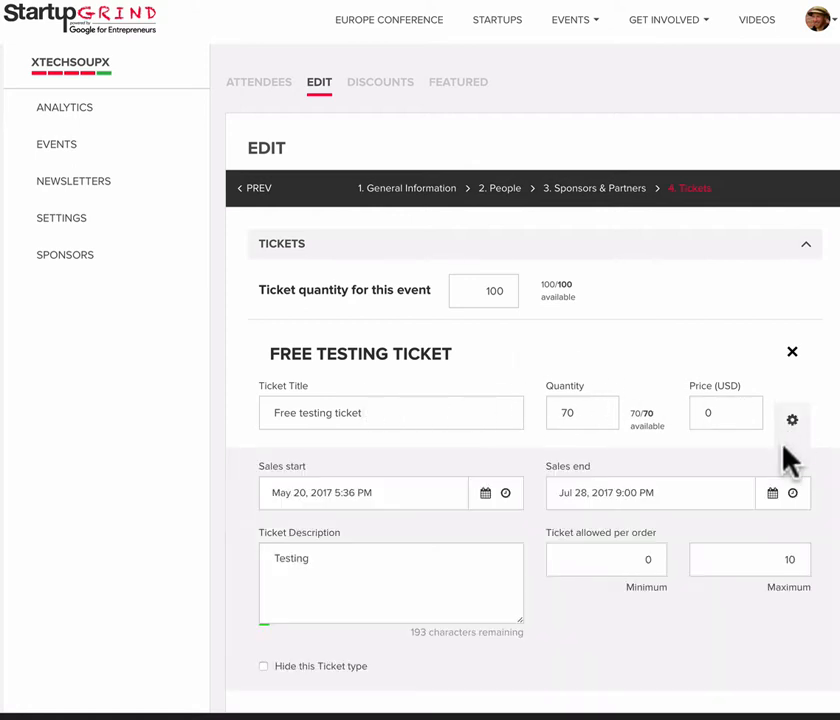
pyautogui.scroll(-2, 784, 469)
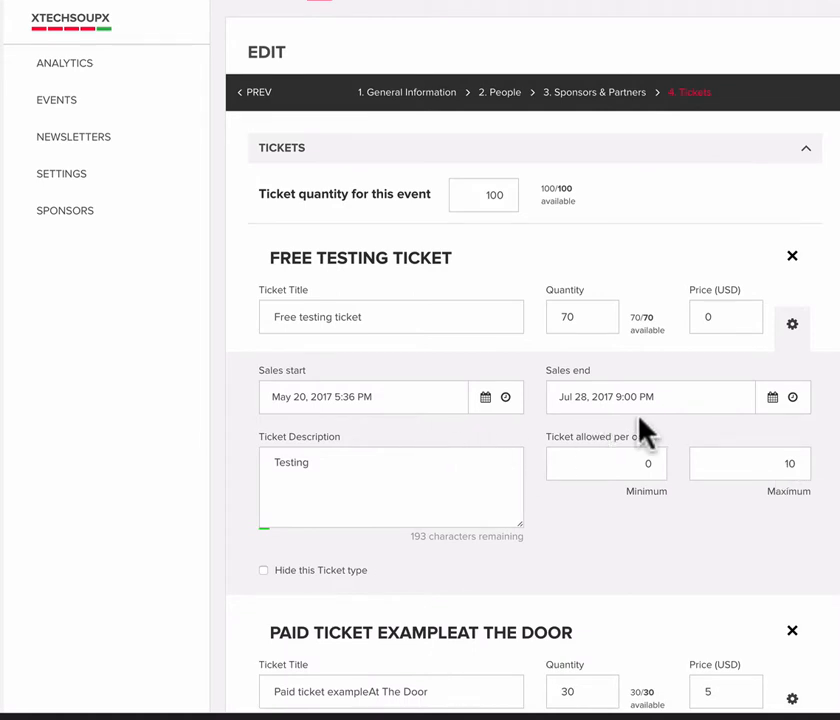
pyautogui.scroll(-3, 566, 529)
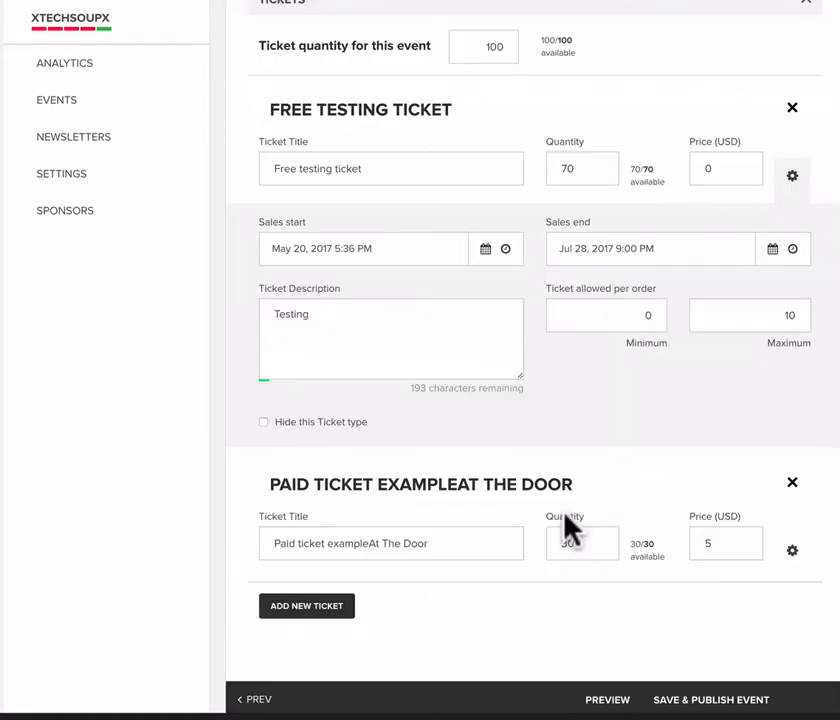
pyautogui.scroll(1, 570, 525)
pyautogui.scroll(3, 566, 524)
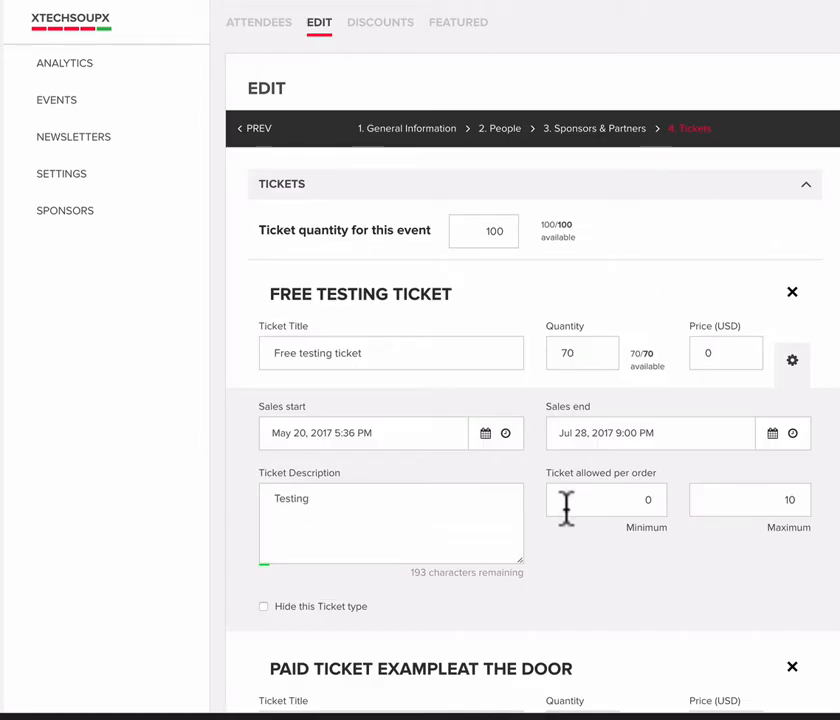
pyautogui.scroll(-5, 566, 507)
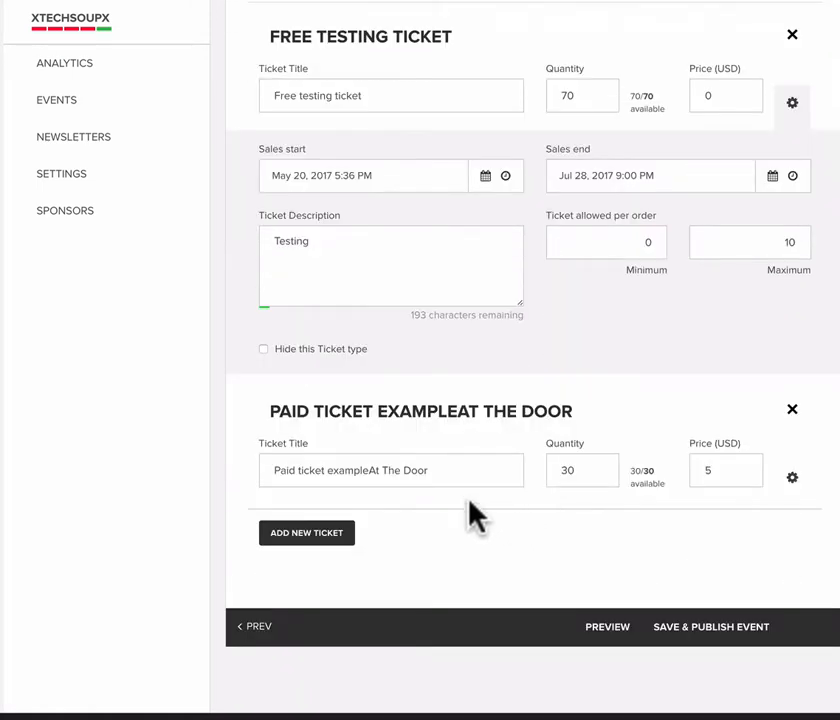
pyautogui.scroll(2, 484, 416)
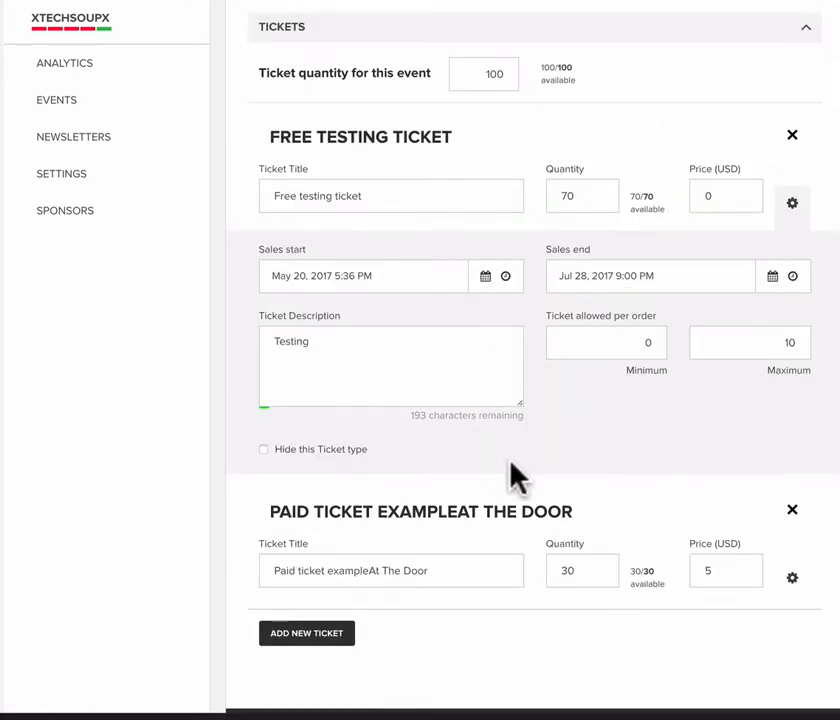
pyautogui.scroll(-2, 370, 603)
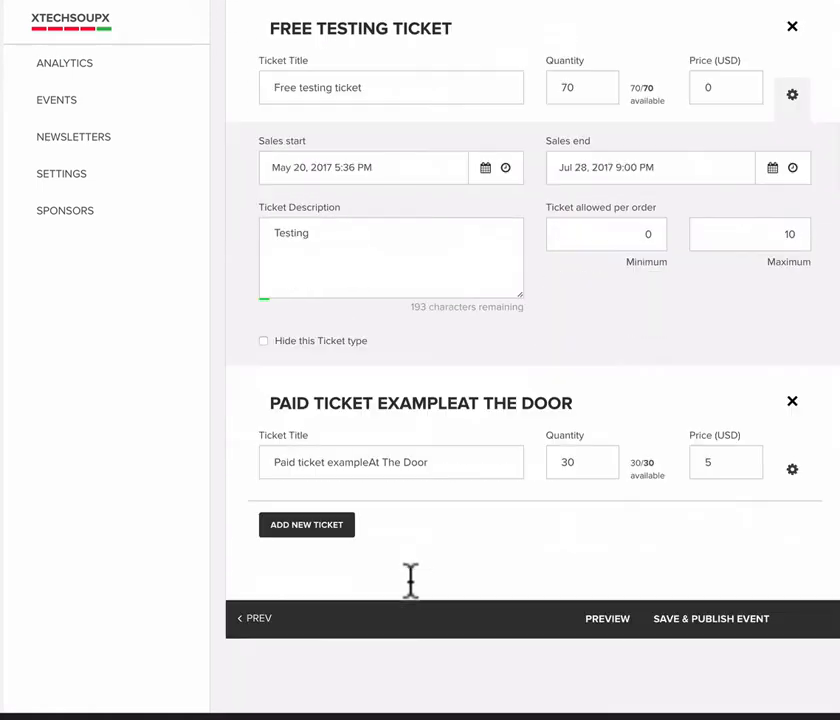
# - Save and publish the event, confirming the publication and closing the resulting message
pyautogui.click(688, 628)
pyautogui.click(465, 434)
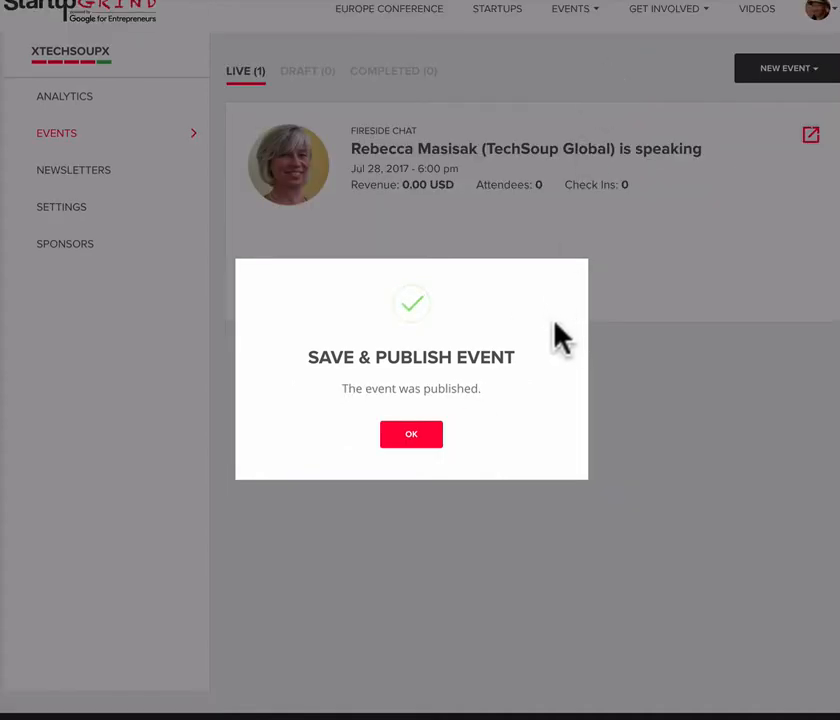
pyautogui.click(410, 437)
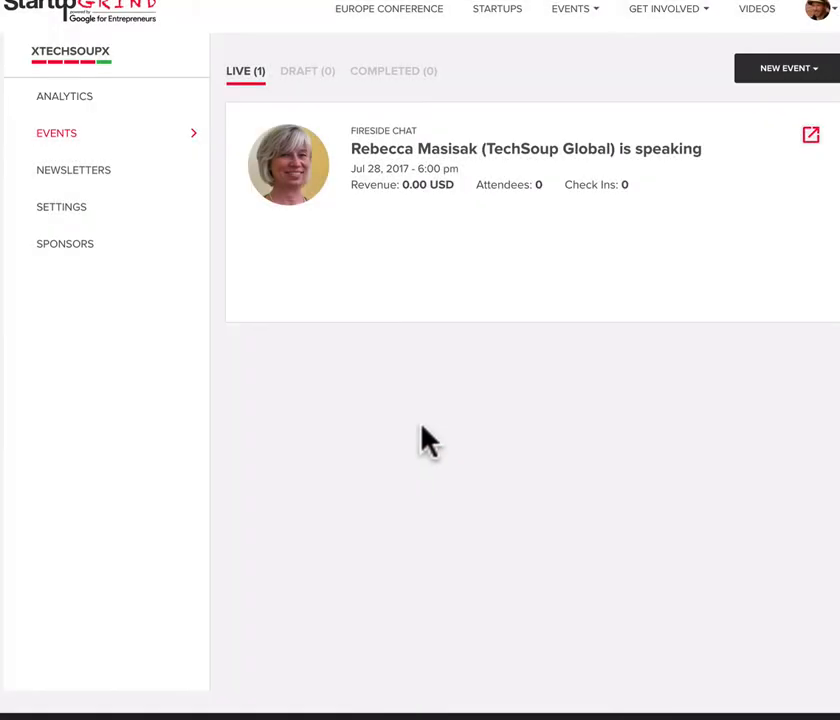
# - Open the live event's public page and examine its tickets, description, speaker, date, address, agenda, hosts and sponsor sections
pyautogui.click(814, 138)
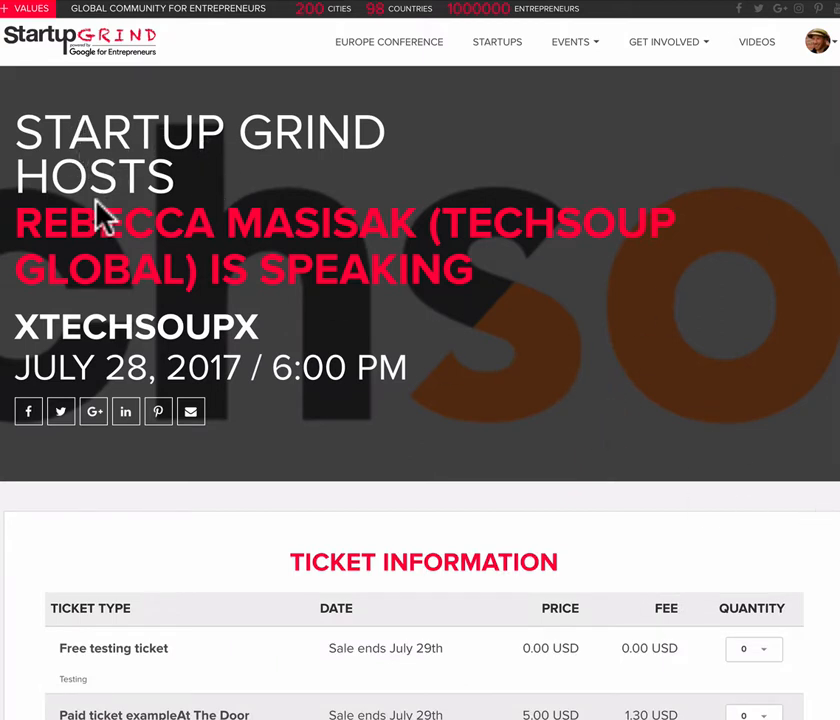
pyautogui.scroll(-5, 531, 500)
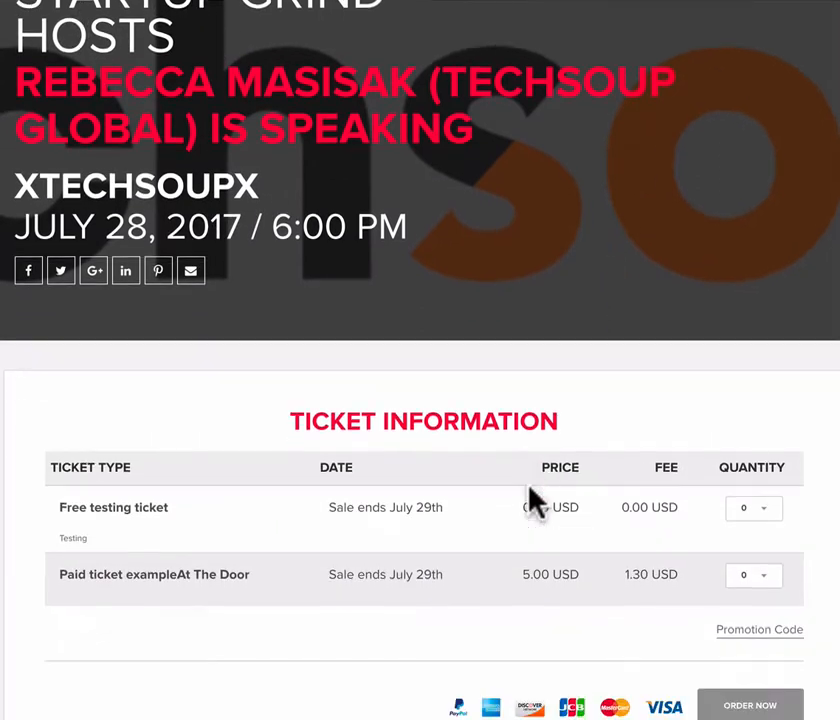
pyautogui.scroll(-10, 518, 490)
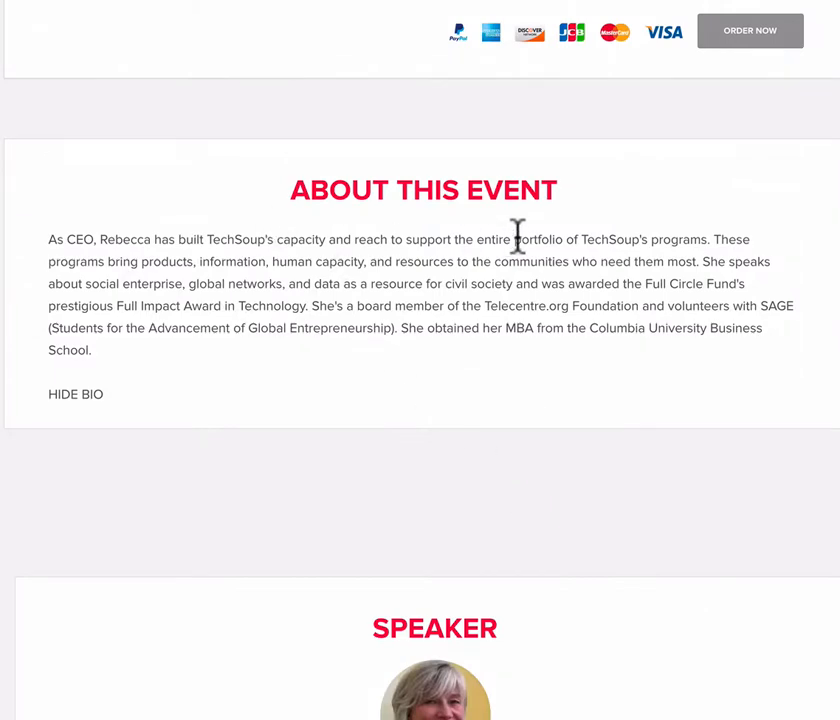
pyautogui.scroll(-3, 450, 366)
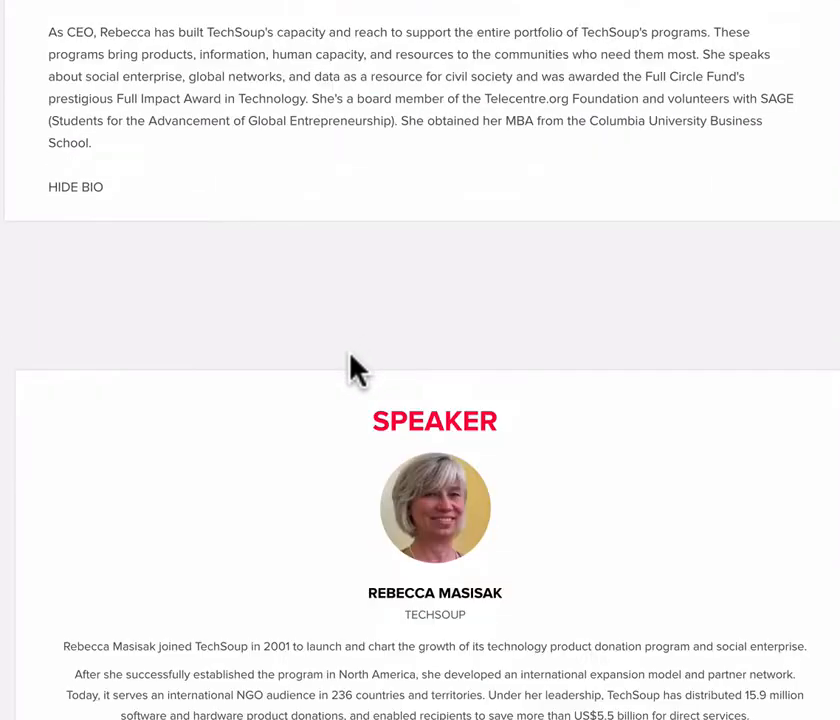
pyautogui.scroll(-2, 500, 450)
pyautogui.scroll(-4, 538, 660)
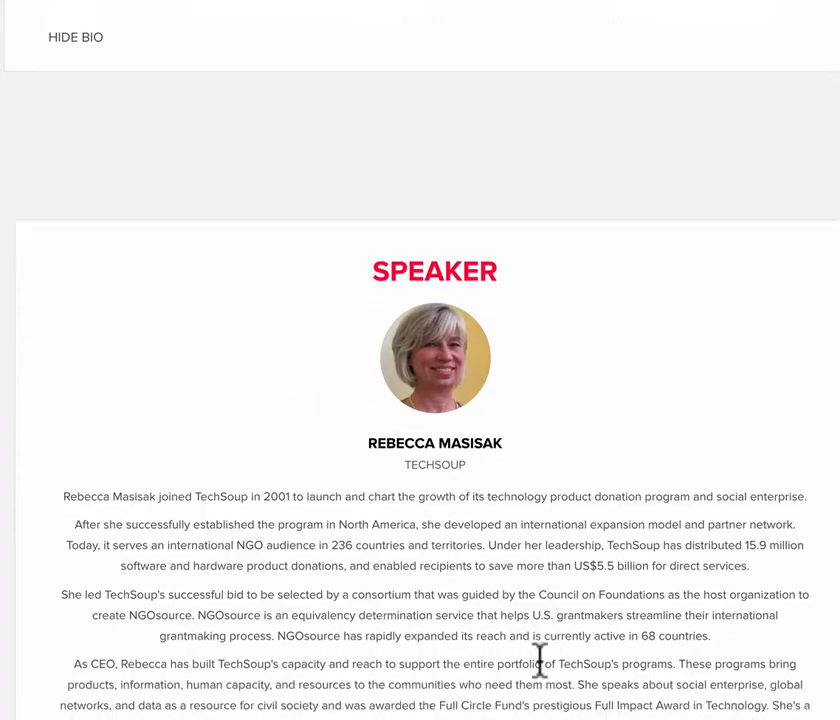
pyautogui.scroll(-6, 540, 660)
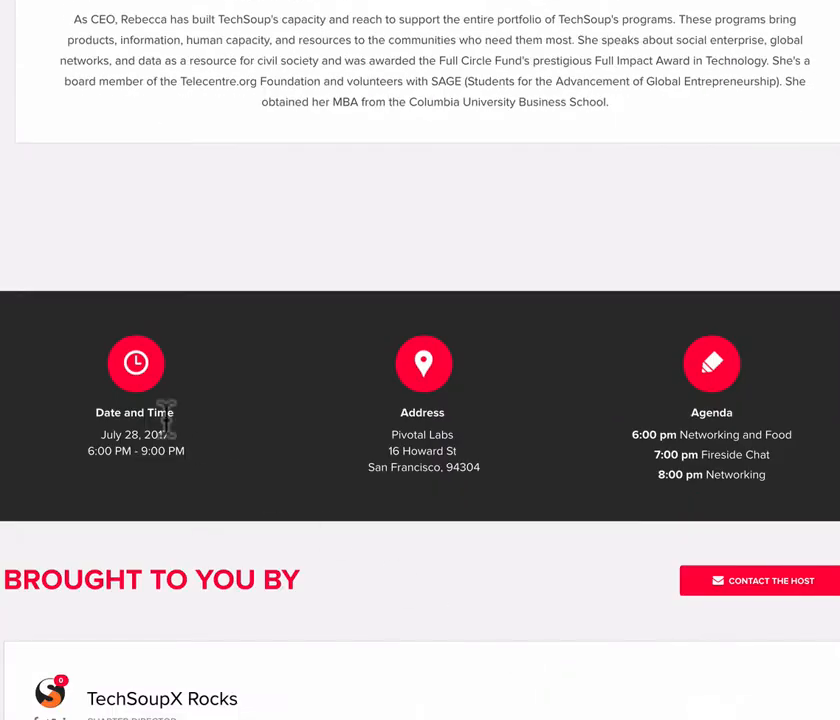
pyautogui.scroll(-3, 612, 462)
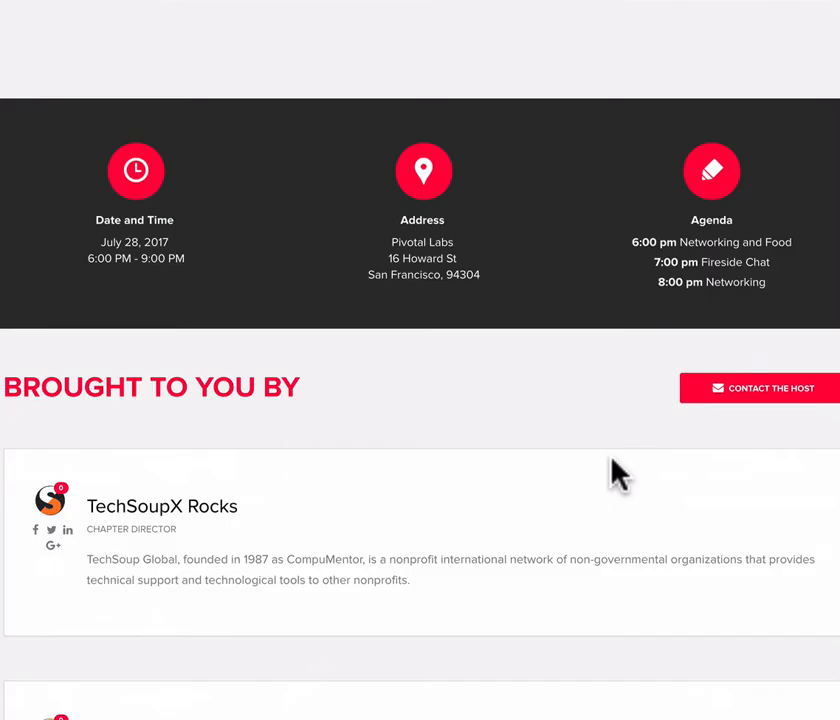
pyautogui.scroll(-3, 613, 460)
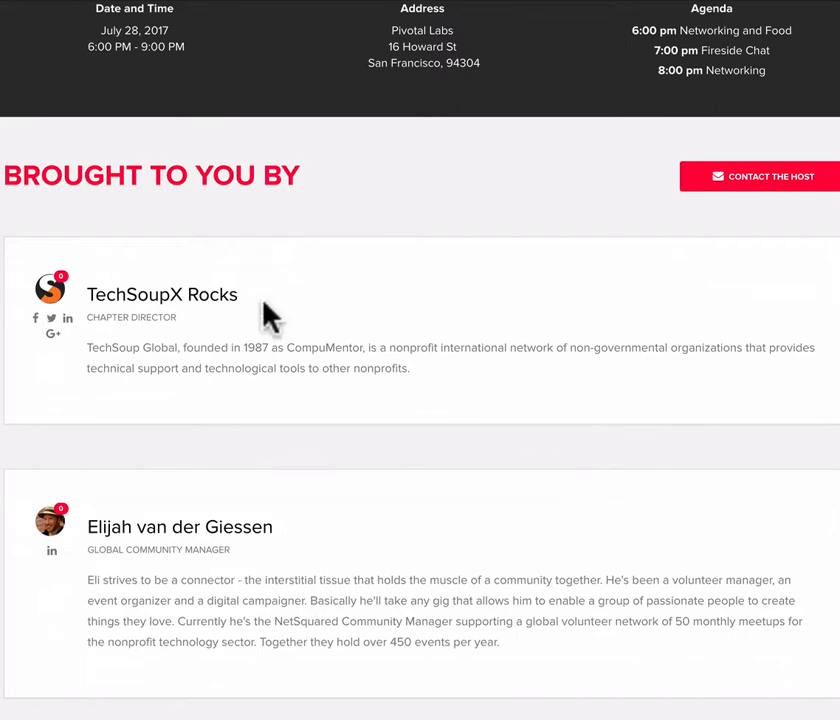
pyautogui.scroll(-9, 240, 598)
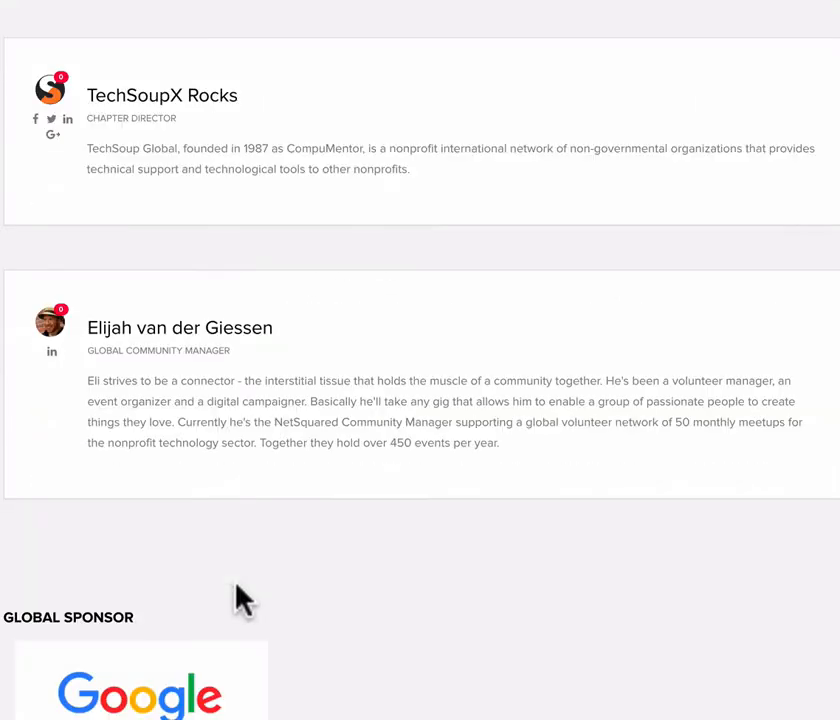
# - Examine the public event page's local sponsor, partner and featured attendees sections, and return to the event header
pyautogui.scroll(-6, 240, 570)
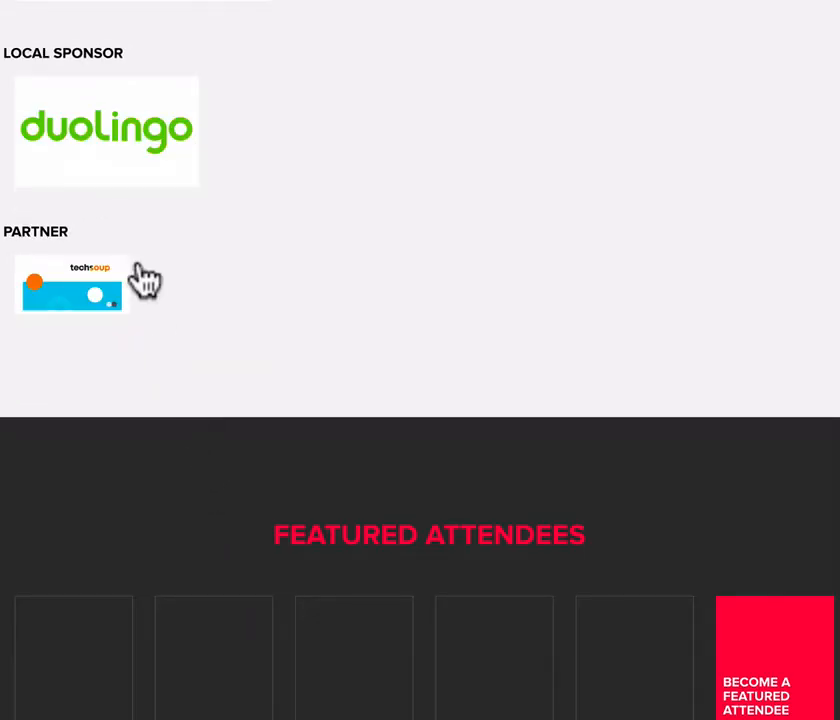
pyautogui.scroll(1, 368, 334)
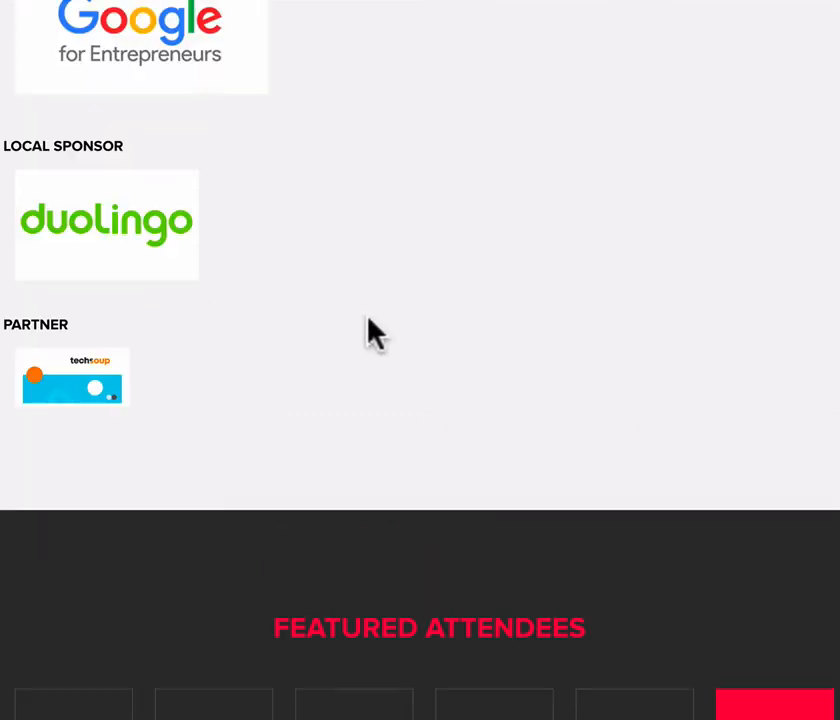
pyautogui.scroll(1, 368, 334)
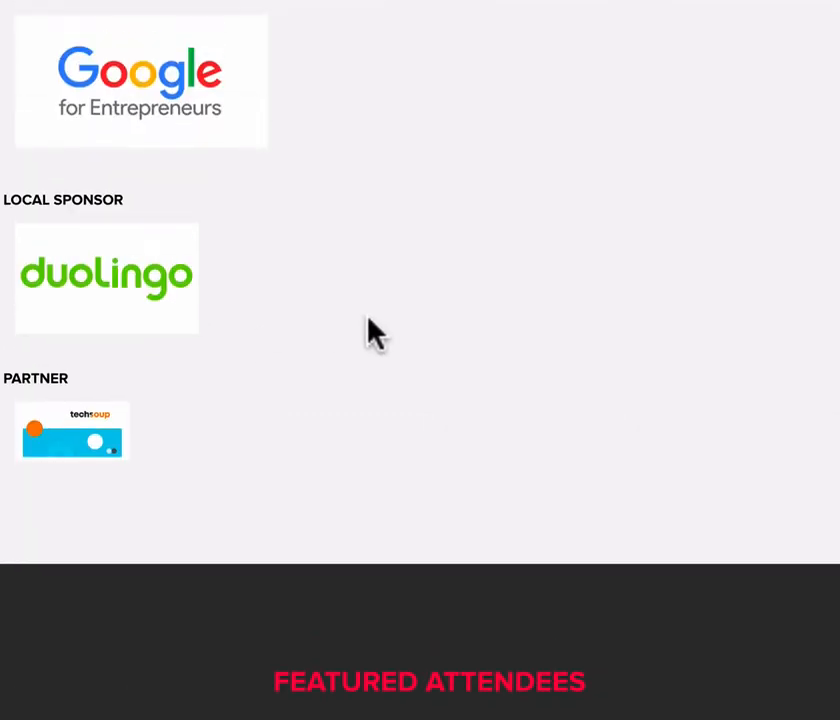
pyautogui.scroll(-4, 368, 334)
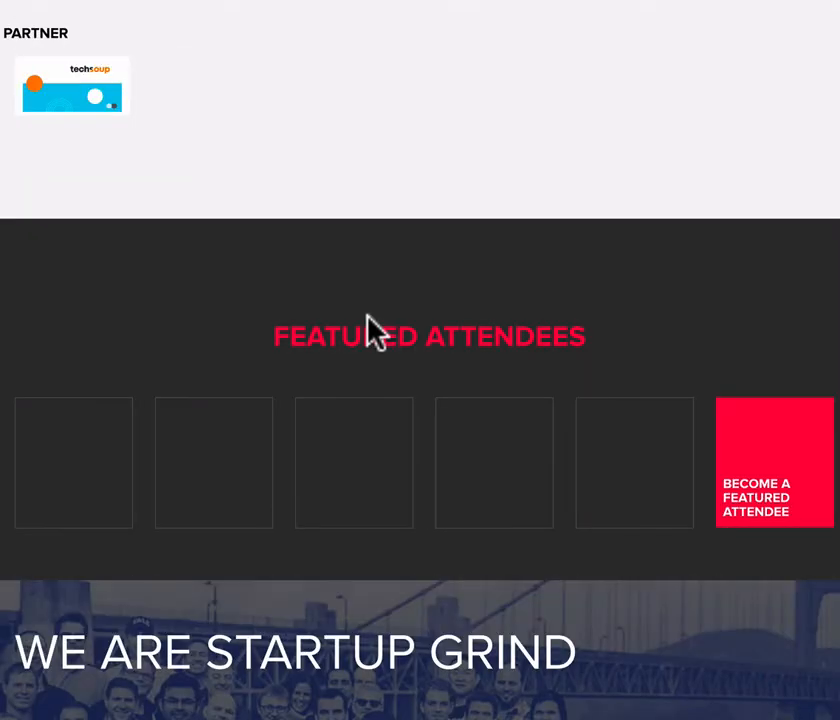
pyautogui.scroll(12, 368, 334)
pyautogui.scroll(15, 369, 319)
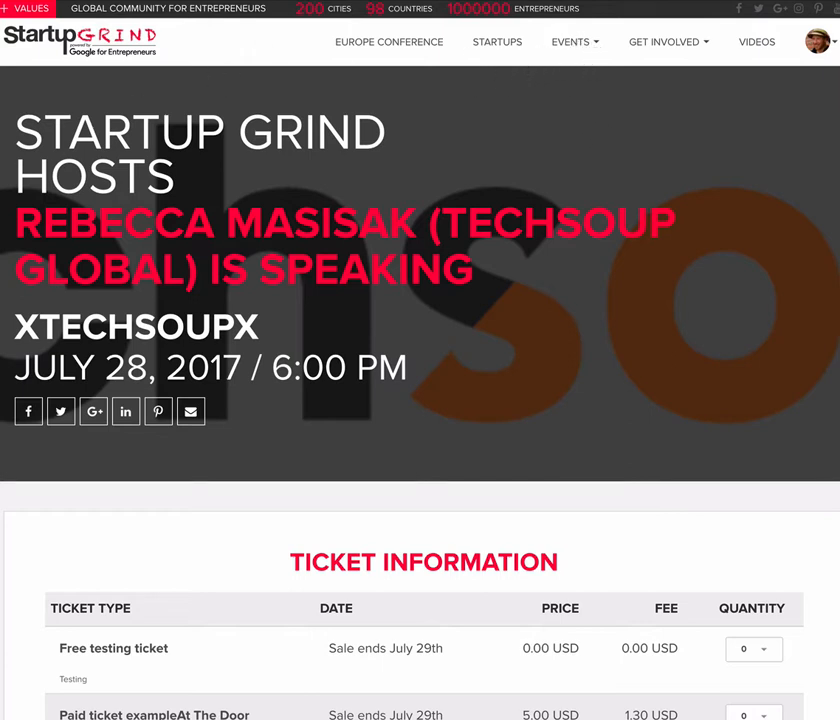
# - Go to the chapter dashboard and start a new Fireside Chat event
pyautogui.click(818, 44)
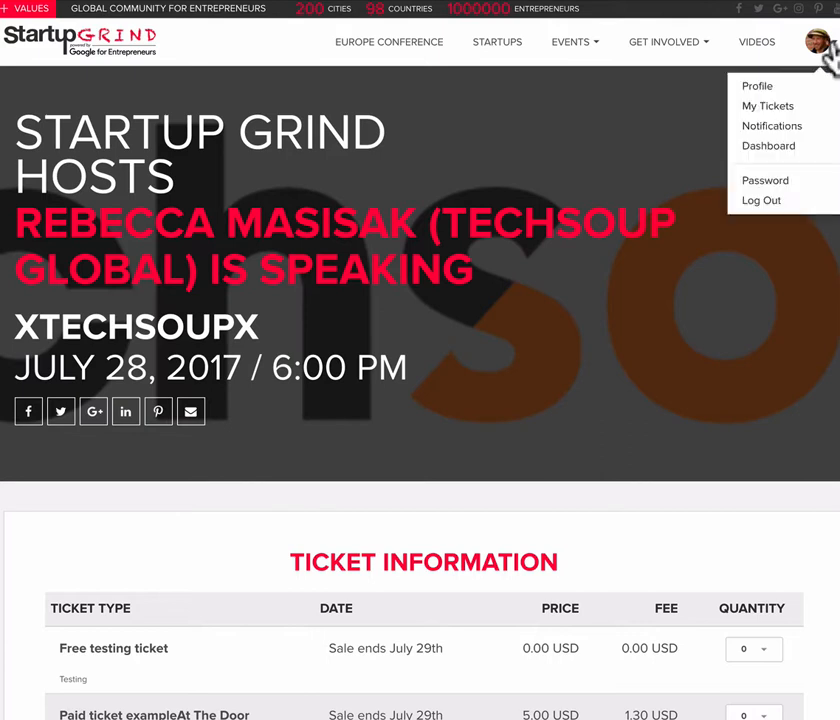
pyautogui.click(790, 152)
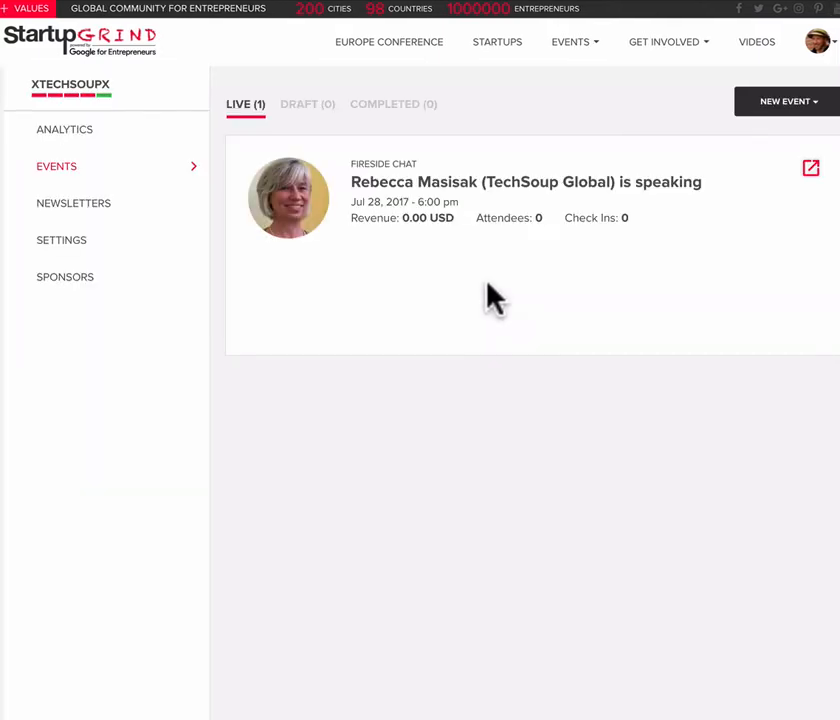
pyautogui.click(820, 110)
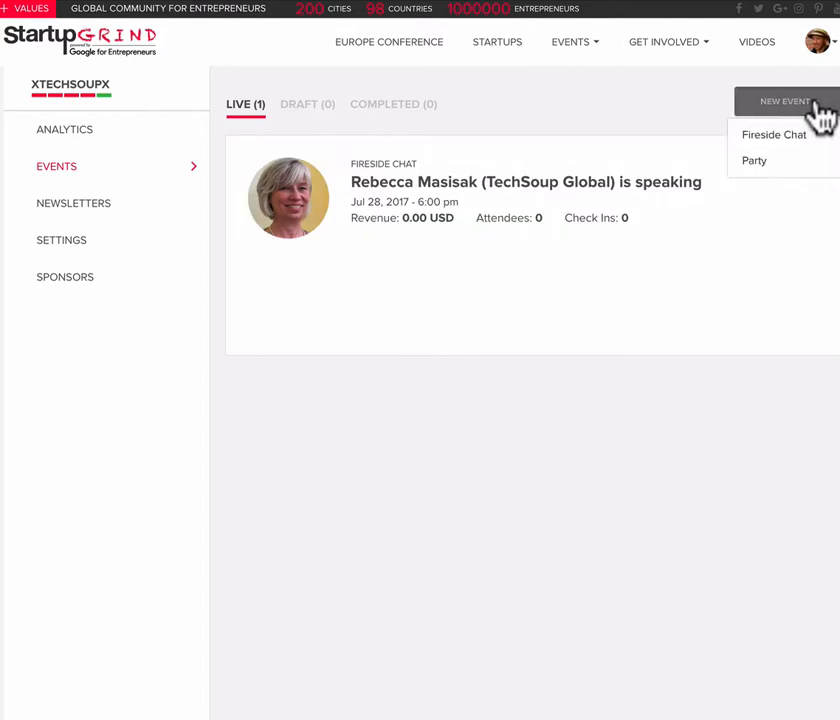
pyautogui.click(802, 162)
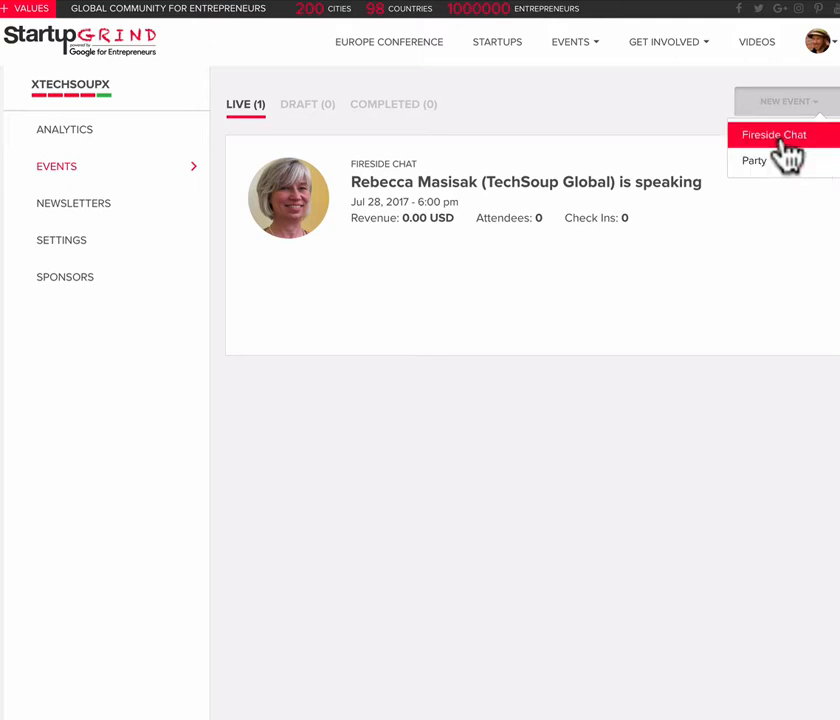
pyautogui.click(785, 138)
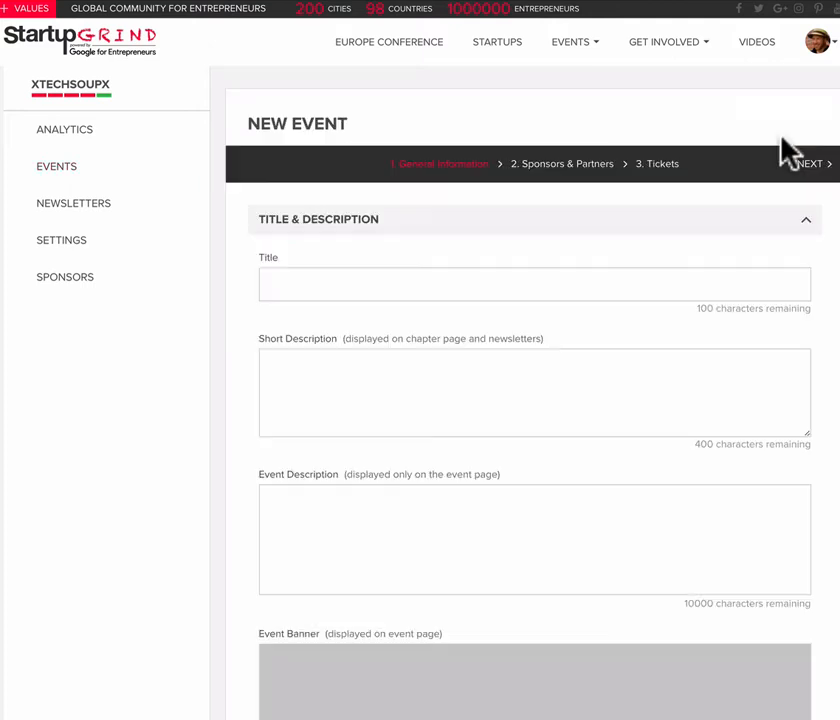
# - Title the new event "Test topic", enter "sdfkljdslkfg" as its short description, and fill the event description with placeholder text
pyautogui.click(334, 288)
pyautogui.write('Test topic')
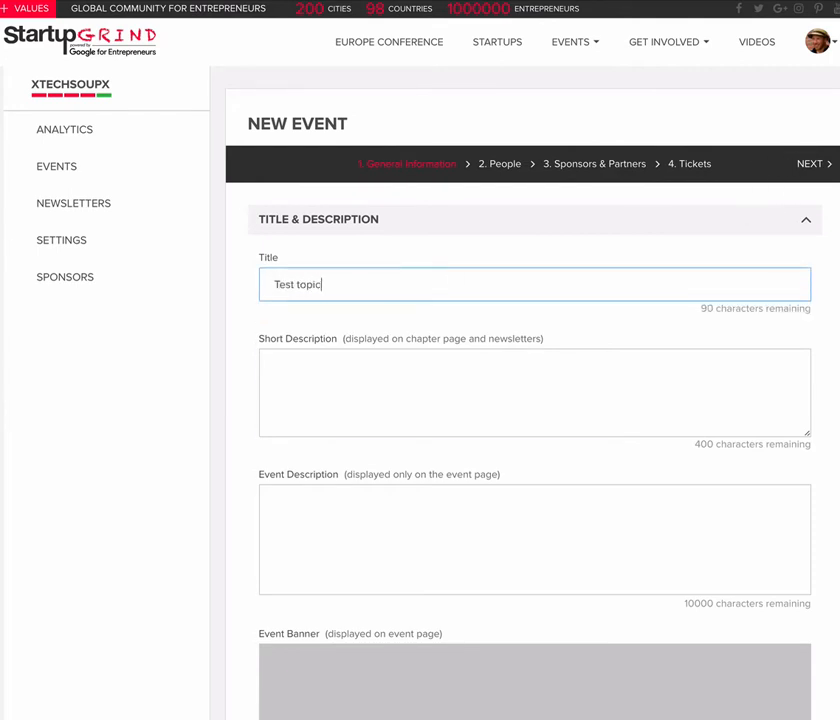
pyautogui.press('Tab')
pyautogui.write('sdfkljdslkfg')
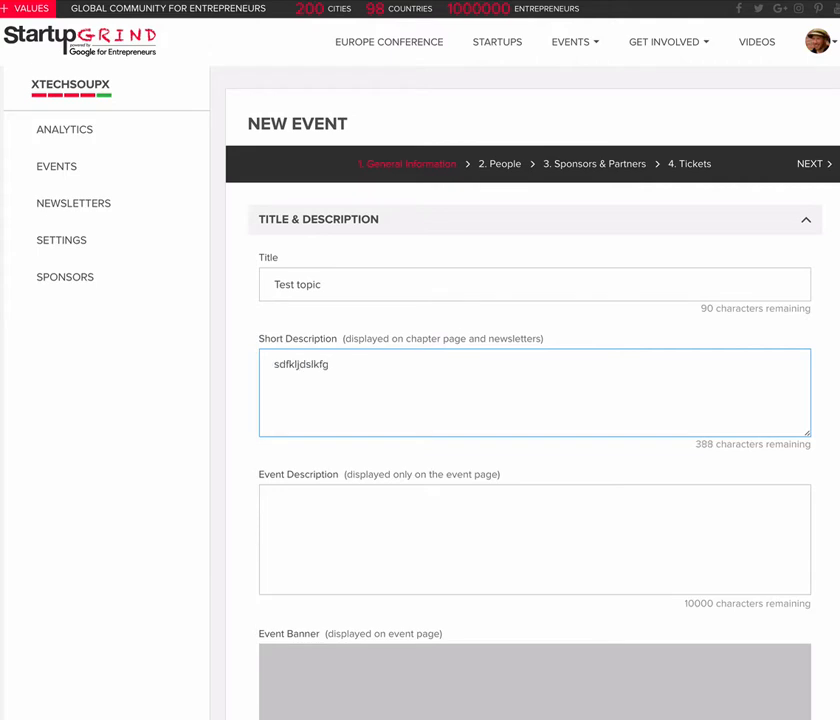
pyautogui.click(369, 508)
pyautogui.write('dfkljsdklfjasklsddfjs')
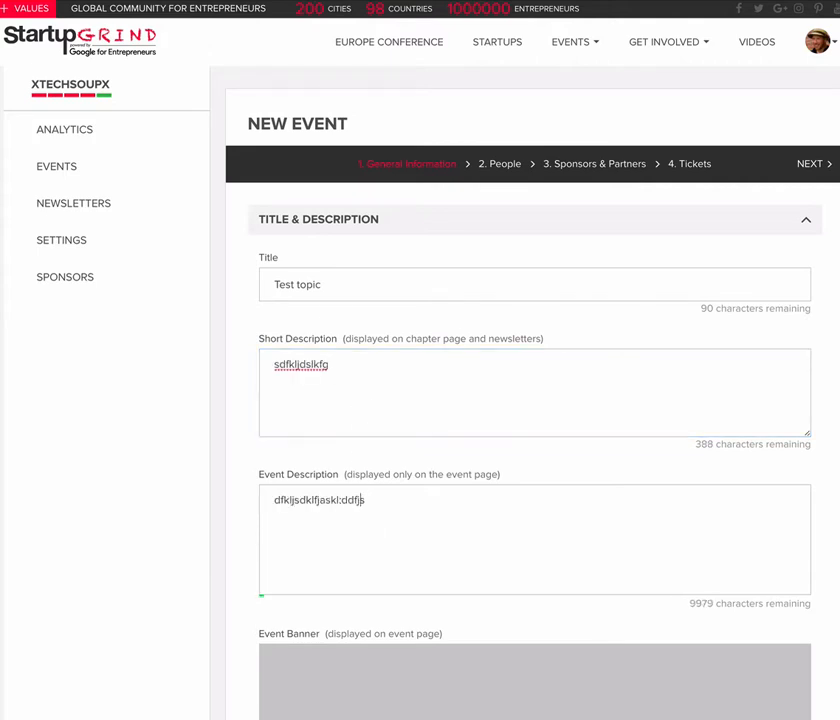
# - Autofill the event's agenda with Networking and Food at 6:00 PM, Fireside Chat at 7:00 PM and Networking at 8:00 PM
pyautogui.scroll(-5, 313, 523)
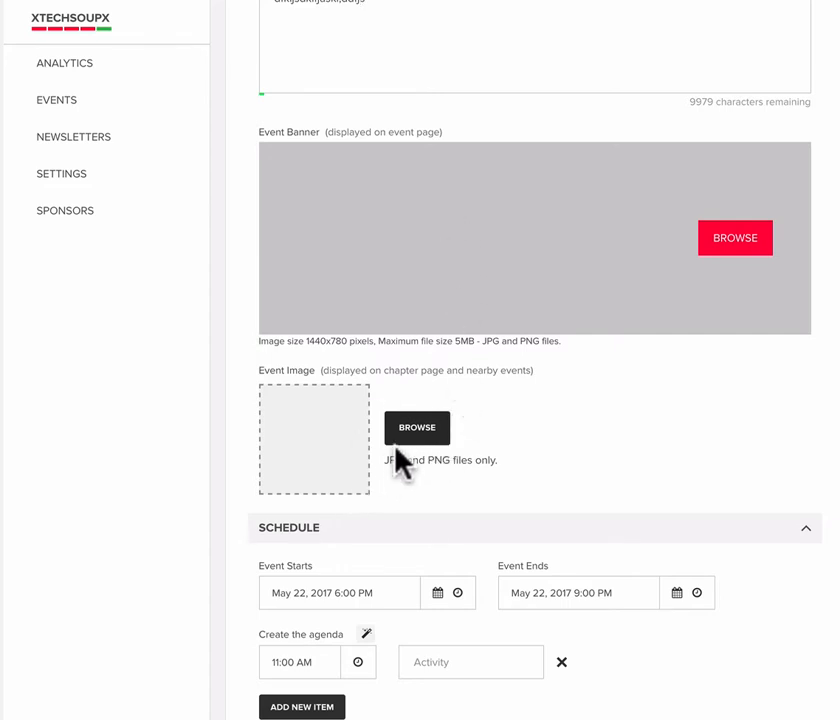
pyautogui.scroll(-1, 399, 459)
pyautogui.scroll(-3, 396, 452)
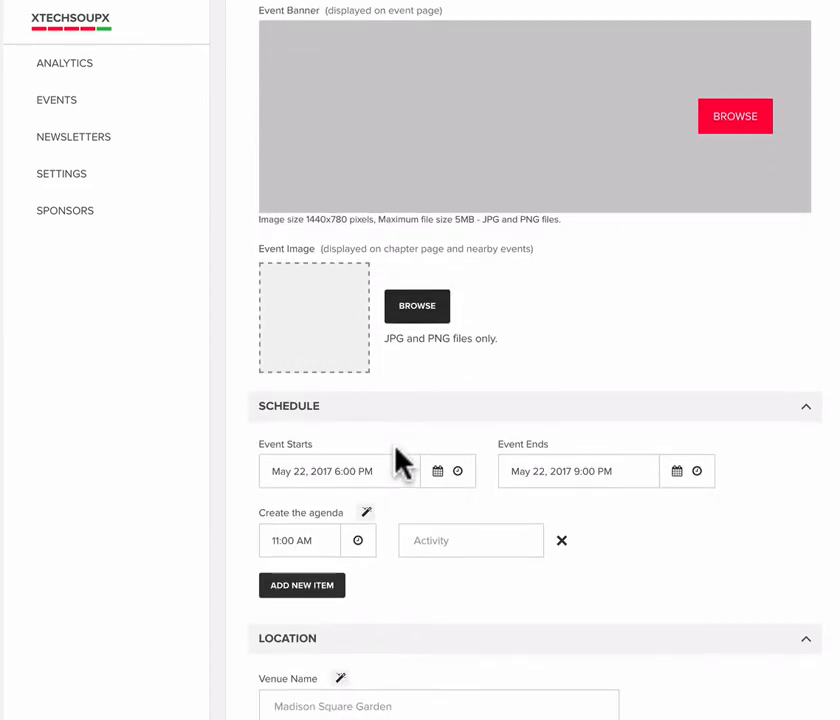
pyautogui.scroll(-1, 384, 460)
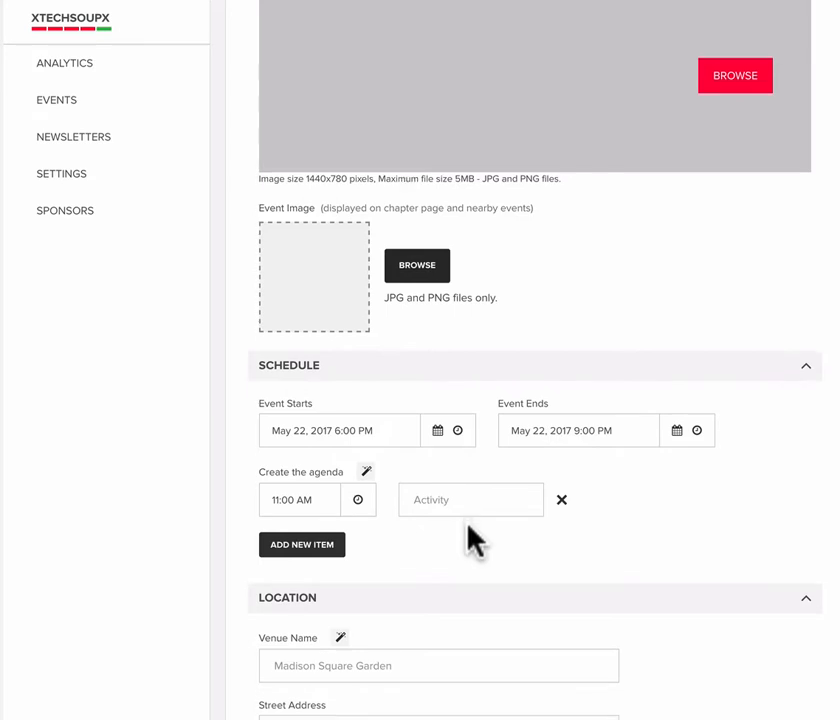
pyautogui.scroll(-2, 472, 540)
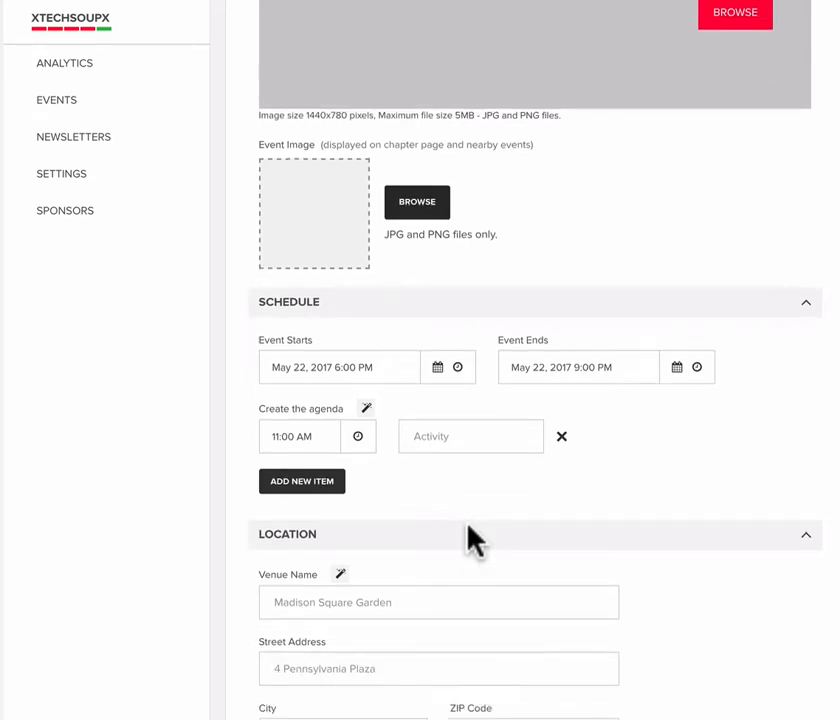
pyautogui.click(367, 410)
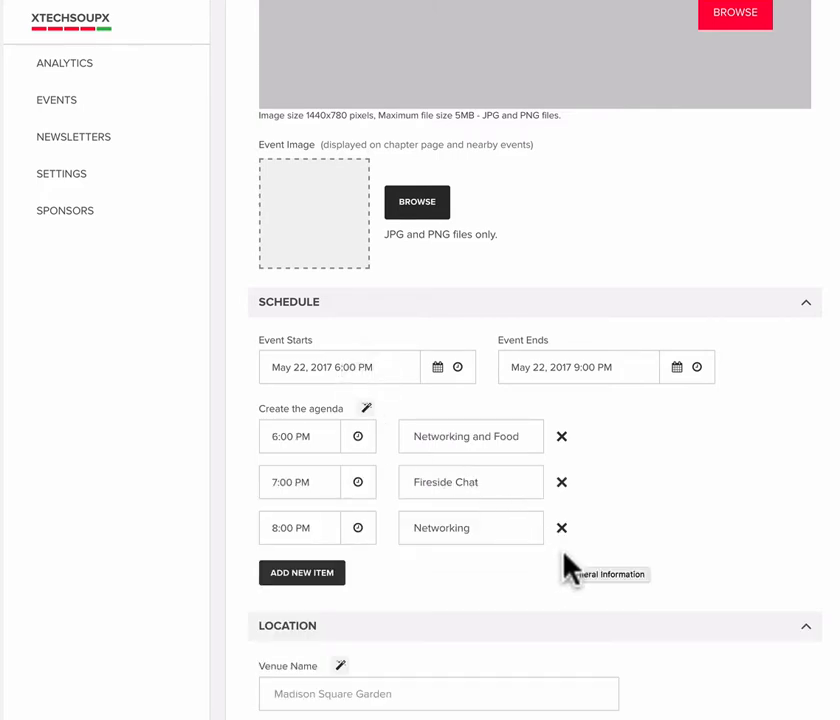
# - Autofill the event's location with the Pivotal Labs venue in San Francisco
pyautogui.scroll(-1, 597, 557)
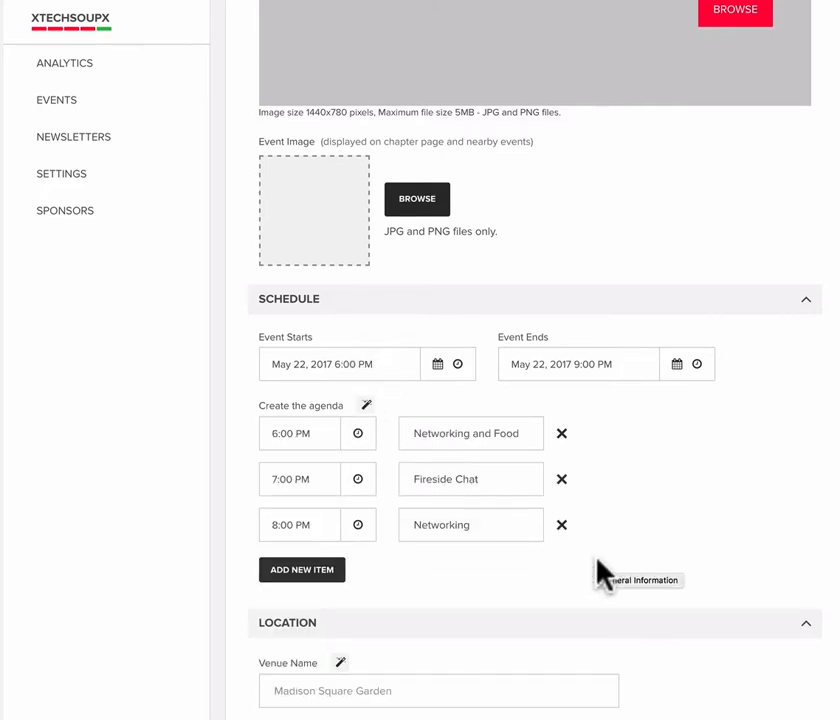
pyautogui.scroll(-3, 597, 560)
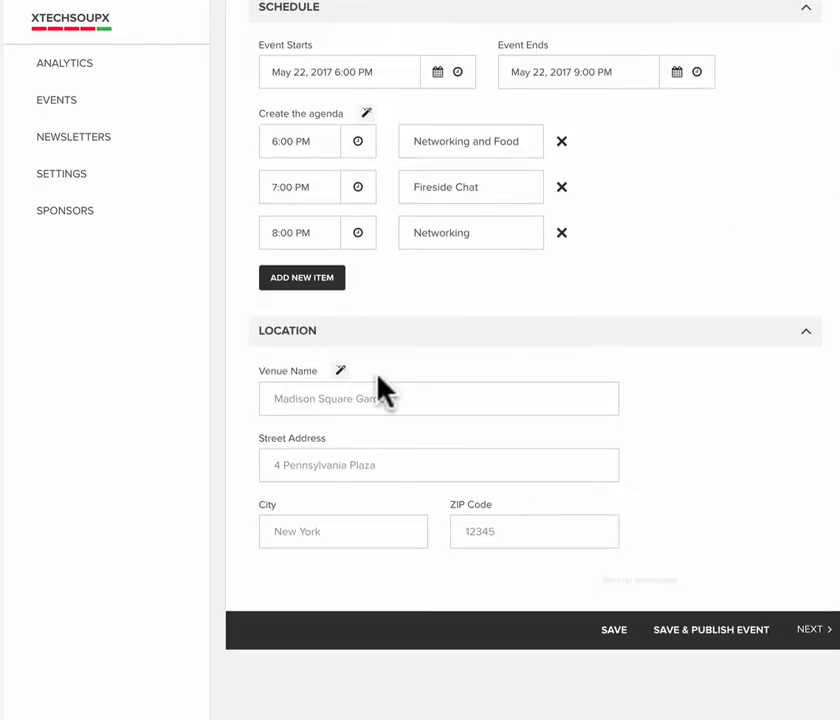
pyautogui.click(340, 370)
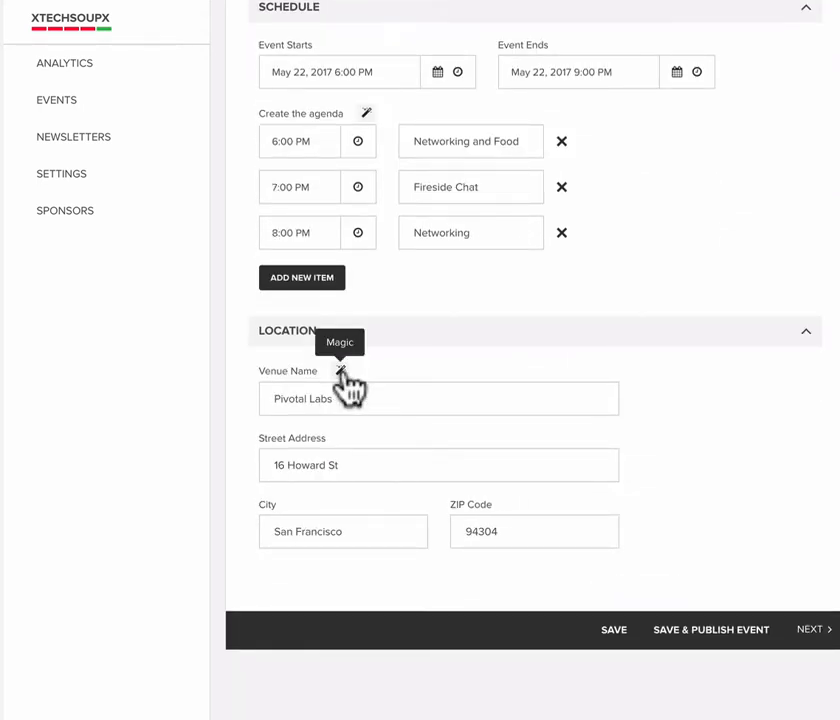
# - Continue to the People section, search speakers for a first name, and add the matching member from Netflix as a speaker
pyautogui.click(812, 632)
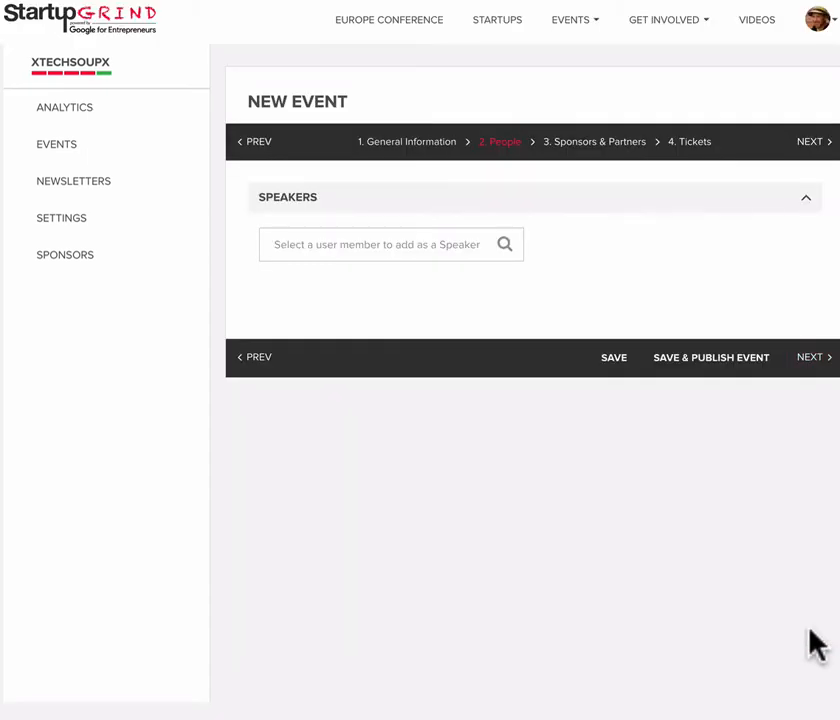
pyautogui.click(305, 244)
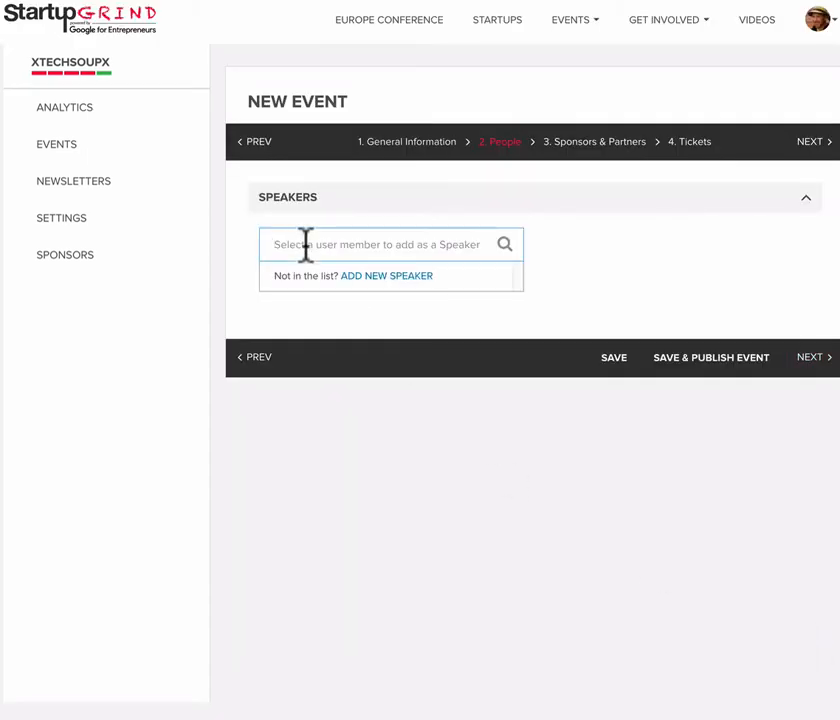
pyautogui.write('eli')
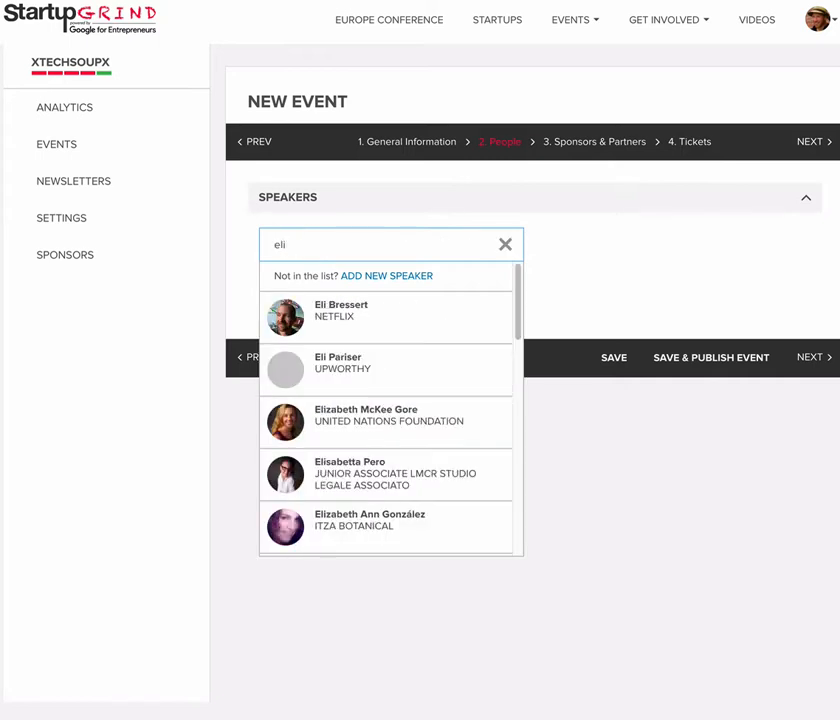
pyautogui.click(336, 322)
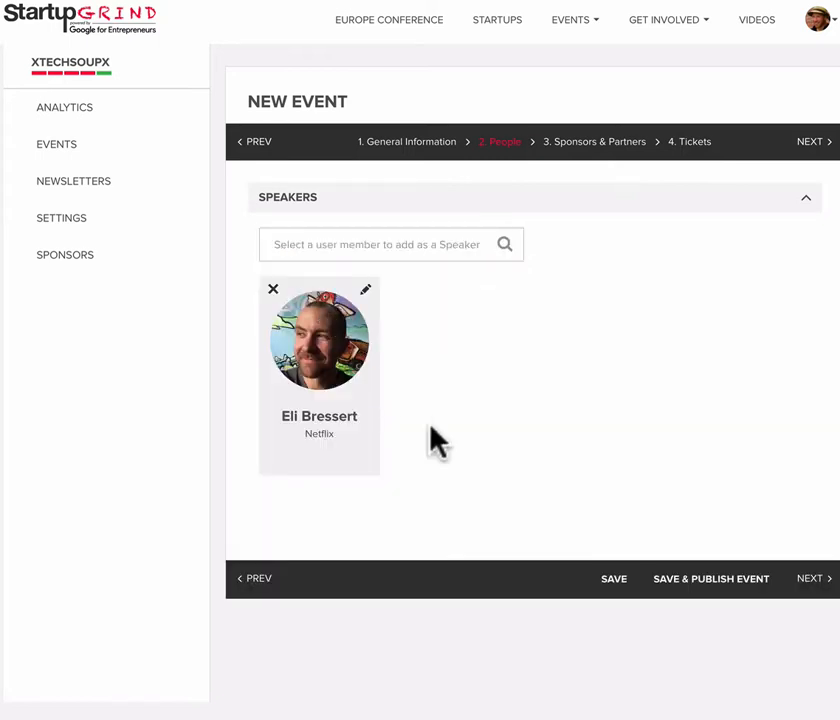
# - Continue to Sponsors & Partners, search the local sponsors for "tec", and leave the search without adding a sponsor
pyautogui.click(822, 582)
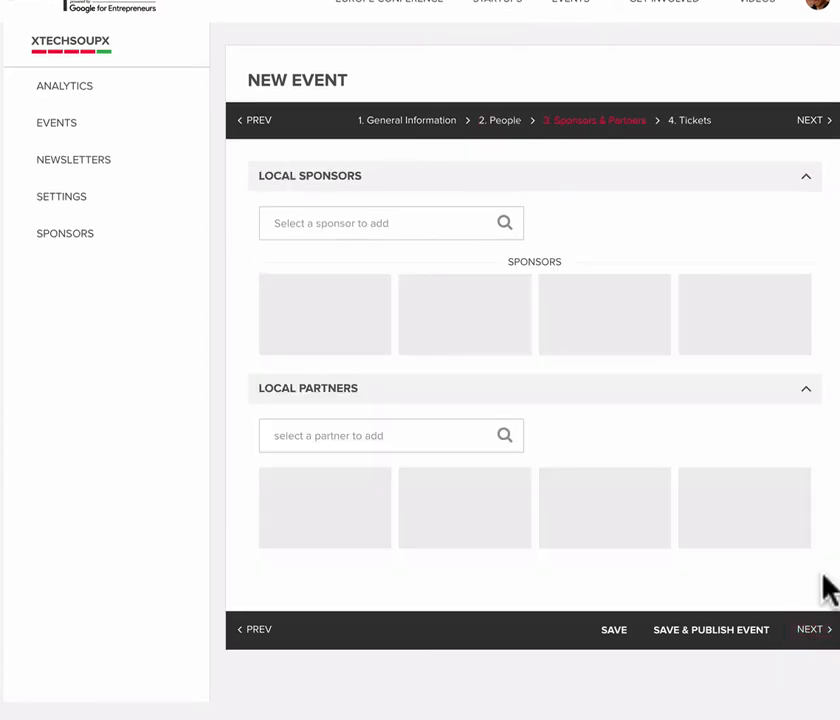
pyautogui.click(312, 223)
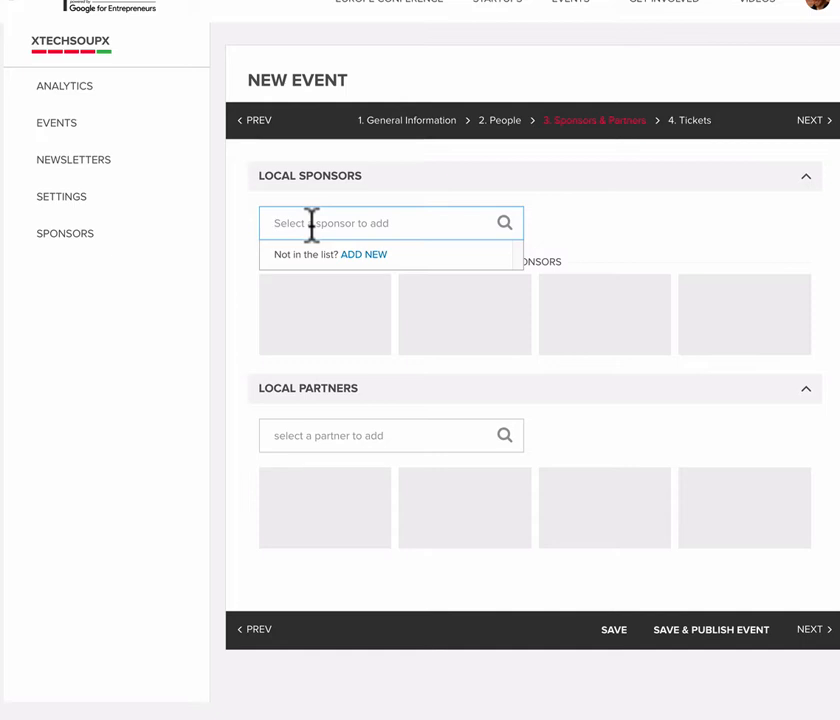
pyautogui.write('tec')
pyautogui.press('BackSpace')
pyautogui.press('BackSpace')
pyautogui.click(604, 268)
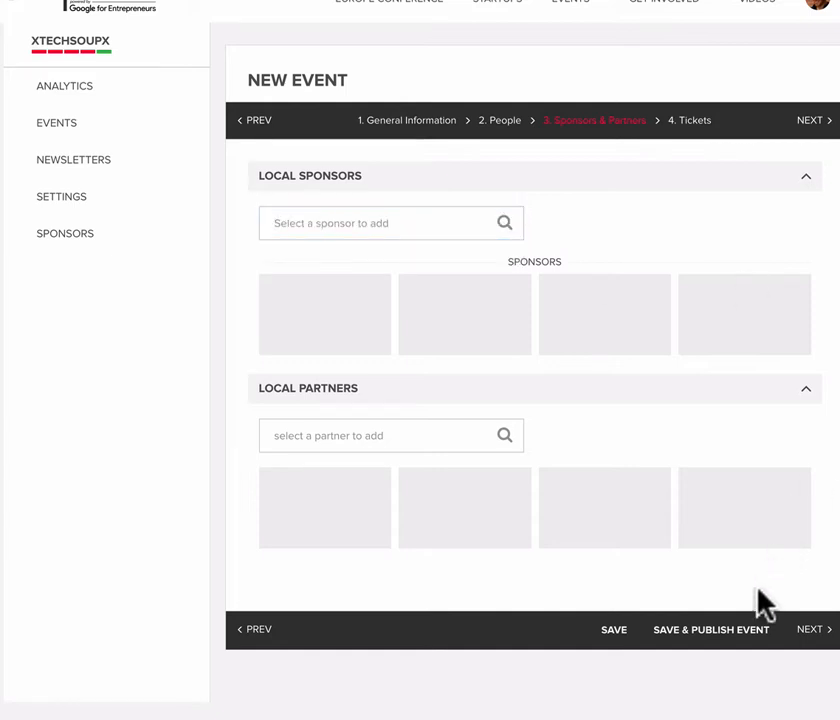
# - In the Tickets section, set the event's ticket quantity to 50 and autofill the free testing ticket and the 5 USD paid ticket
pyautogui.click(812, 630)
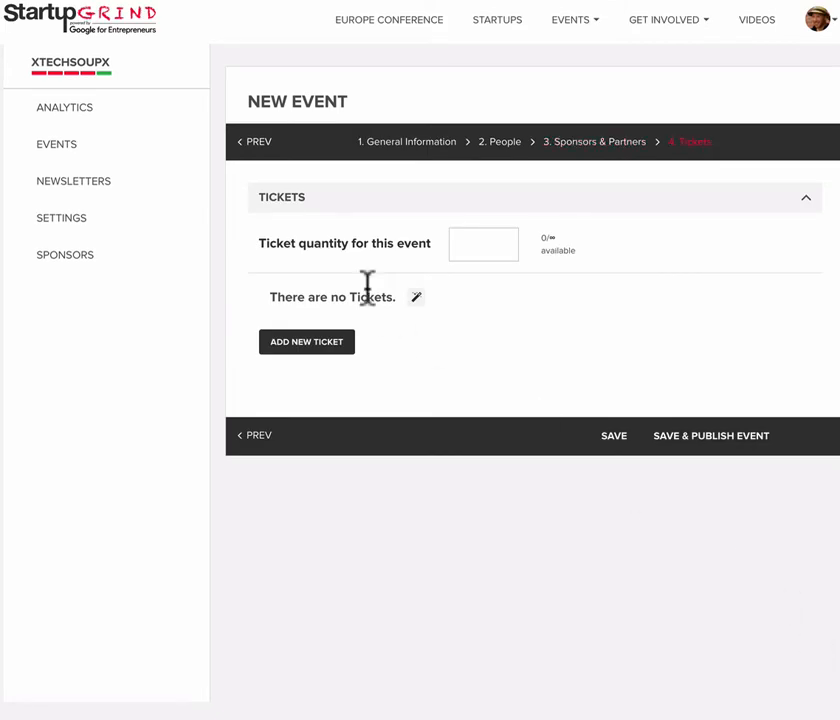
pyautogui.click(468, 241)
pyautogui.write('50')
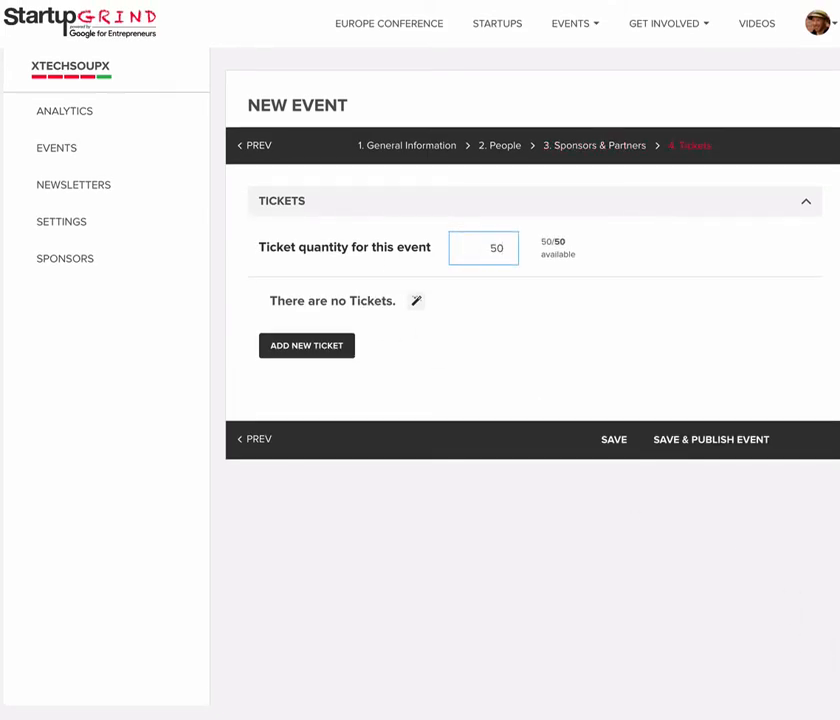
pyautogui.click(417, 301)
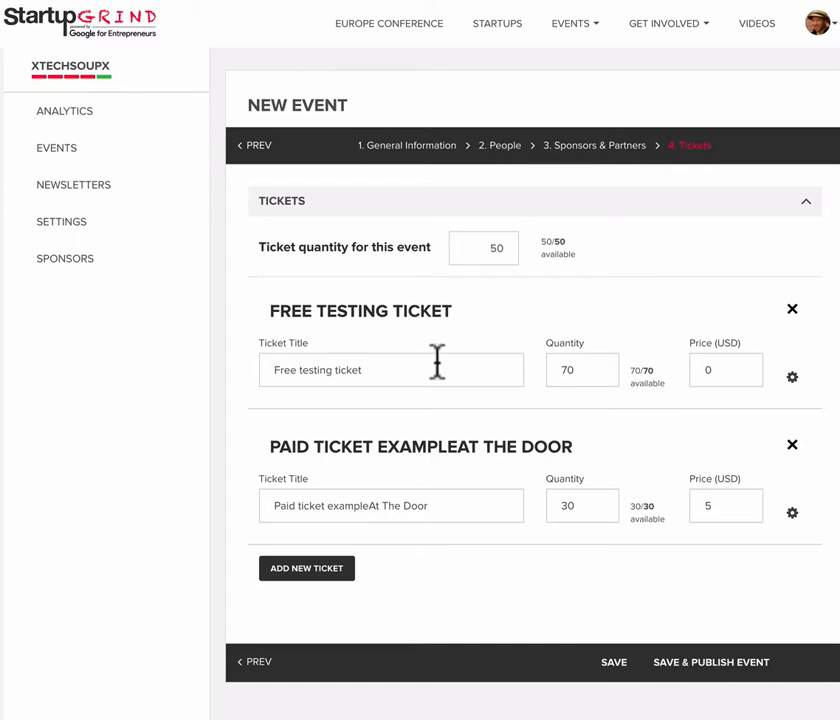
# - Save and publish the new event, confirming the publication and closing the resulting message
pyautogui.scroll(-1, 437, 360)
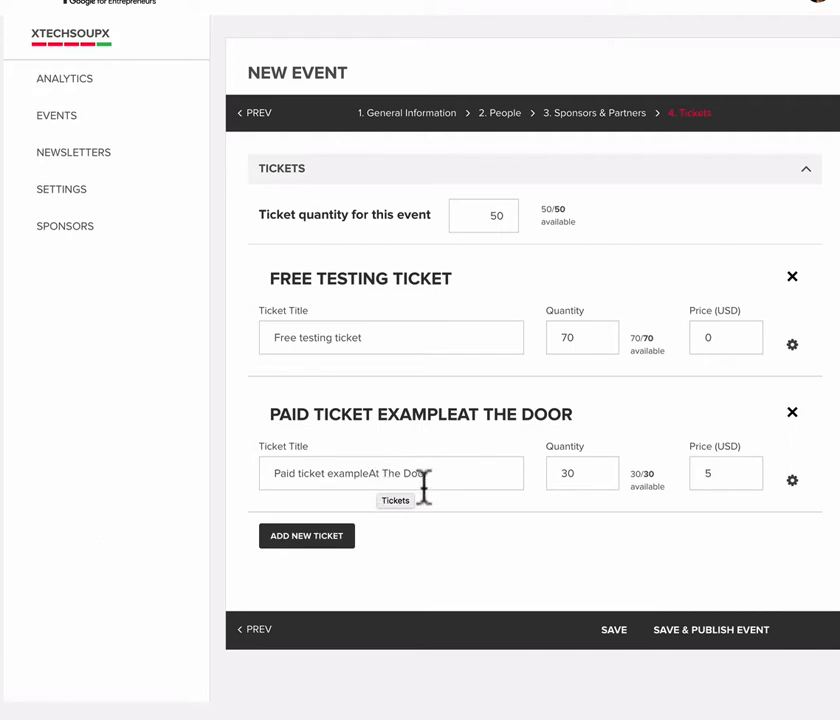
pyautogui.click(735, 645)
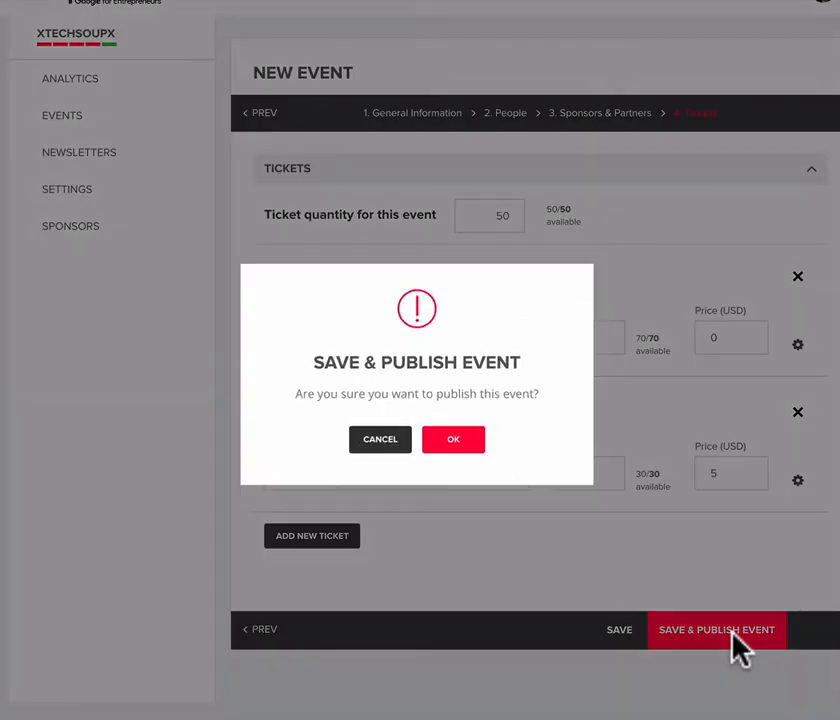
pyautogui.click(466, 449)
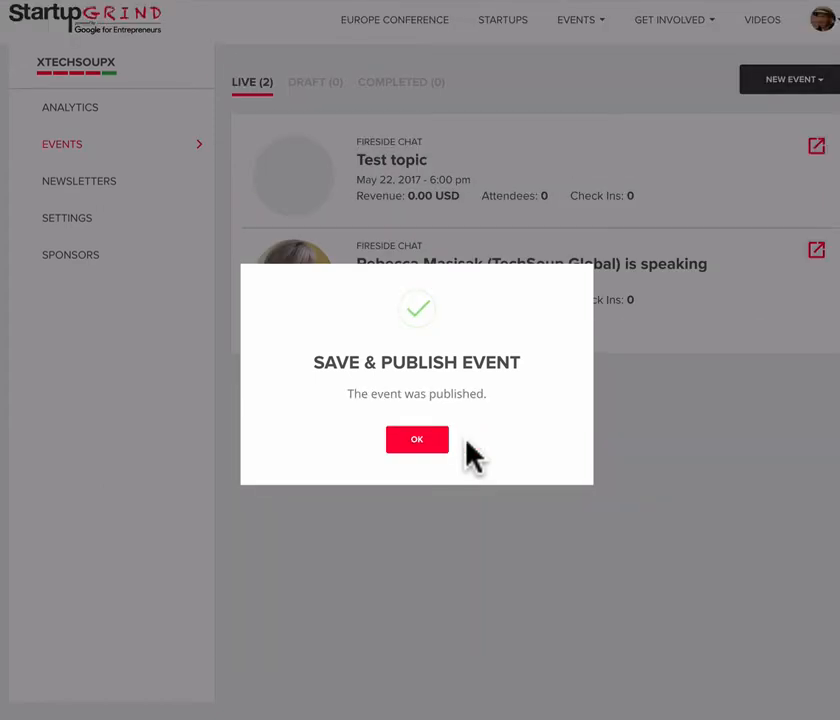
pyautogui.click(410, 442)
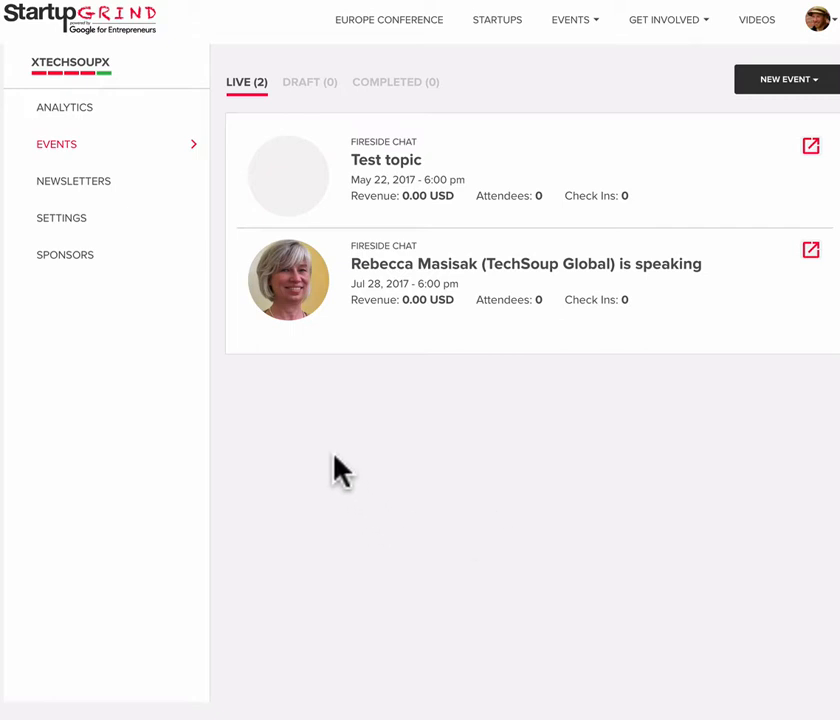
# - Review the chapter's analytics for events, attendees, tickets and sponsors, and return to the events list
pyautogui.scroll(1, 221, 384)
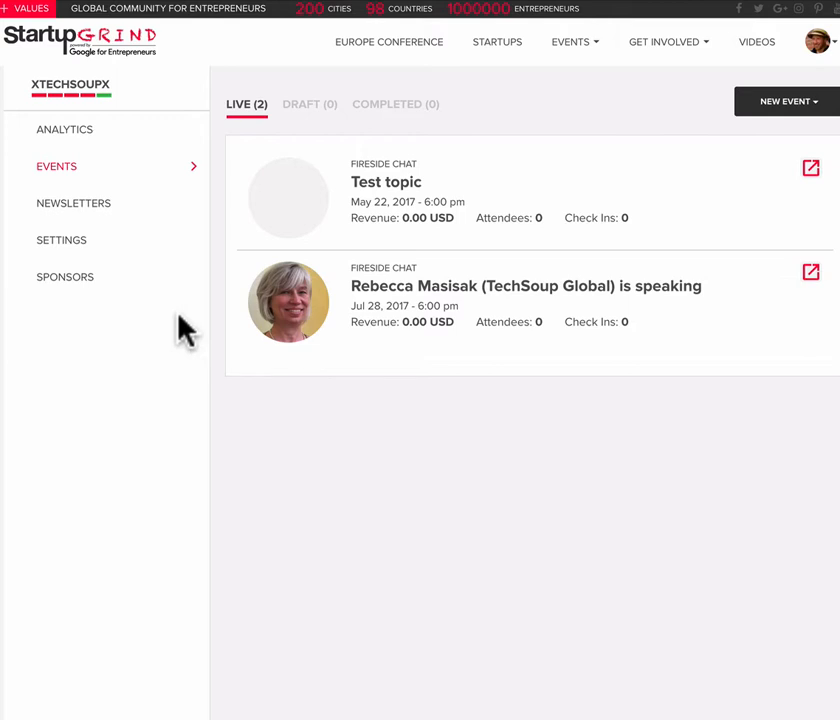
pyautogui.click(70, 140)
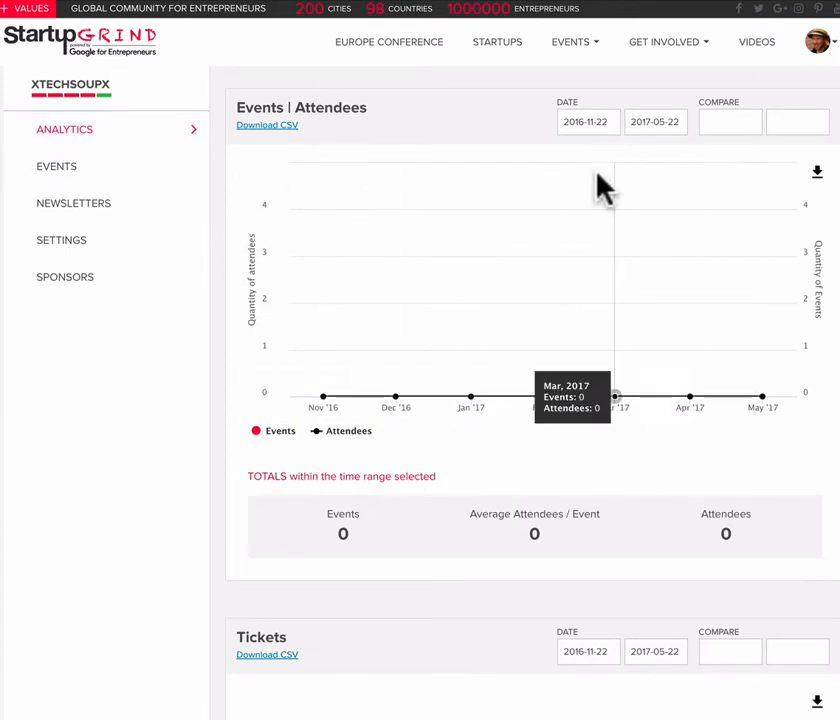
pyautogui.scroll(-1, 534, 313)
pyautogui.scroll(-12, 534, 313)
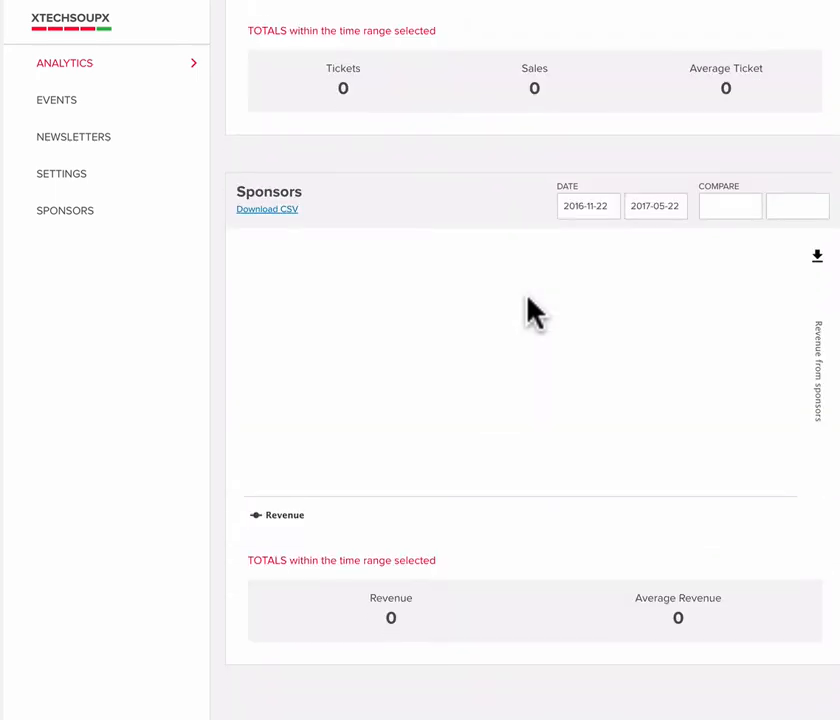
pyautogui.scroll(9, 531, 309)
pyautogui.scroll(3, 312, 298)
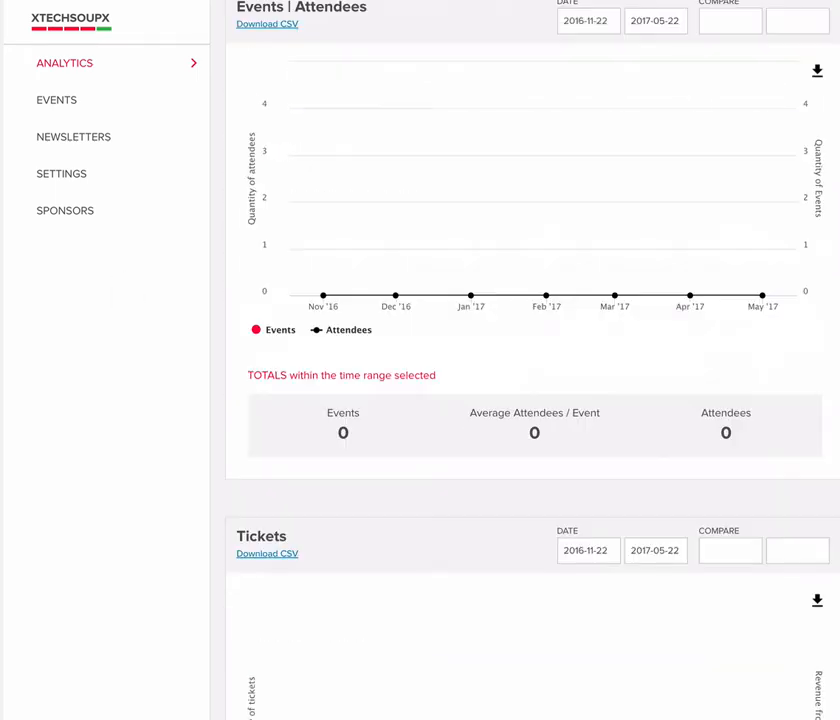
pyautogui.click(60, 116)
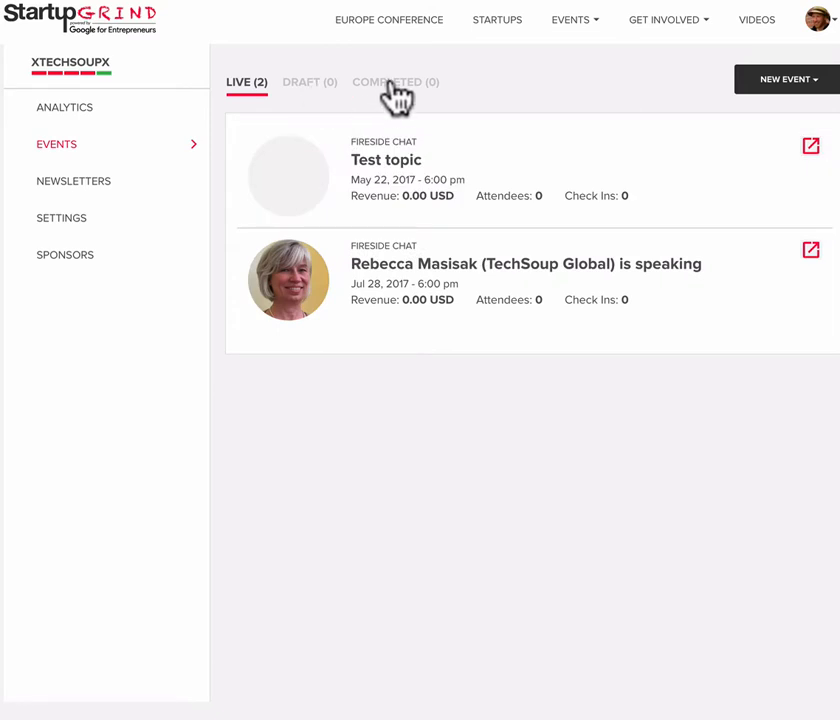
# - Start a new newsletter for the chapter and remove the Test Topic event from its upcoming events
pyautogui.click(80, 188)
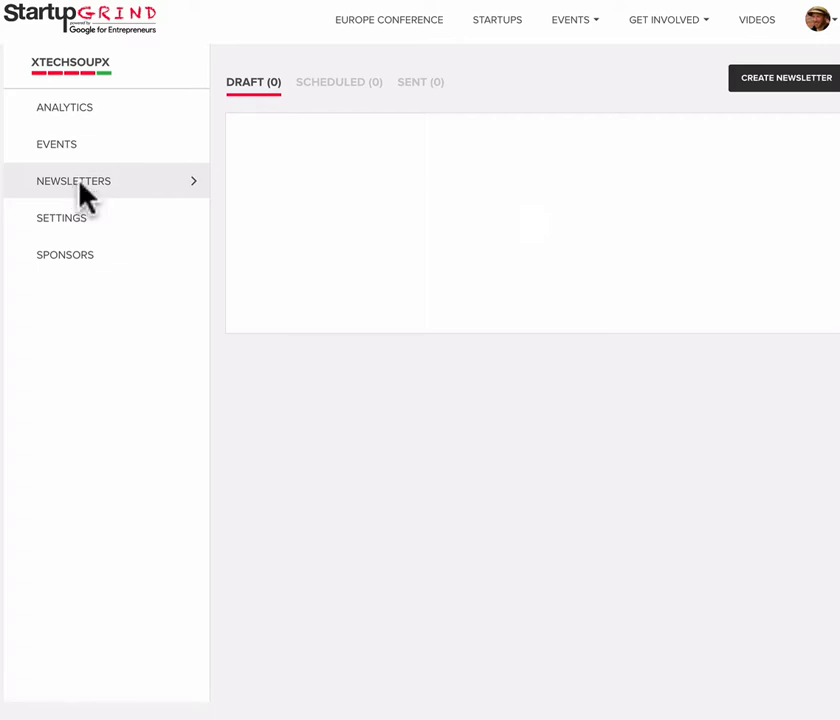
pyautogui.click(781, 84)
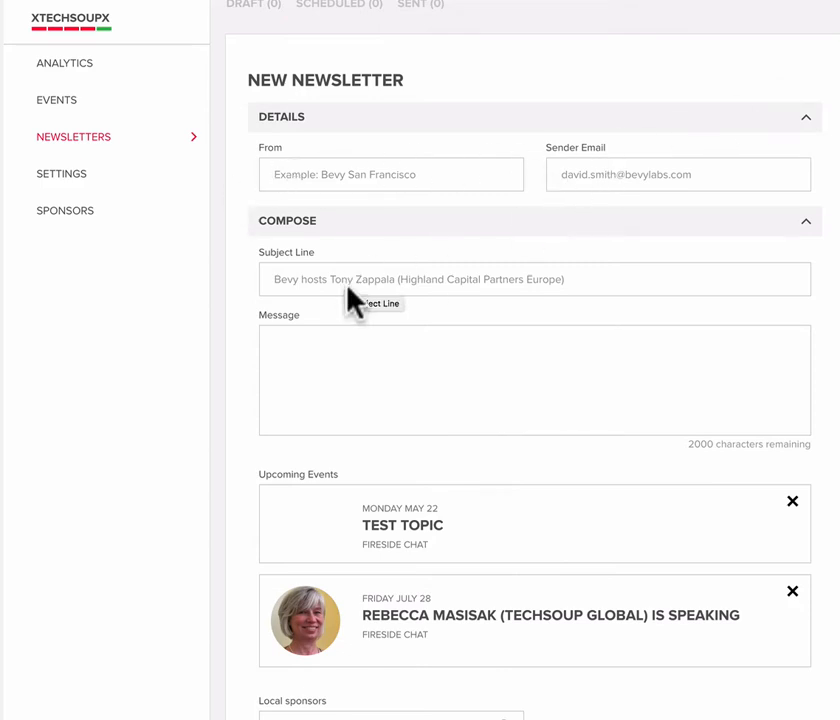
pyautogui.click(343, 349)
pyautogui.scroll(-3, 343, 349)
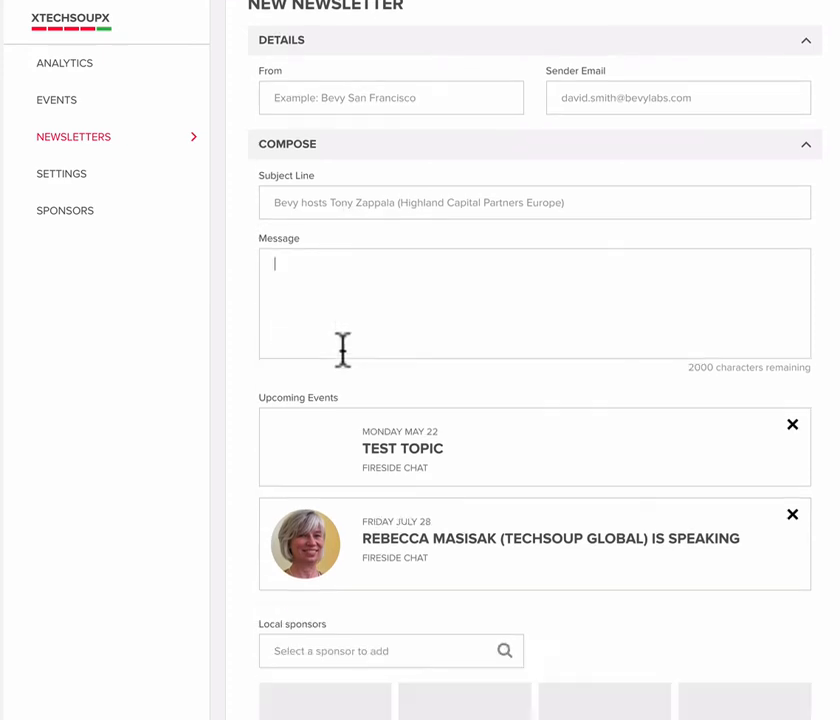
pyautogui.scroll(-2, 343, 349)
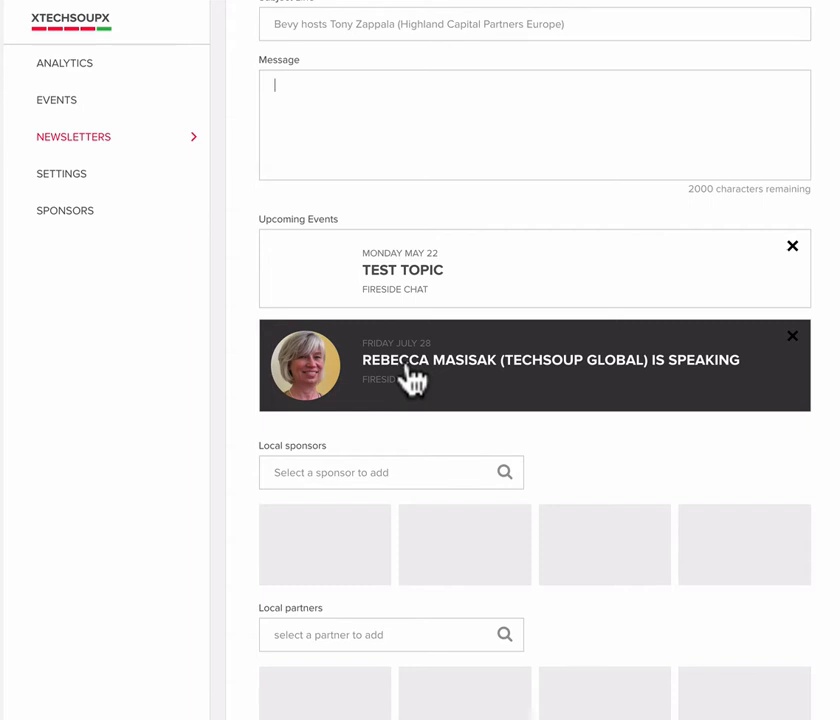
pyautogui.click(410, 378)
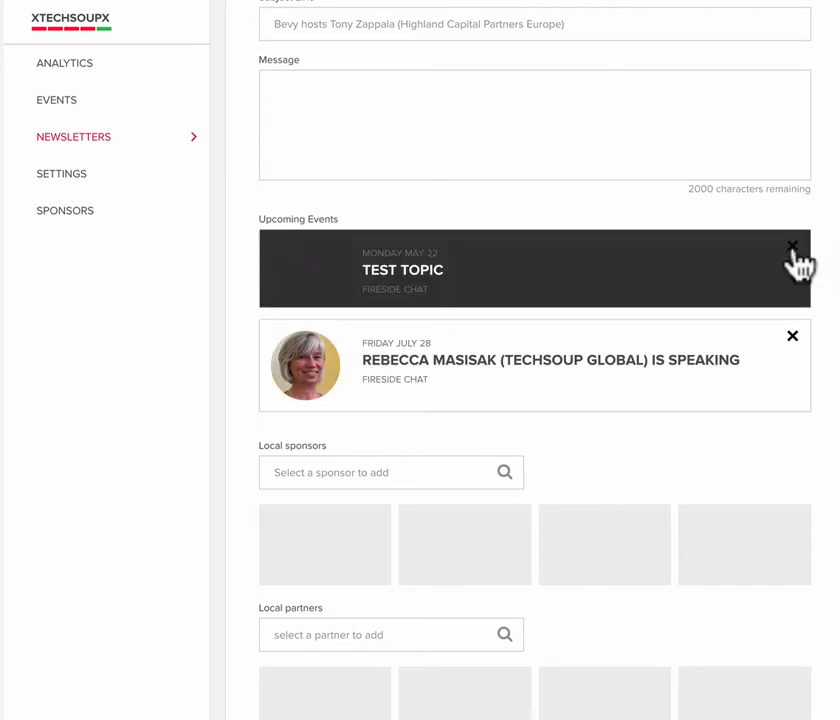
pyautogui.click(793, 248)
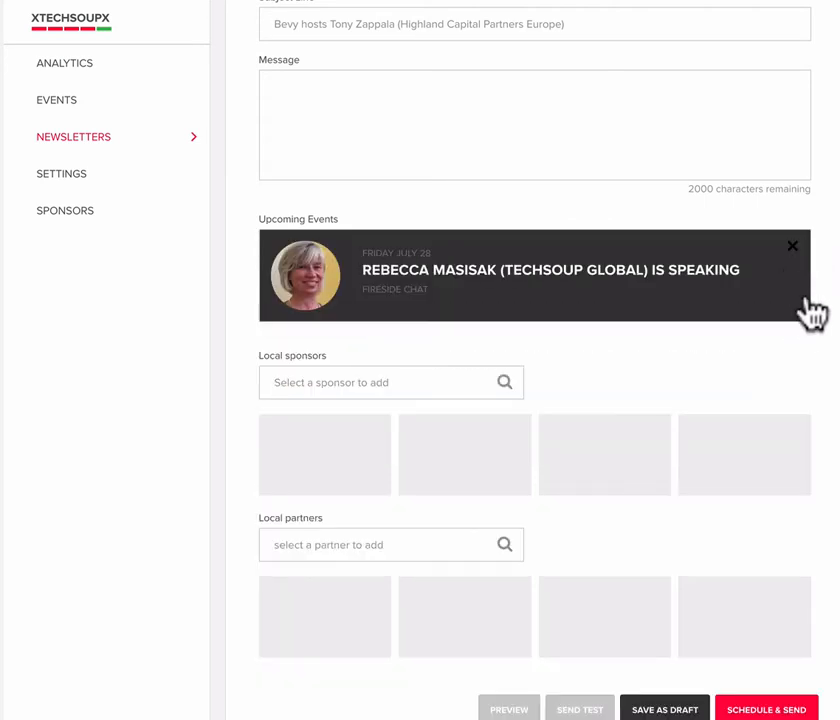
# - Fill in the newsletter's details with the sender's full name and sender email
pyautogui.scroll(-1, 735, 334)
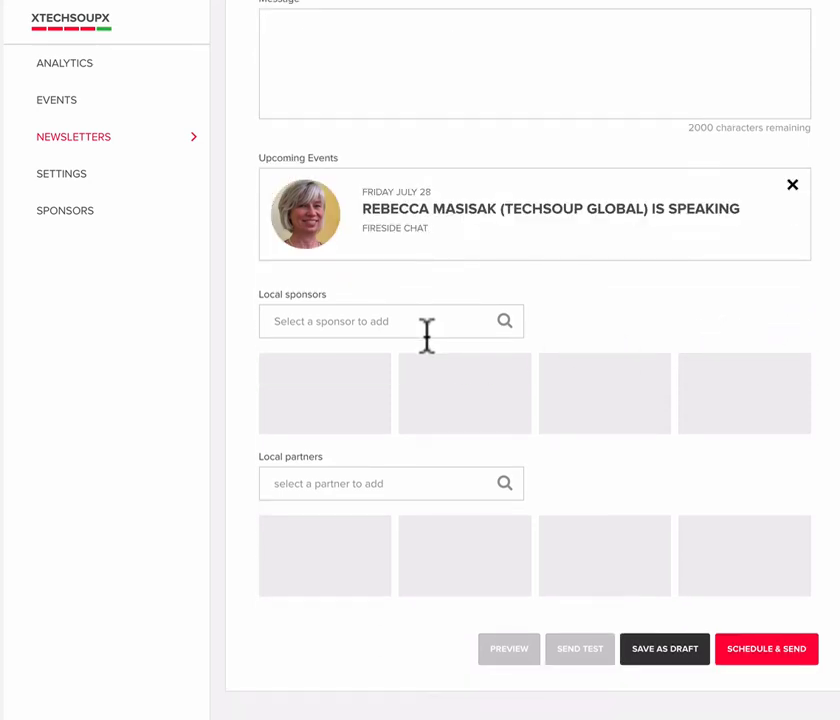
pyautogui.scroll(-1, 427, 334)
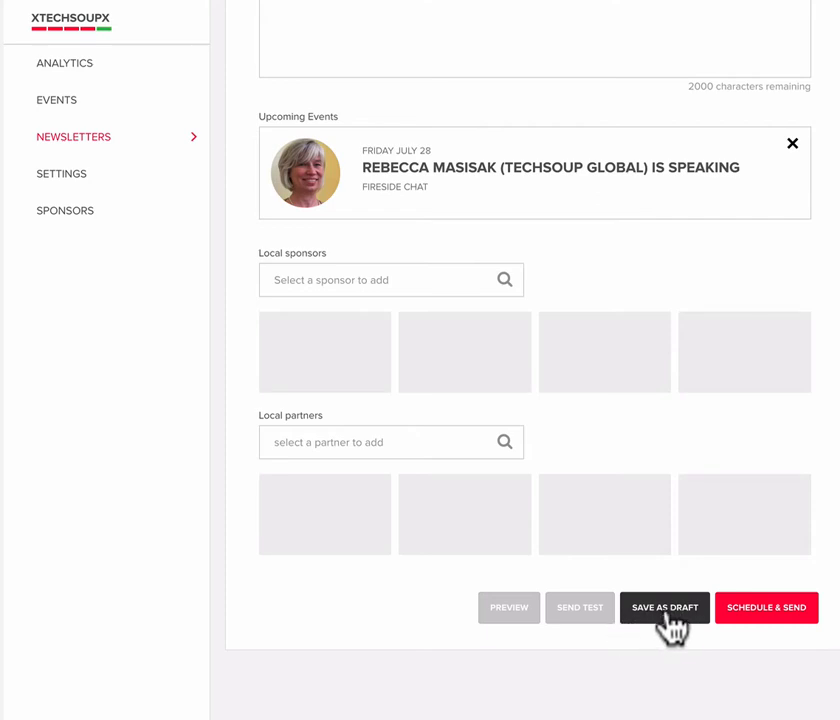
pyautogui.scroll(2, 671, 626)
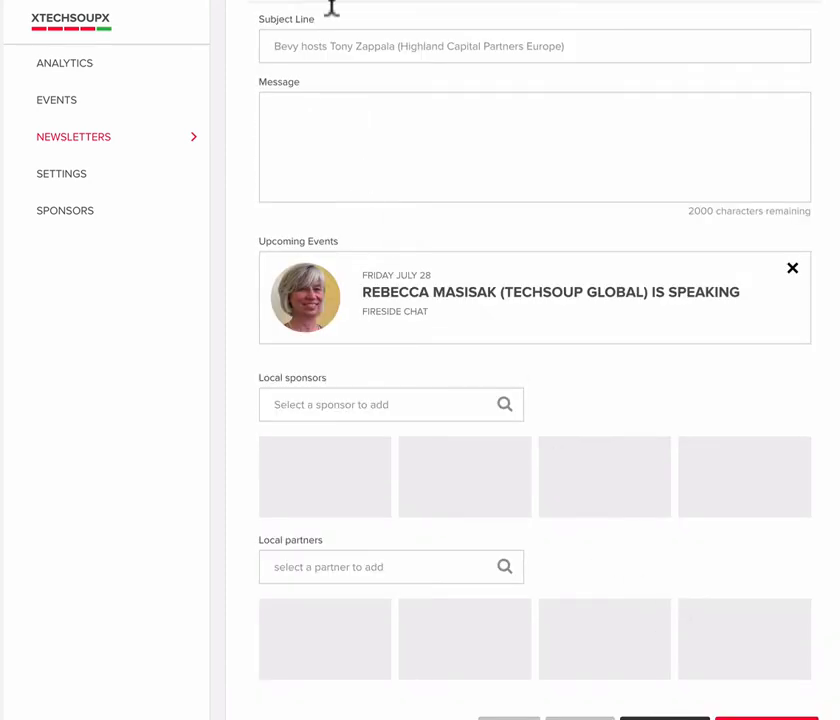
pyautogui.scroll(4, 343, 79)
pyautogui.click(336, 171)
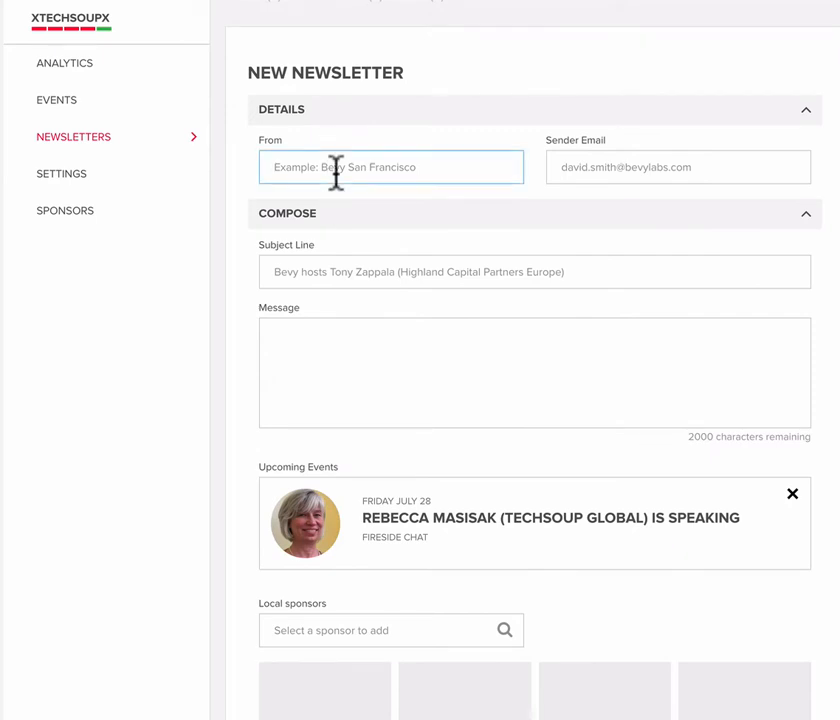
pyautogui.press('Tab')
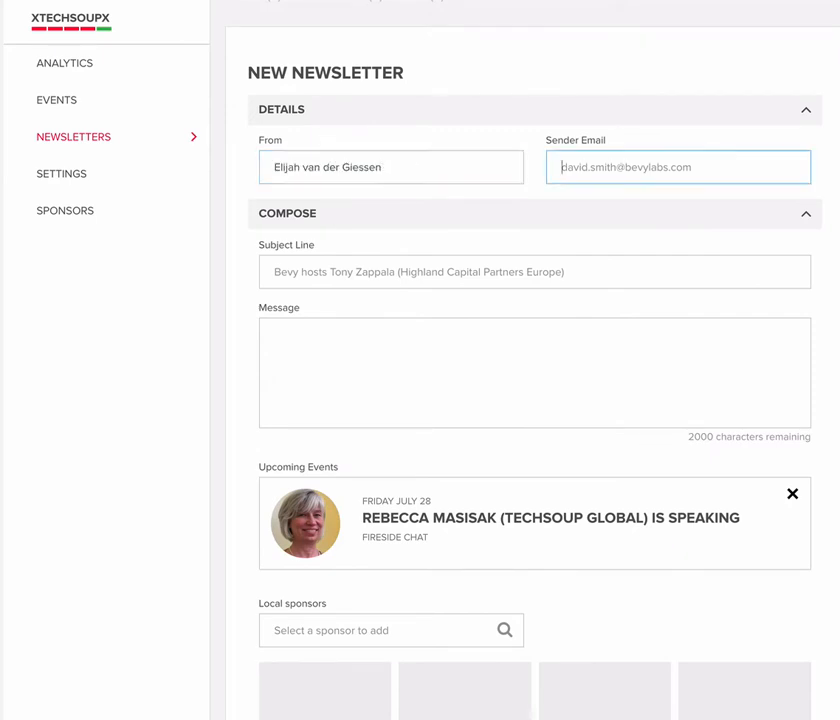
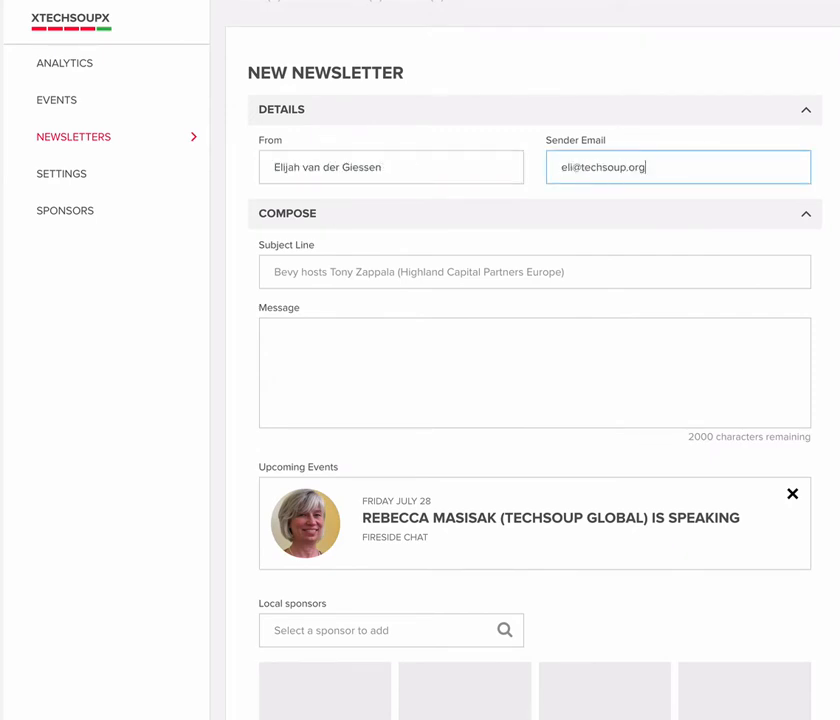
# - Enter "test" as both the subject line and the message of the newsletter
pyautogui.press('Tab')
pyautogui.write('test')
pyautogui.press('Tab')
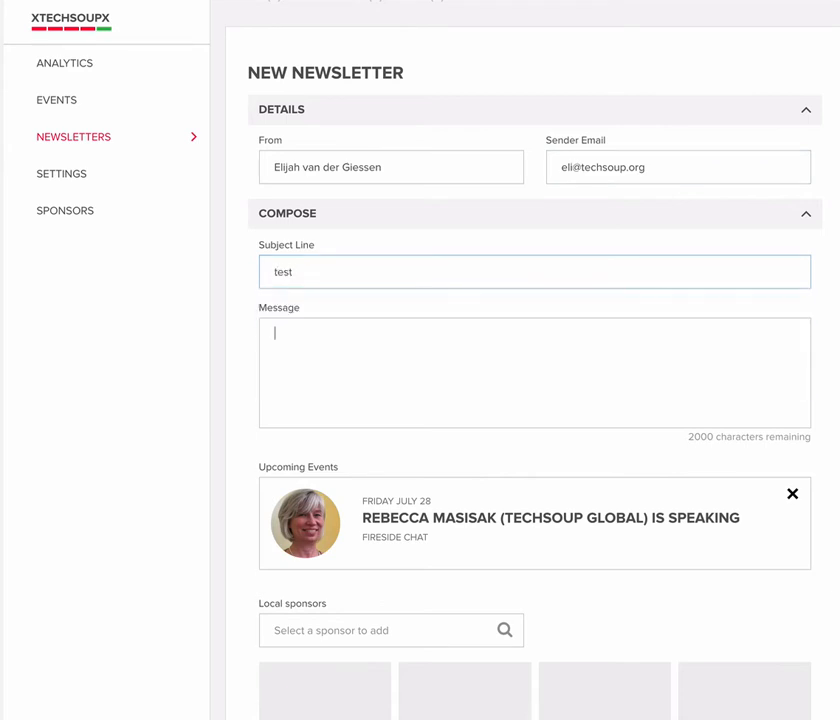
pyautogui.write('test')
# - Check the local sponsor choices without adding one, and try to save the newsletter as a draft
pyautogui.scroll(-5, 429, 264)
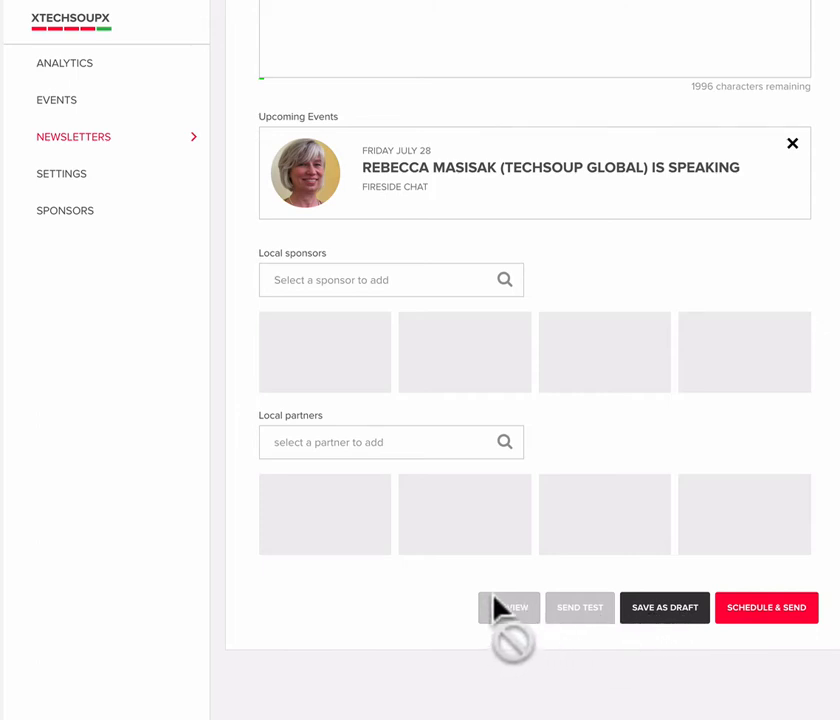
pyautogui.click(311, 280)
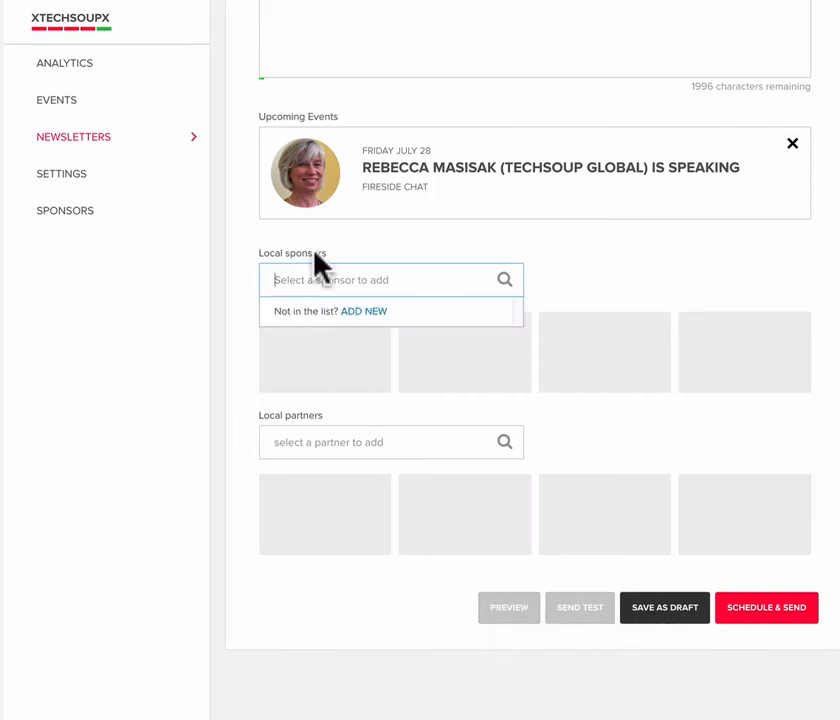
pyautogui.click(662, 610)
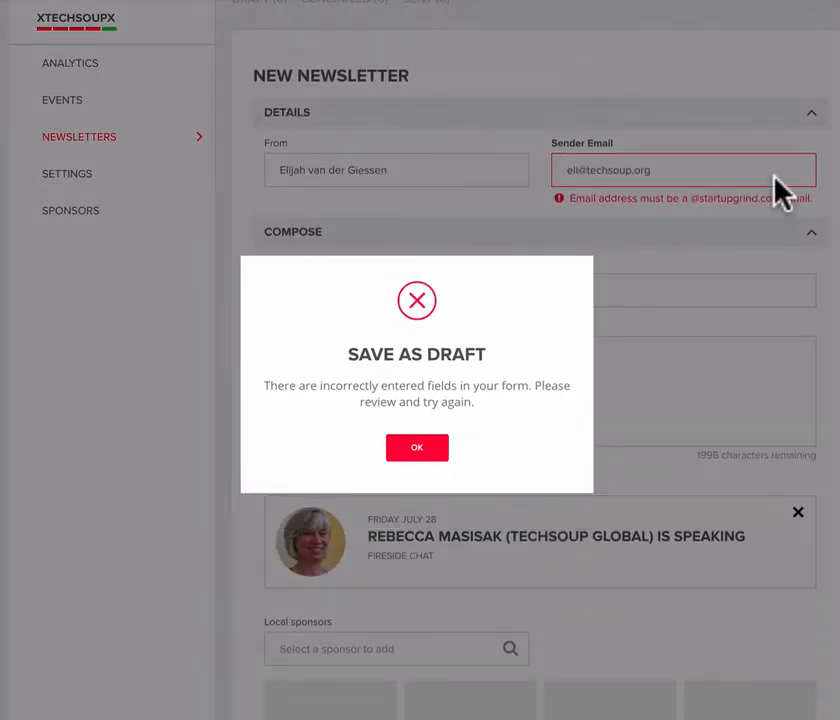
pyautogui.click(414, 450)
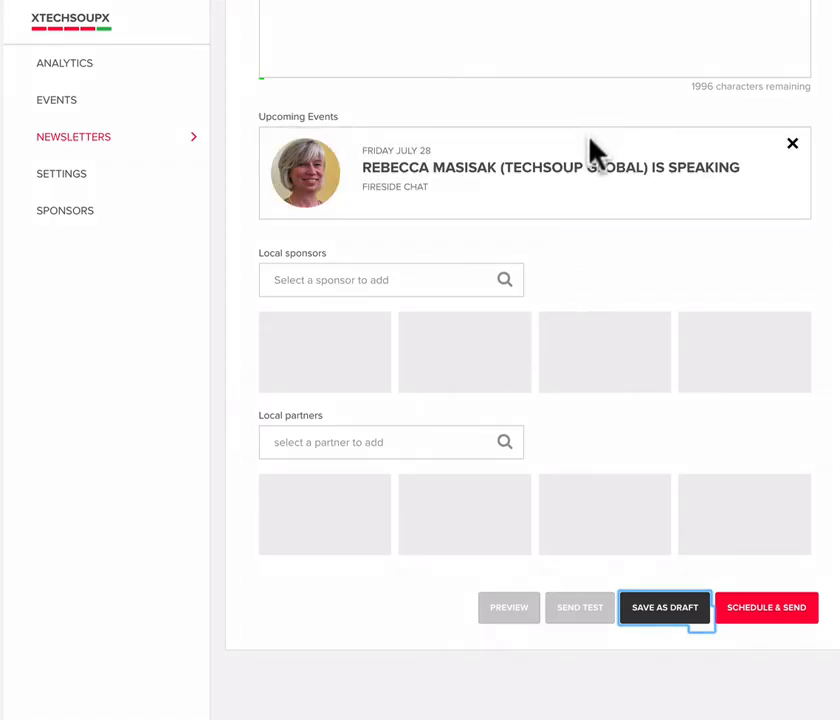
# - Change the sender email's domain to startupgrind.com and save the newsletter as a draft, closing the resulting message
pyautogui.scroll(5, 600, 200)
pyautogui.moveTo(581, 280); pyautogui.dragTo(772, 277)
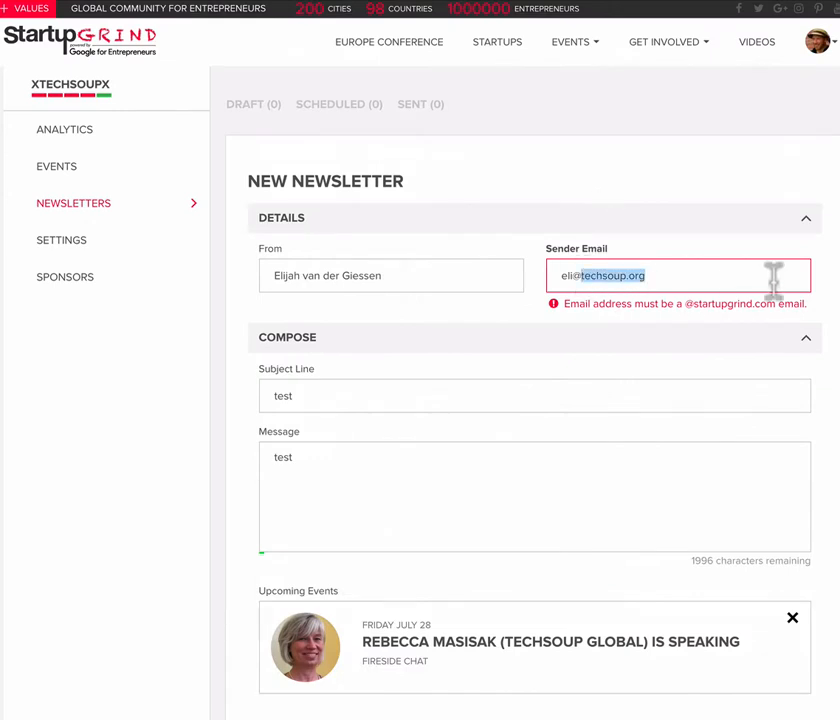
pyautogui.write('start')
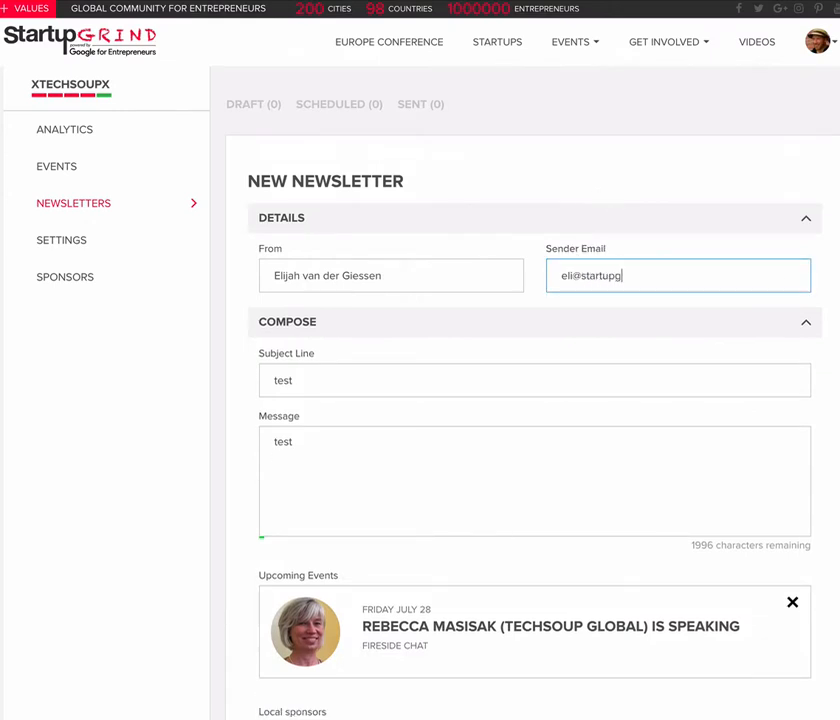
pyautogui.write('upgrind.com')
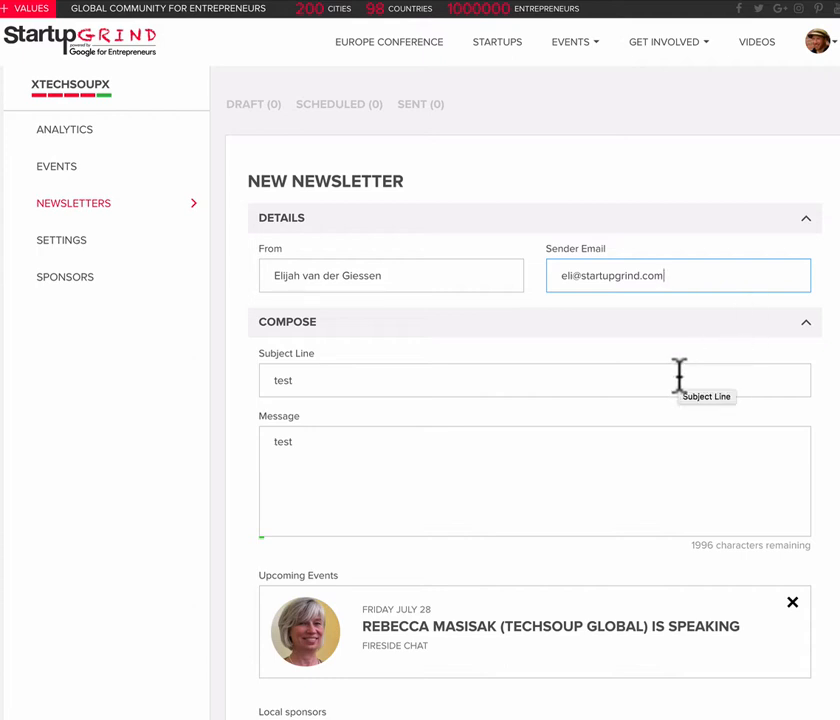
pyautogui.scroll(-2, 679, 376)
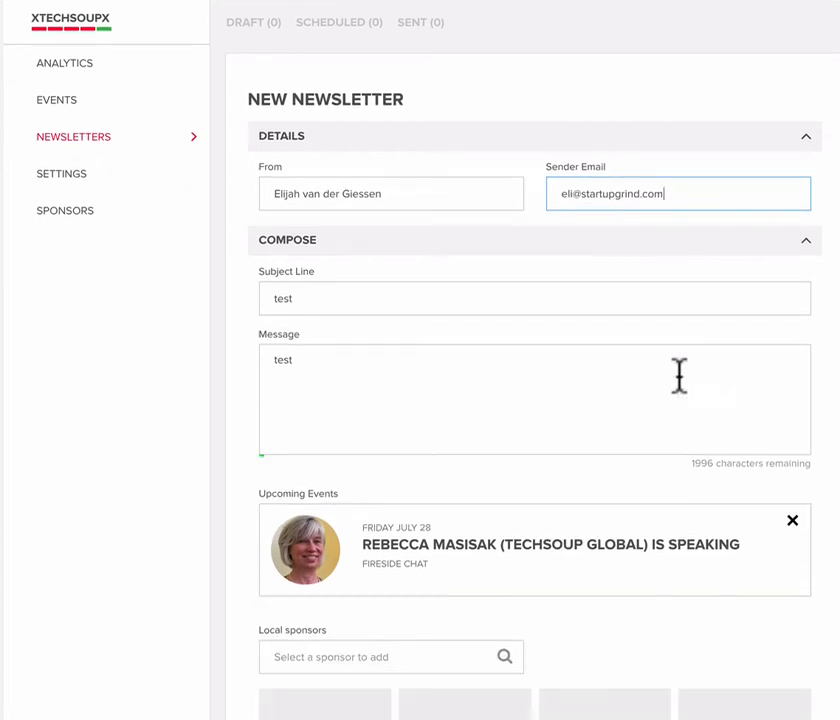
pyautogui.scroll(-9, 679, 376)
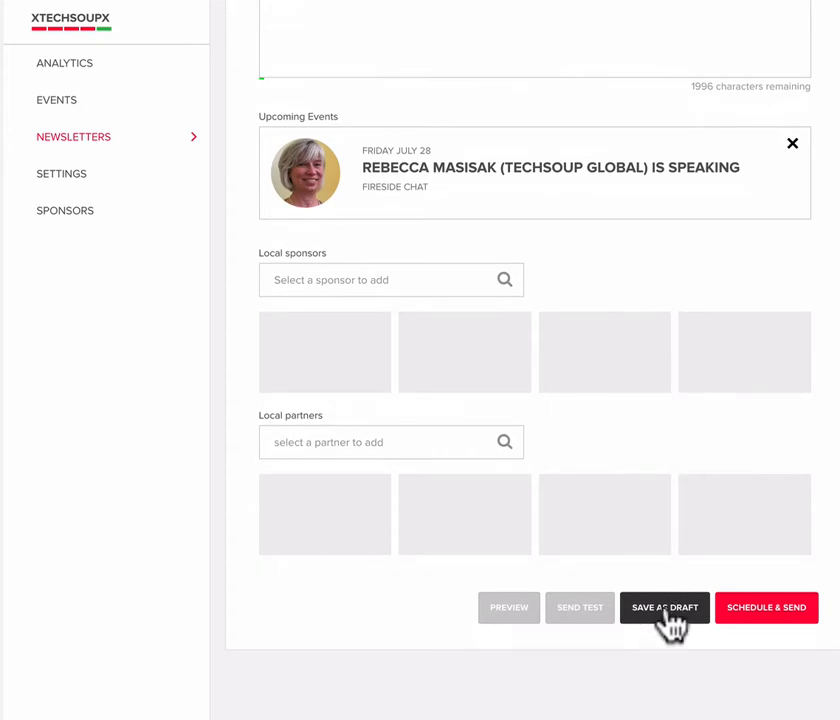
pyautogui.click(668, 616)
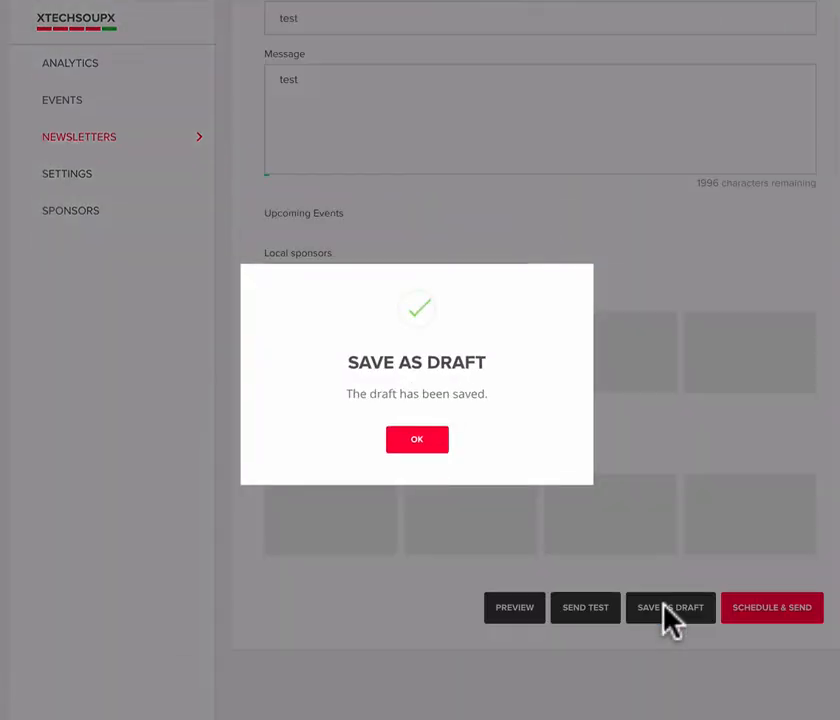
pyautogui.click(420, 442)
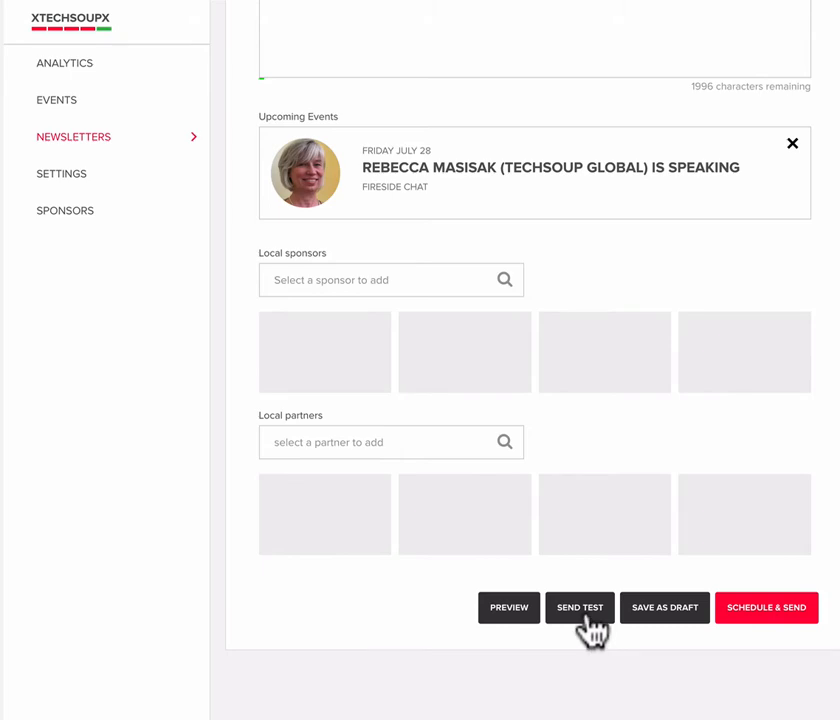
# - Preview the newsletter, look through its event and partner content, and close the preview
pyautogui.click(505, 610)
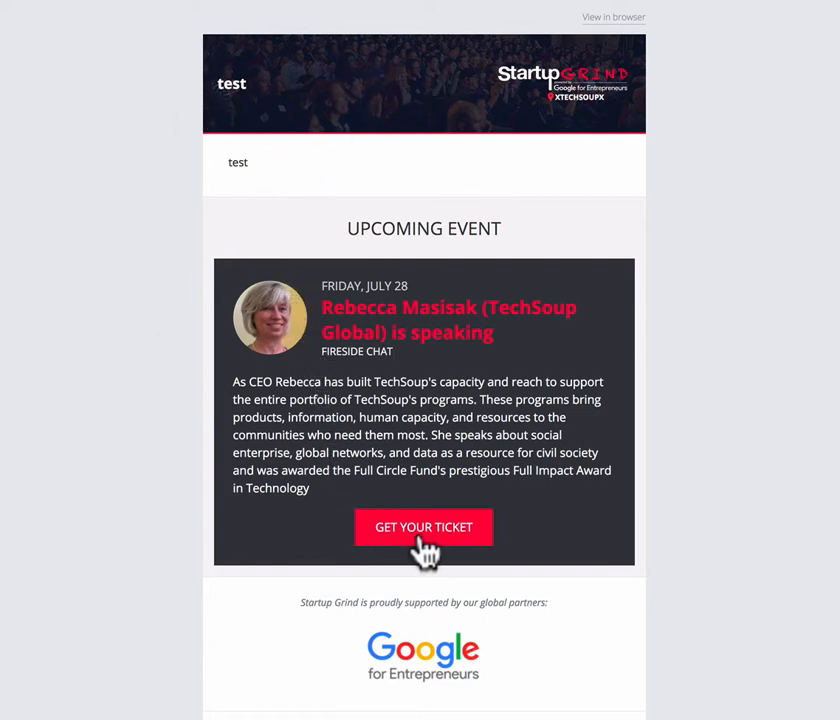
pyautogui.scroll(-2, 664, 622)
pyautogui.scroll(-6, 668, 632)
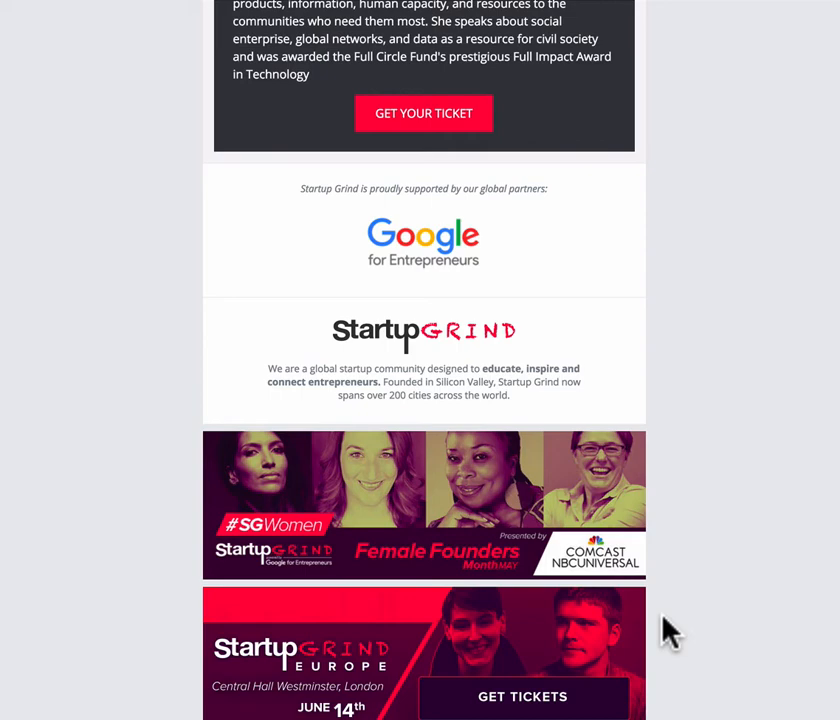
pyautogui.scroll(8, 668, 632)
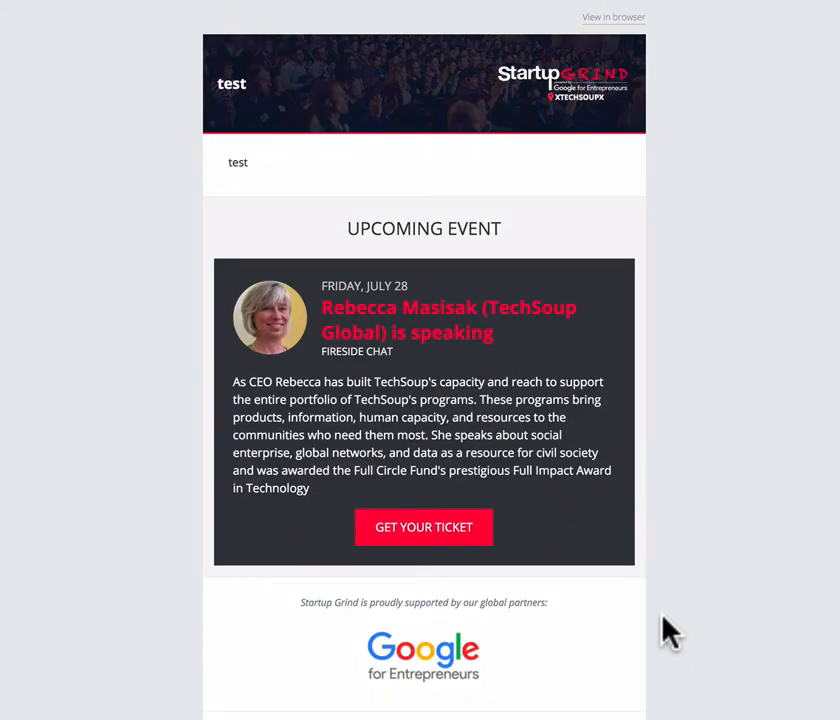
pyautogui.click(668, 632)
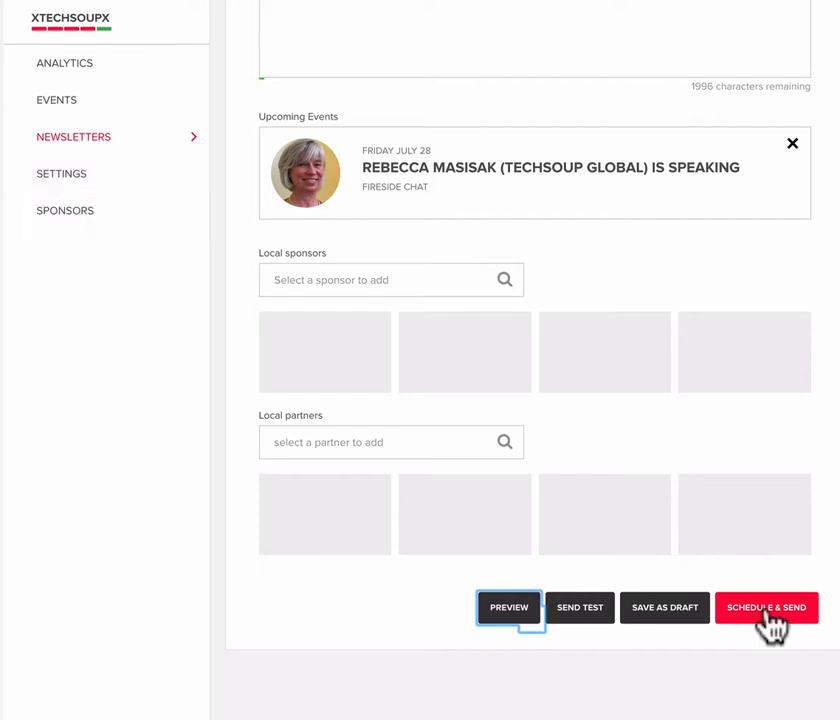
# - Open the chapter's settings and review its general details and content
pyautogui.click(72, 182)
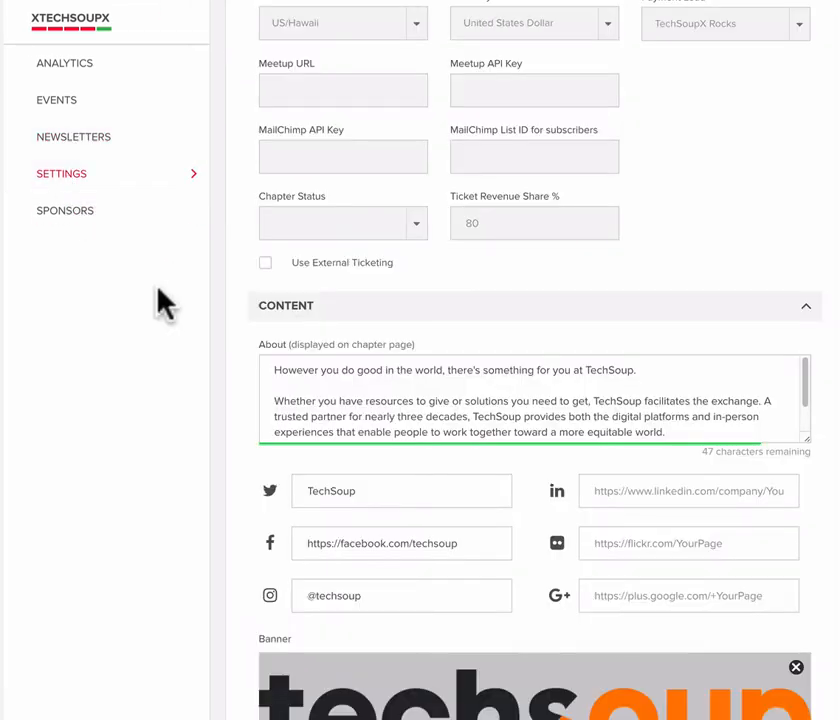
pyautogui.scroll(3, 208, 397)
pyautogui.scroll(2, 212, 398)
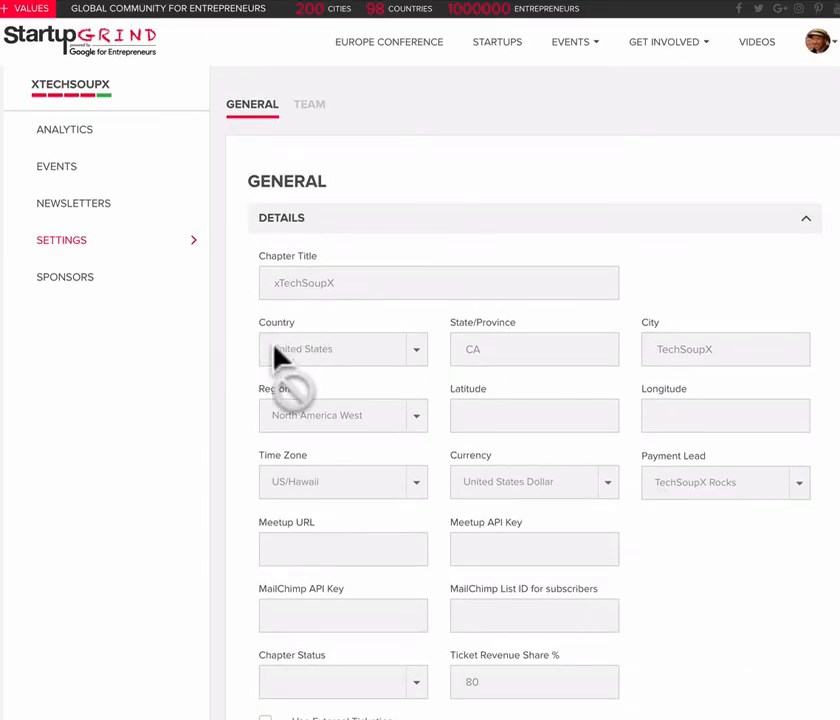
# - Examine the chapter's general settings, from the location and payment details through the about text, social links, banner and featured video
pyautogui.scroll(-2, 394, 450)
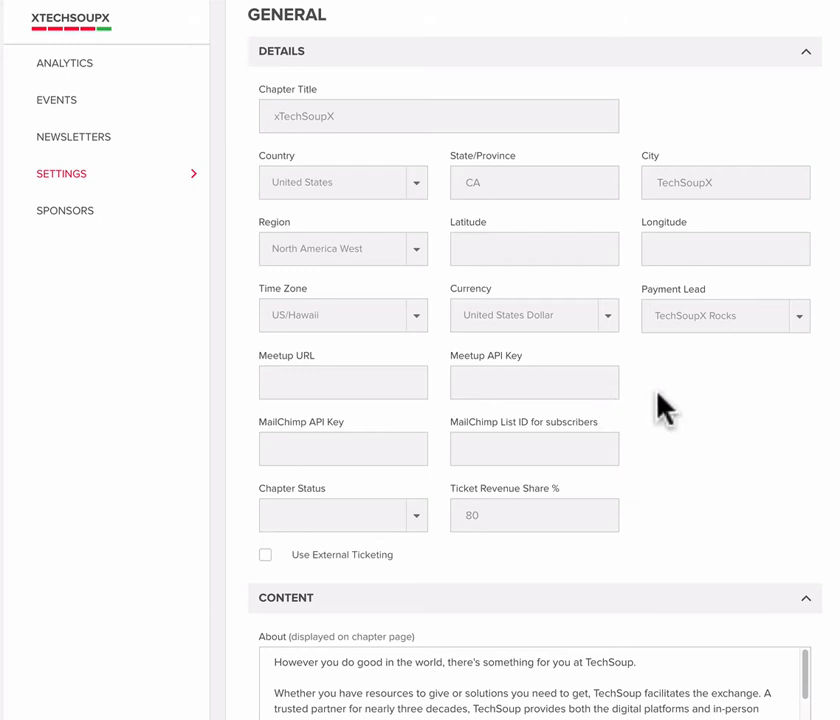
pyautogui.scroll(-1, 600, 407)
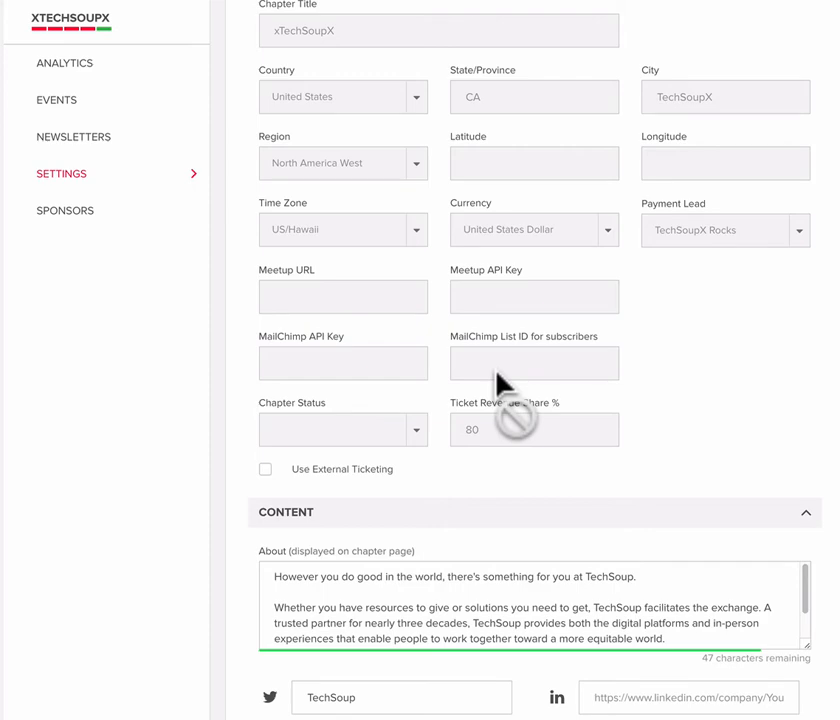
pyautogui.scroll(-3, 597, 487)
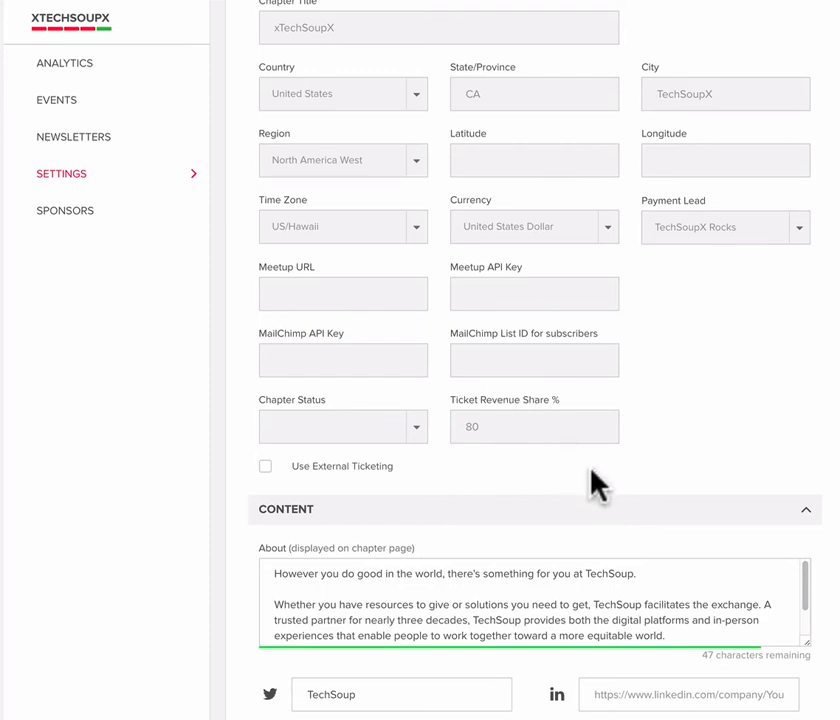
pyautogui.scroll(-3, 596, 484)
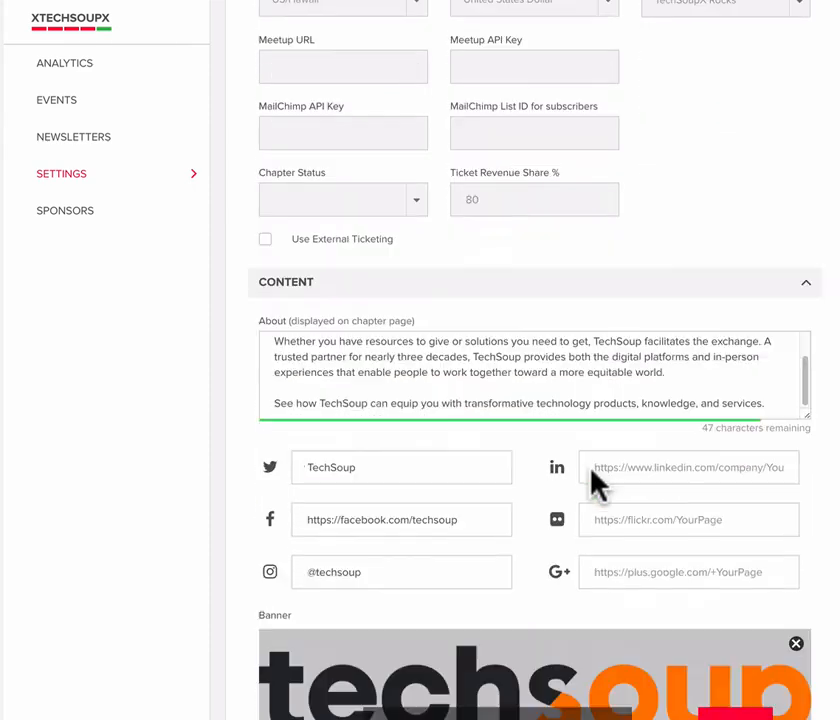
pyautogui.scroll(3, 441, 322)
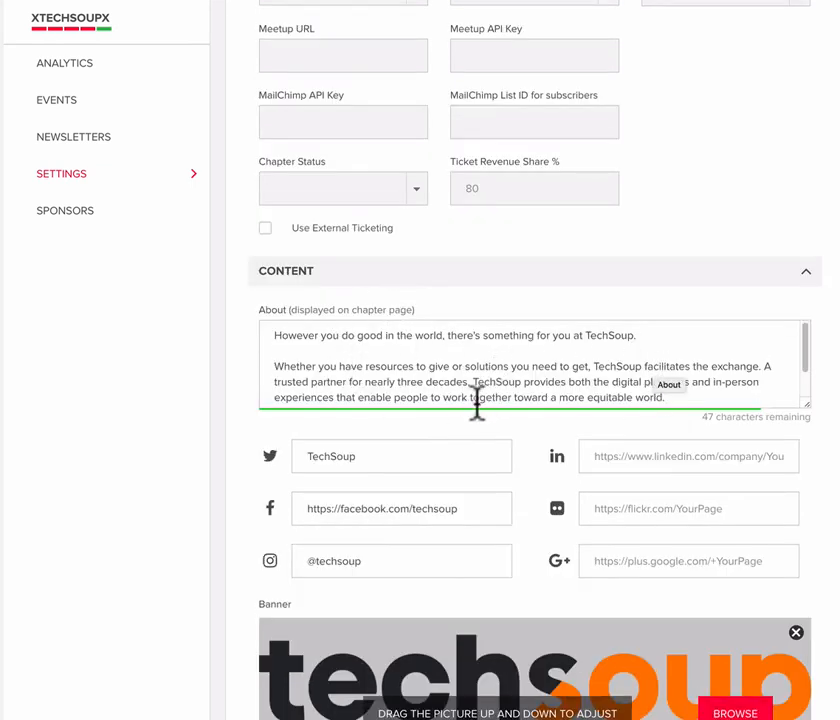
pyautogui.scroll(-2, 463, 422)
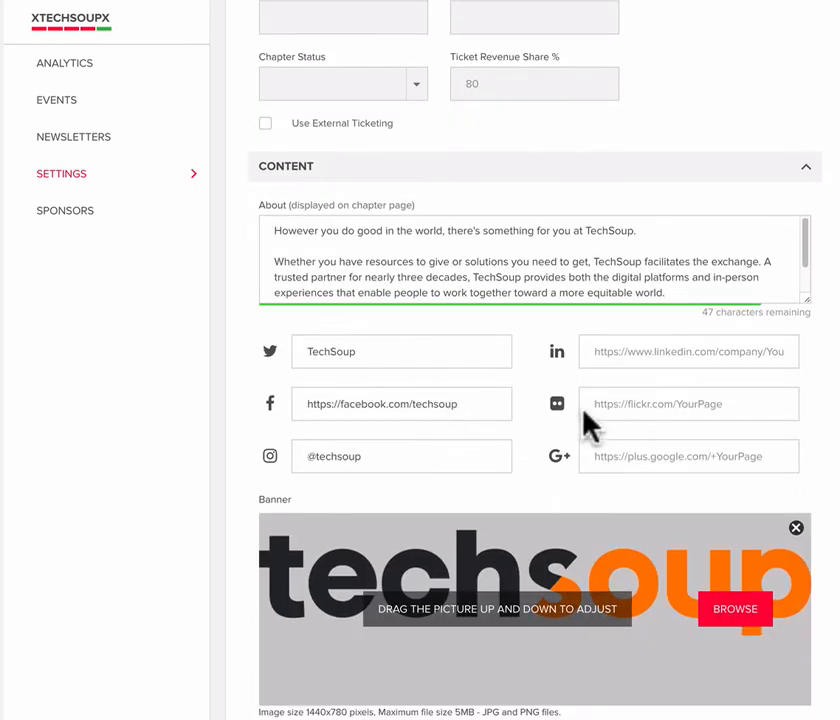
pyautogui.scroll(-3, 553, 441)
pyautogui.scroll(-8, 552, 442)
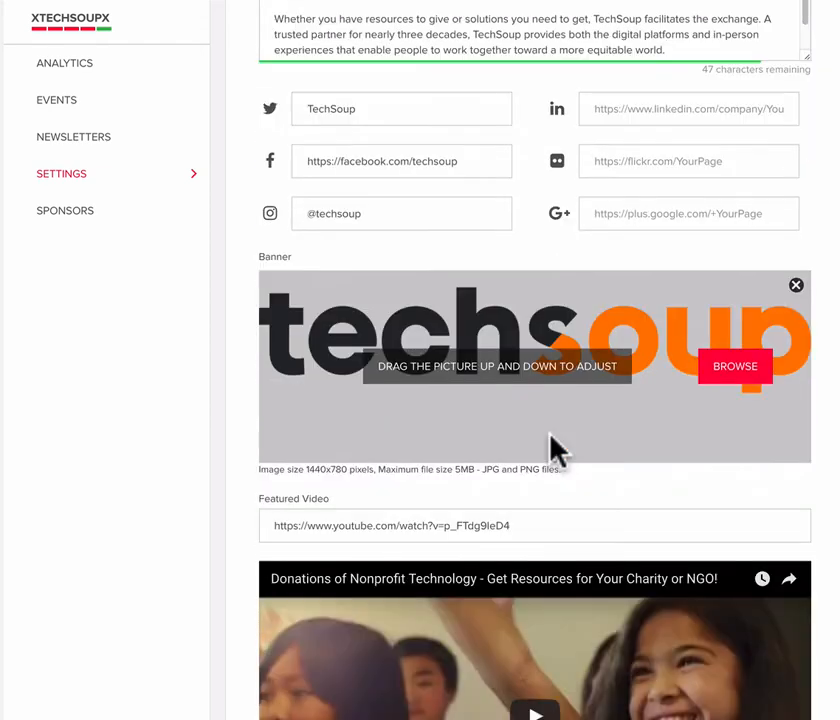
pyautogui.scroll(-1, 550, 450)
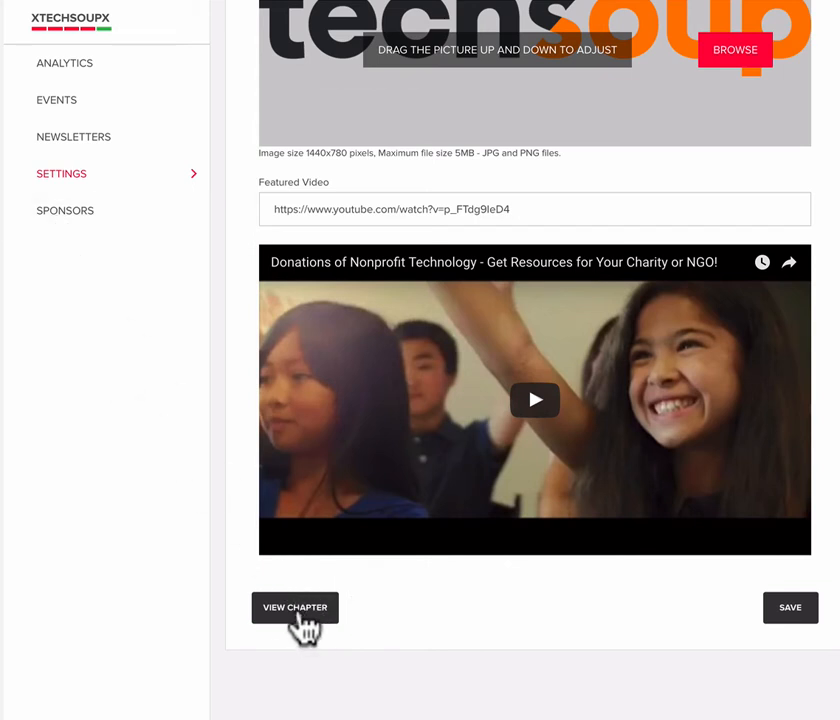
# - View the public chapter page and look over its community sign-up form, about text, upcoming events, sponsors and team
pyautogui.click(303, 614)
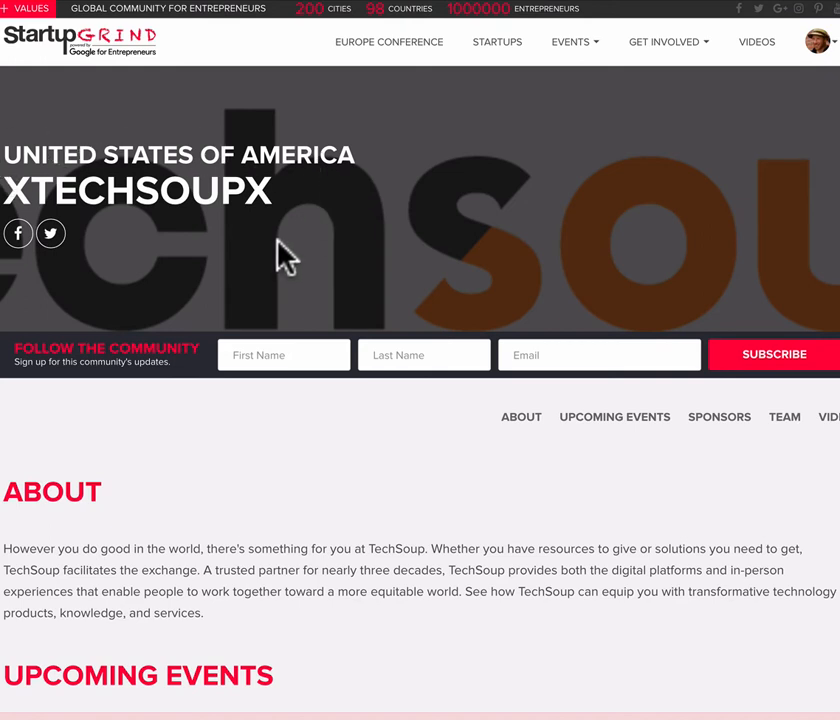
pyautogui.click(303, 355)
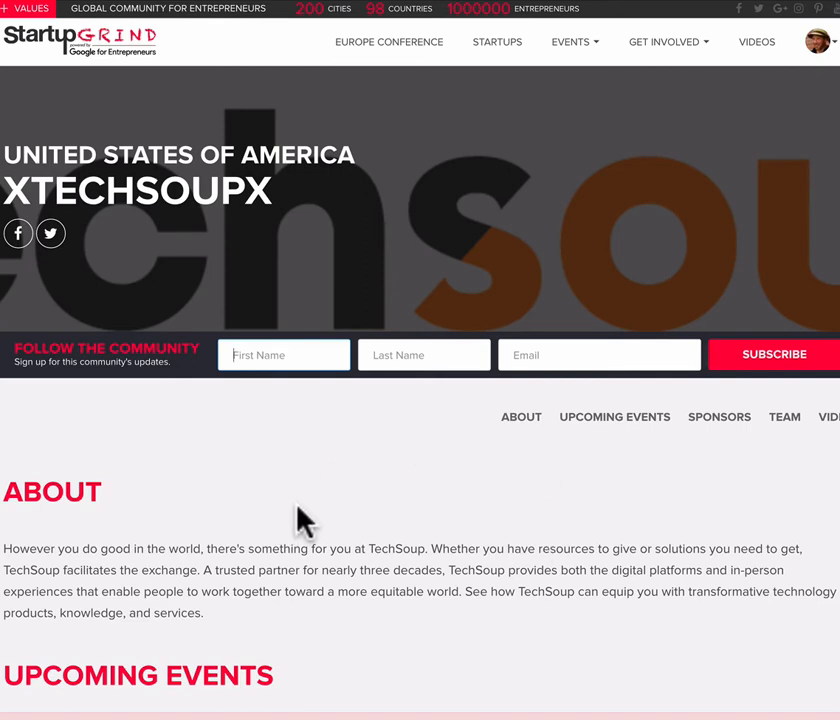
pyautogui.scroll(-3, 298, 521)
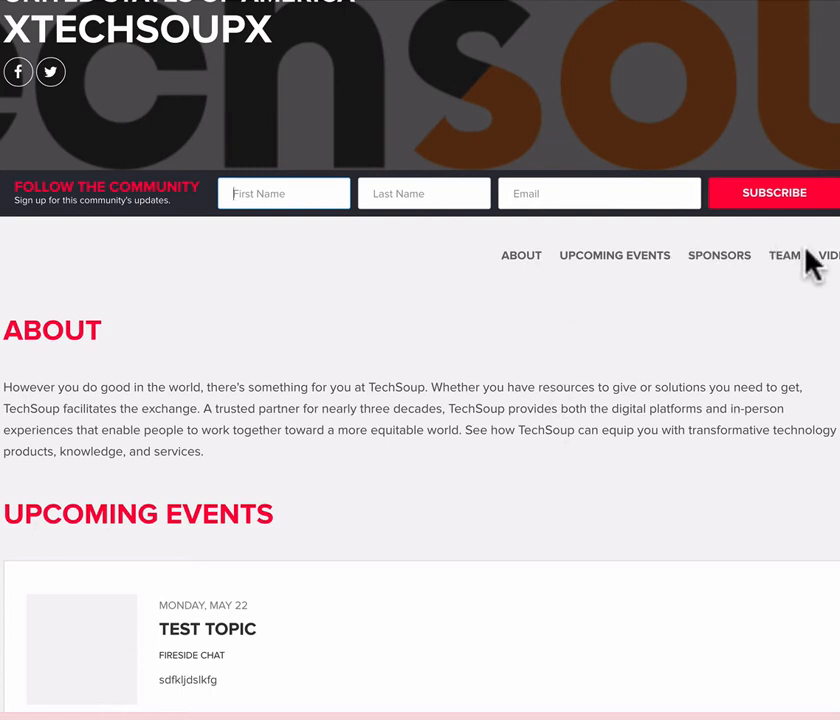
pyautogui.scroll(-1, 527, 495)
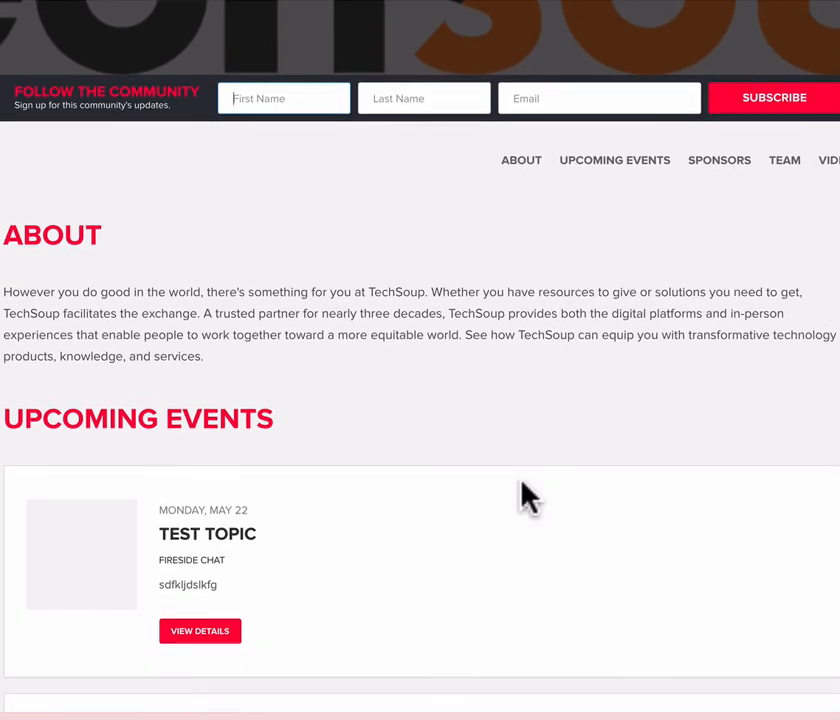
pyautogui.scroll(-1, 527, 495)
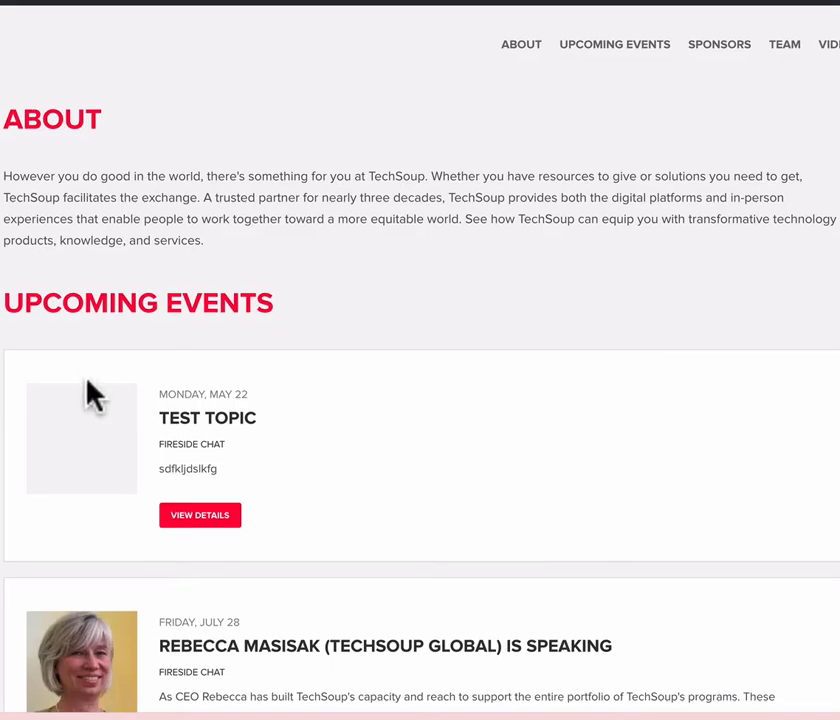
pyautogui.scroll(-4, 88, 394)
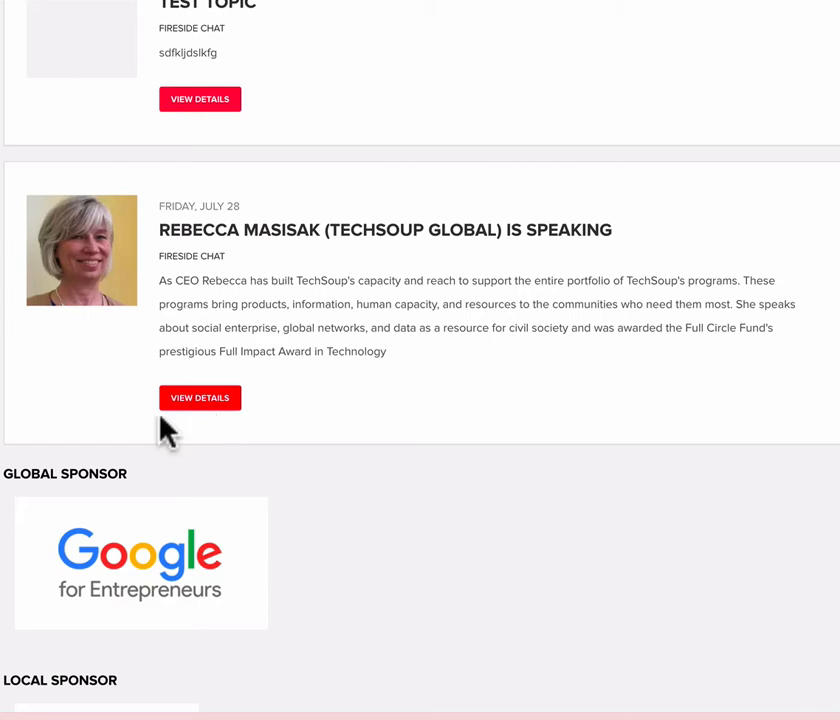
pyautogui.scroll(-1, 167, 435)
pyautogui.scroll(-2, 165, 434)
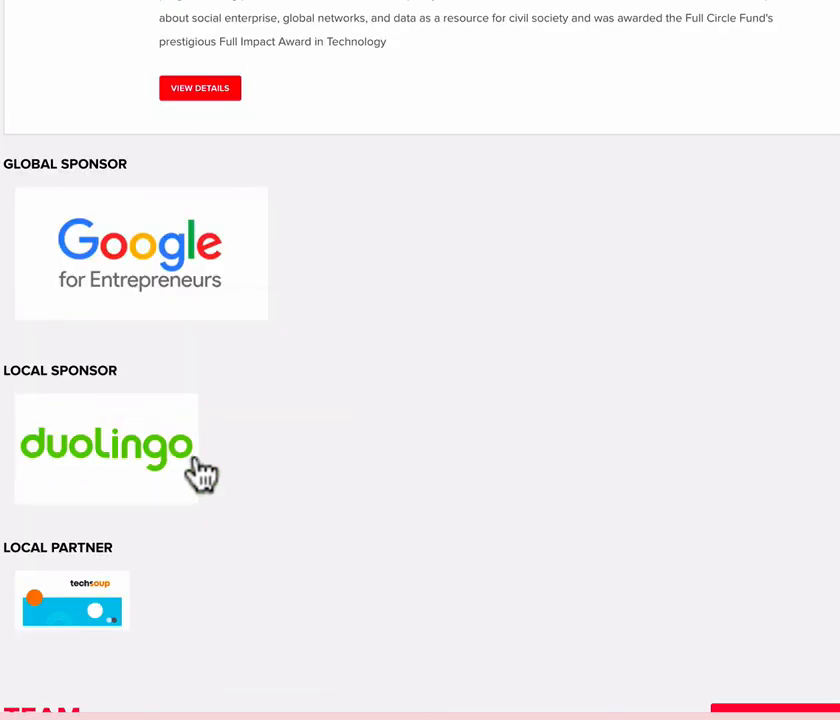
pyautogui.scroll(-4, 200, 473)
pyautogui.scroll(-1, 200, 473)
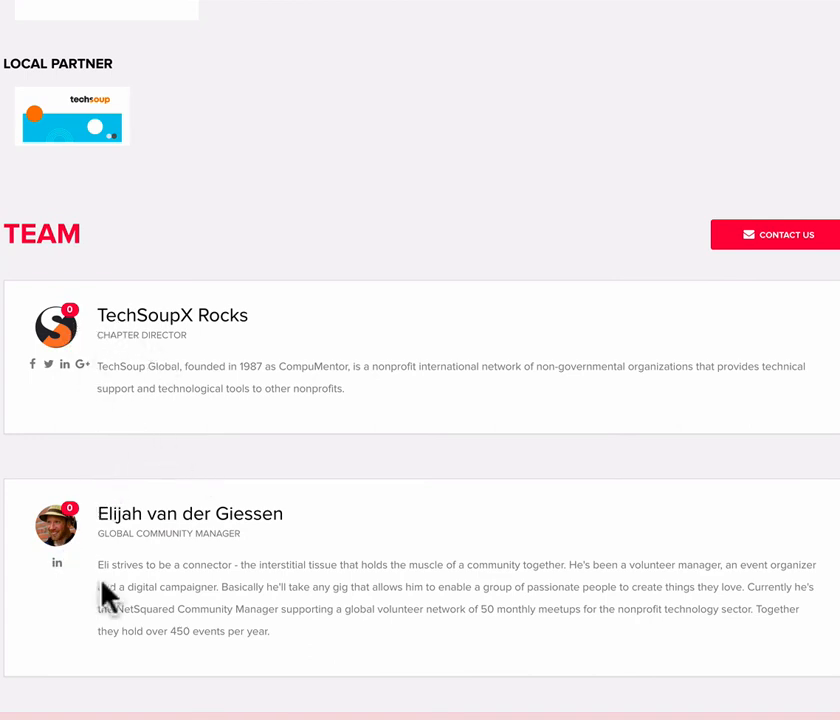
pyautogui.scroll(-1, 324, 660)
pyautogui.scroll(-4, 320, 650)
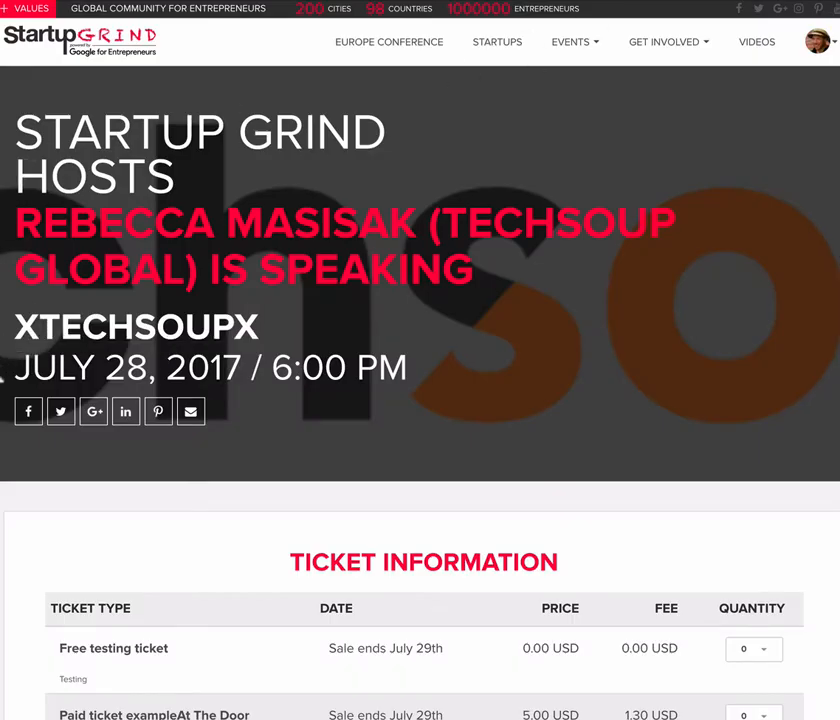
# - Examine the ticket information and speaker biography on the July 28, 2017 event page
pyautogui.scroll(-4, 1, 372)
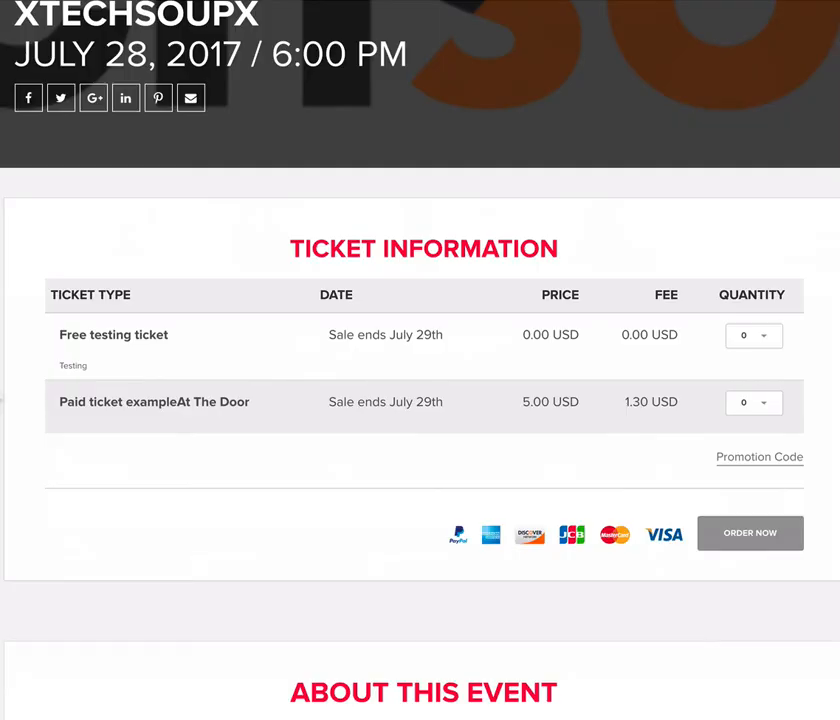
pyautogui.scroll(-10, 1, 398)
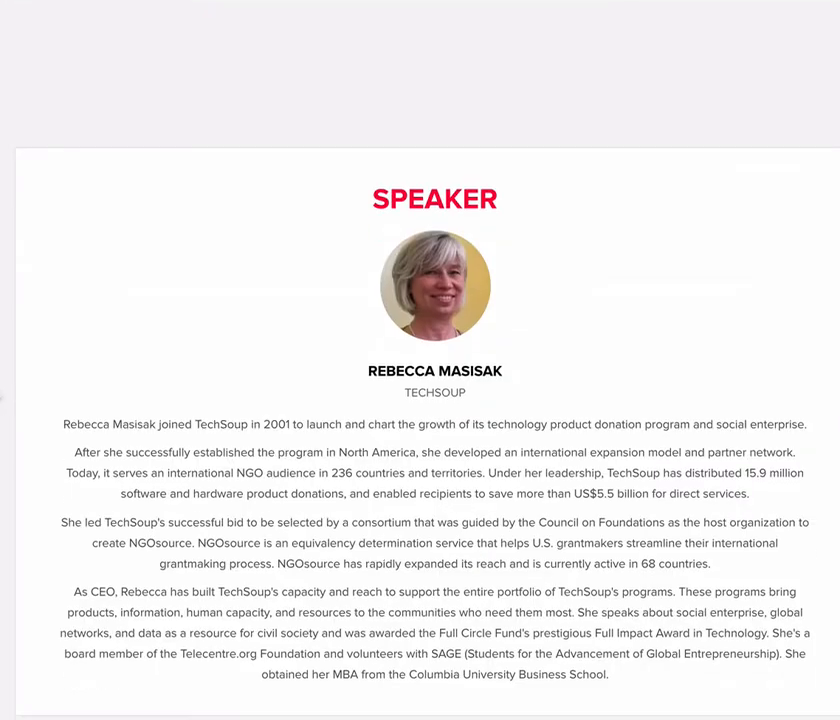
pyautogui.scroll(-4, 1, 398)
pyautogui.scroll(15, 1, 398)
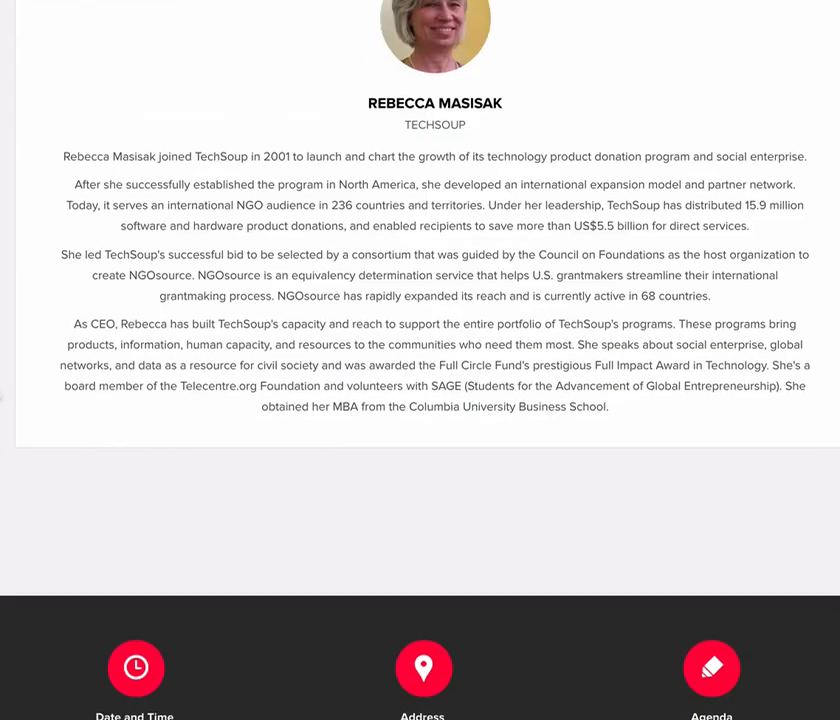